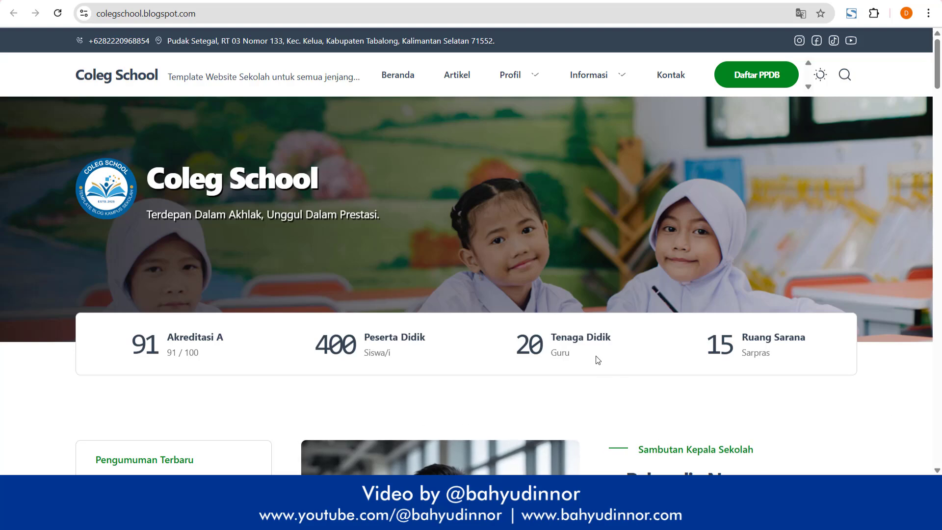
Step: Look over the top of the Coleg School homepage, including the hero banner, statistics bar and header tagline
scroll(423, 367, "down", 3)
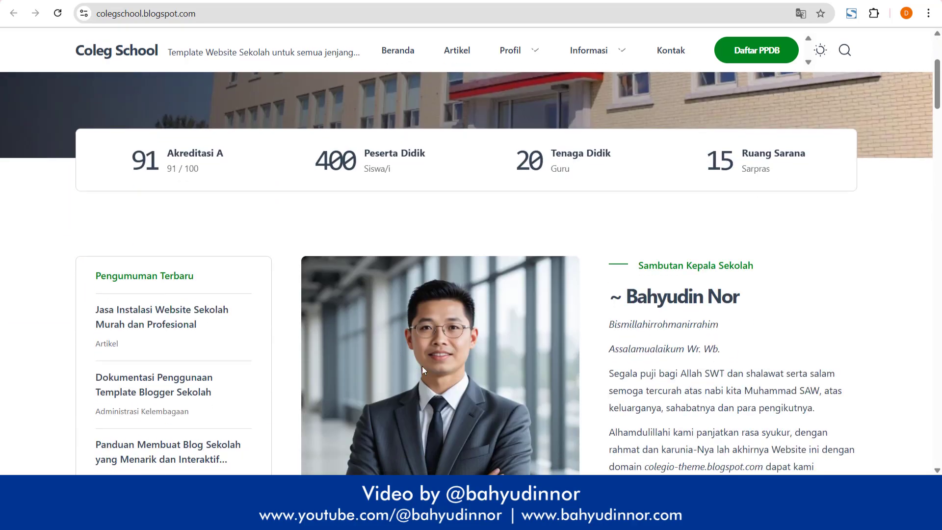
scroll(422, 365, "up", 3)
scroll(458, 387, "down", 3)
scroll(462, 395, "up", 3)
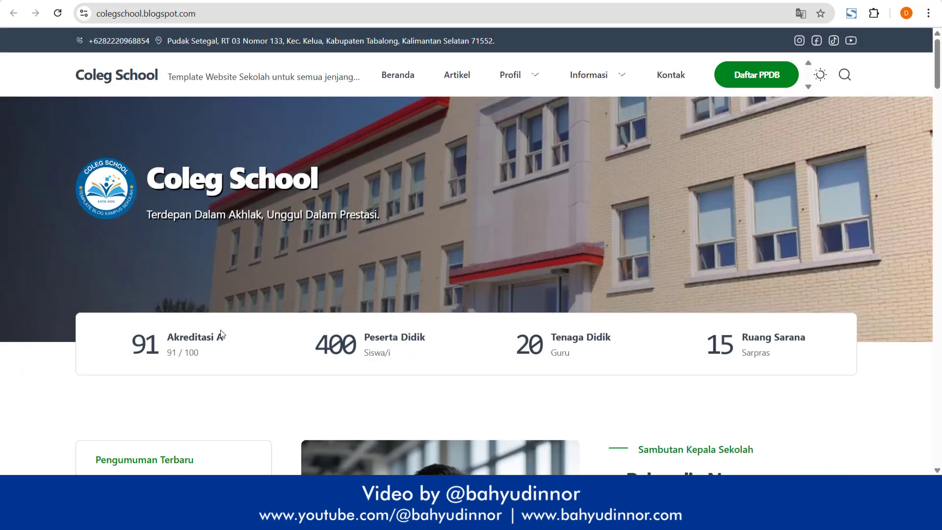
scroll(522, 328, "down", 3)
scroll(495, 328, "up", 4)
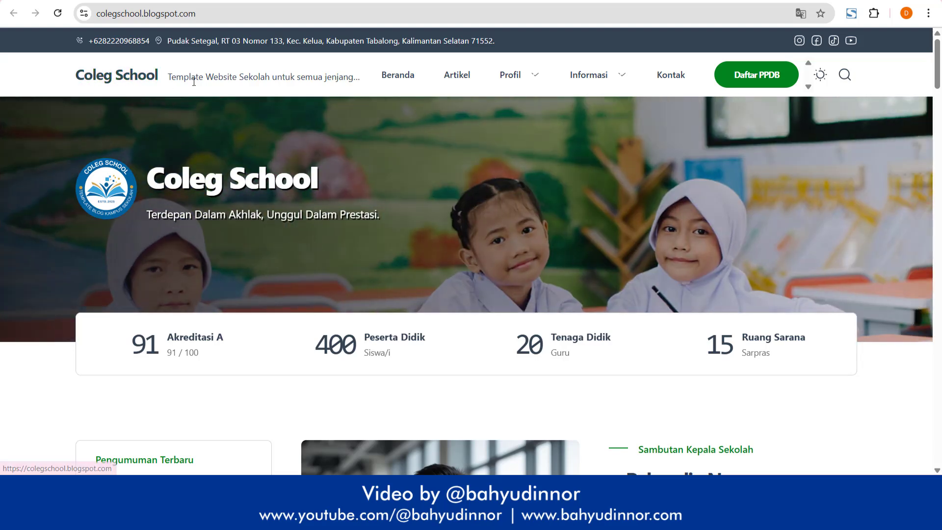
left_click_drag(198, 77, 289, 72)
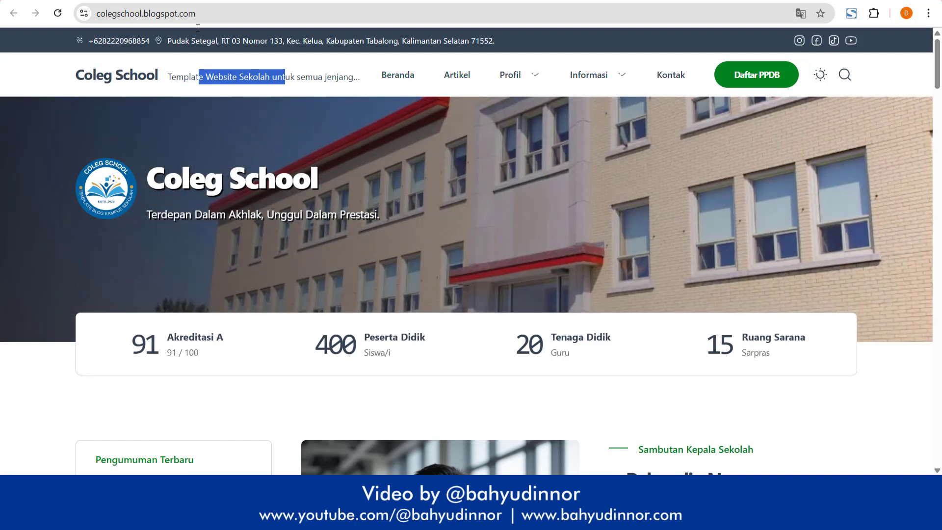
Step: Switch to the Blogger dashboard and look over the gadget sections on the Coleg School blog's layout page, returning to the live site
left_click(216, 1)
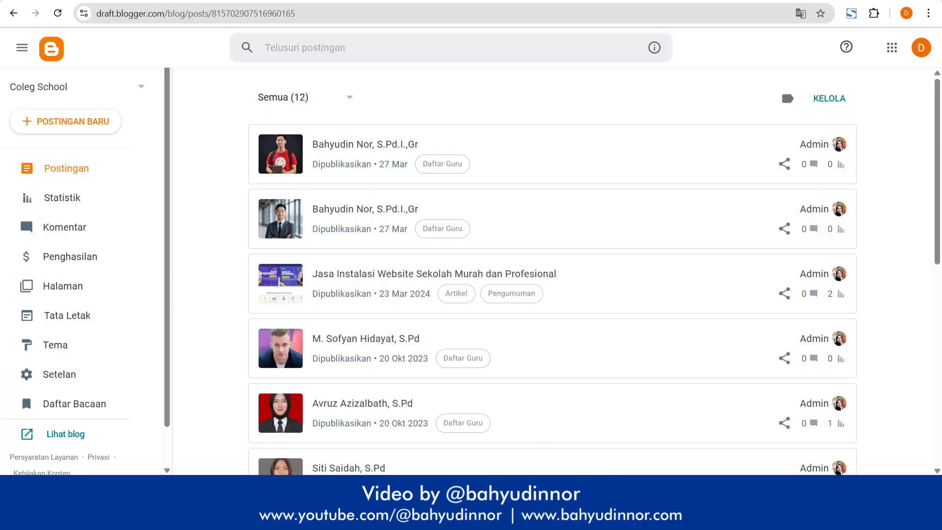
scroll(132, 329, "down", 1)
left_click(65, 275)
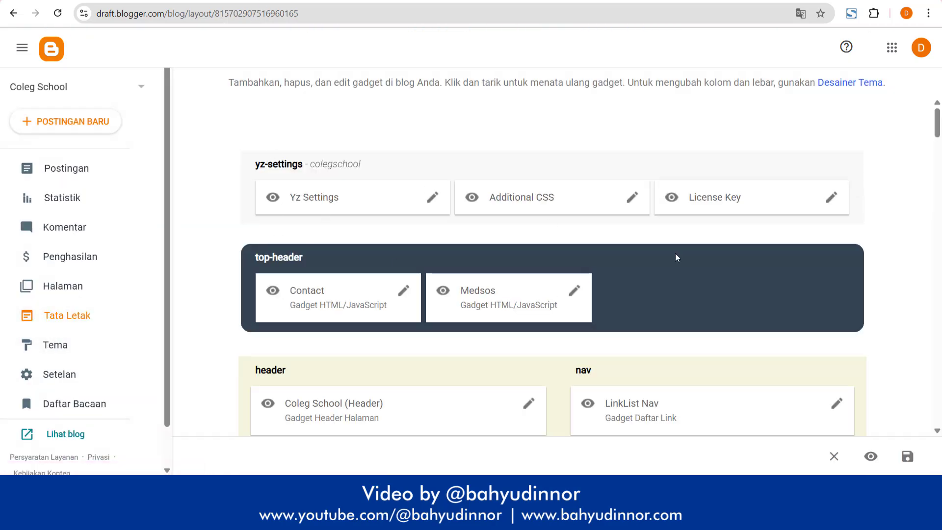
scroll(677, 258, "down", 3)
scroll(675, 313, "up", 3)
left_click(245, 1)
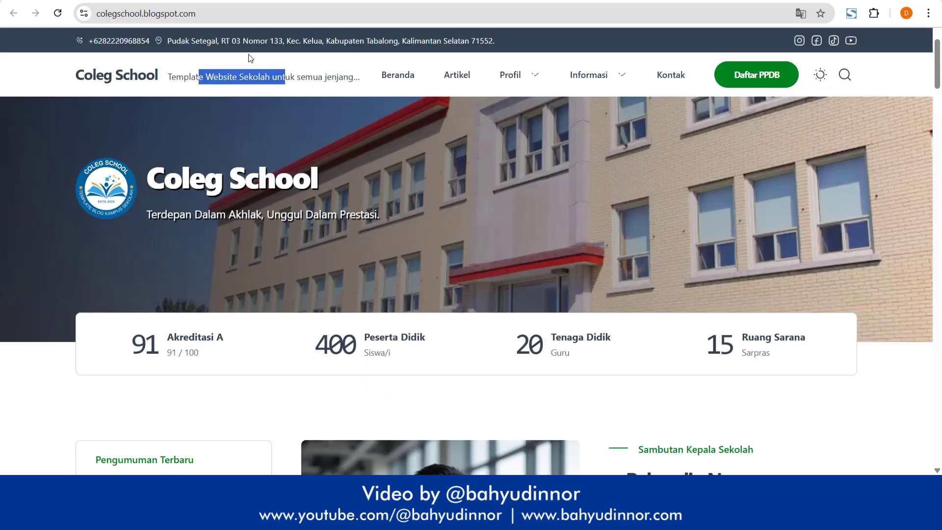
Step: Preview the site's dark mode and switch it back to light mode
mouse_move(523, 86)
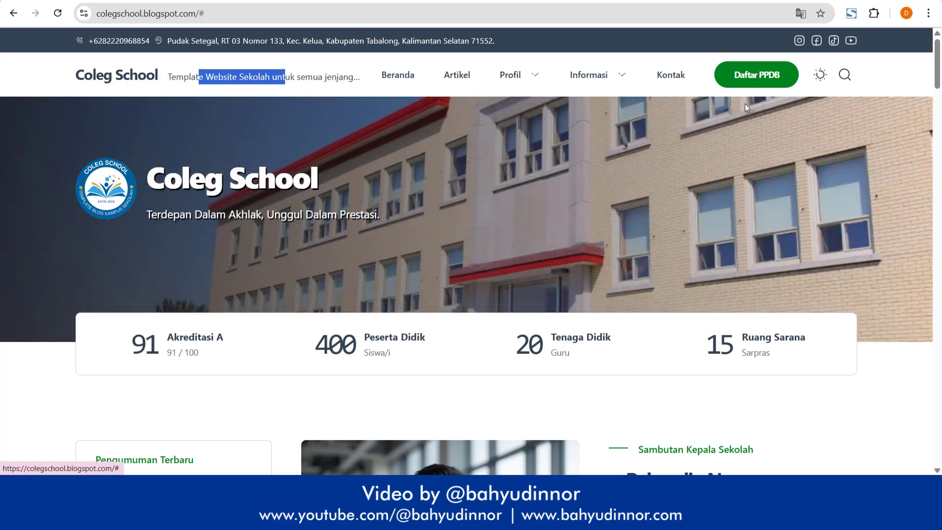
left_click(819, 77)
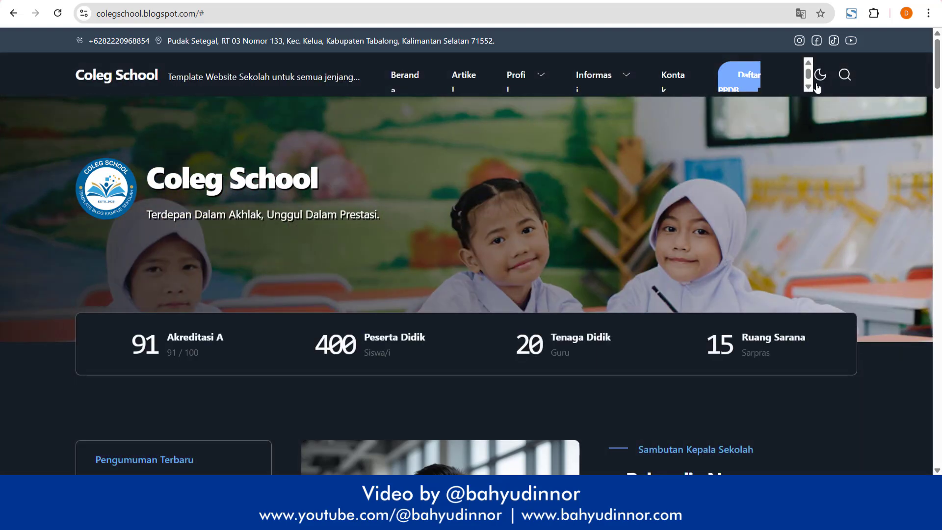
left_click(822, 80)
left_click(822, 79)
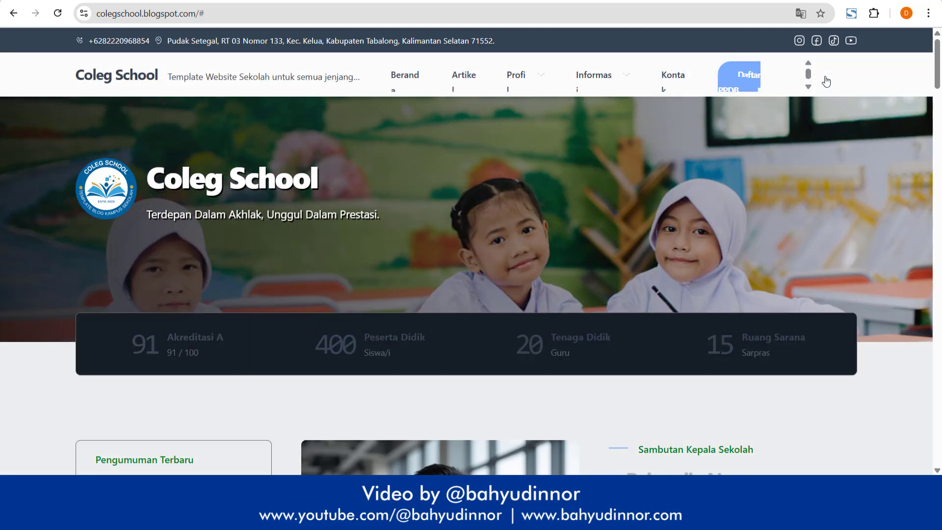
left_click(821, 76)
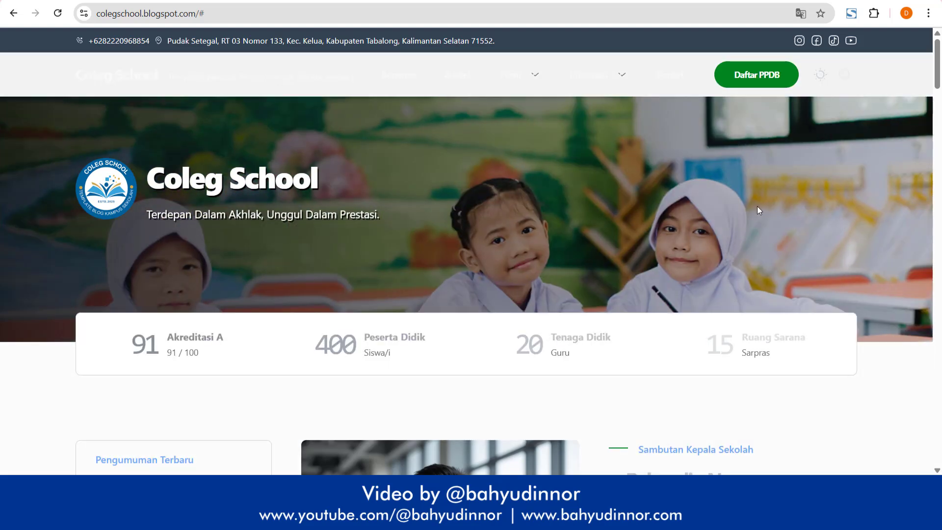
Step: Open the site's search bar, clear the text in it and close it again
left_click(845, 76)
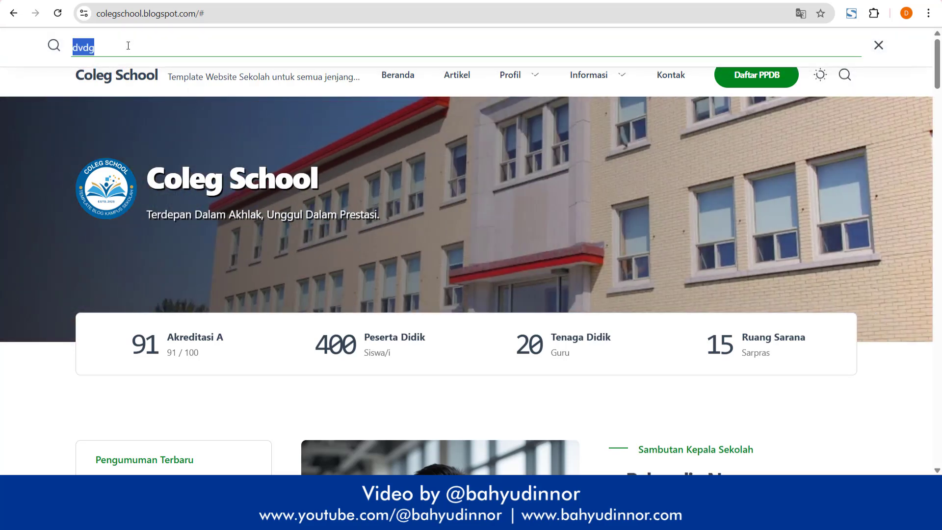
key("BackSpace")
left_click(337, 203)
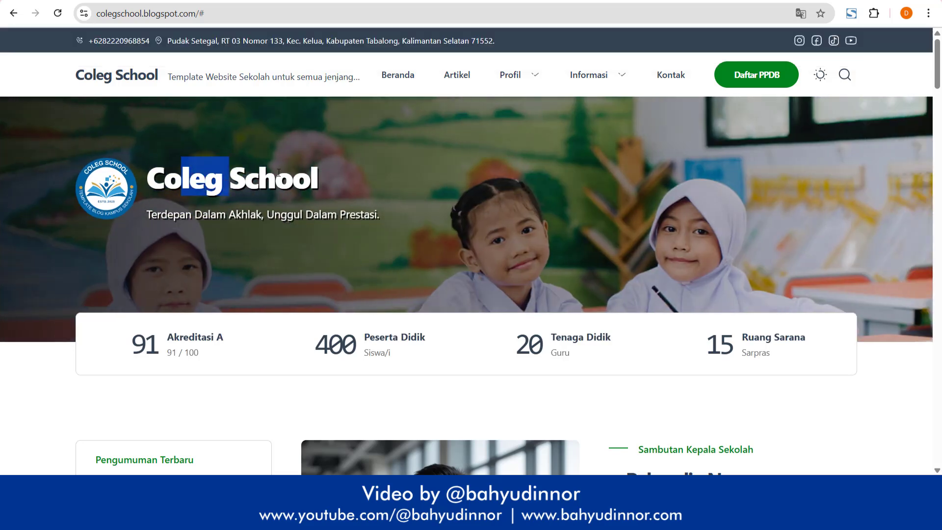
Step: Examine the hero slogan and the four statistics for accreditation, students, teachers and facilities
left_click_drag(186, 212, 386, 208)
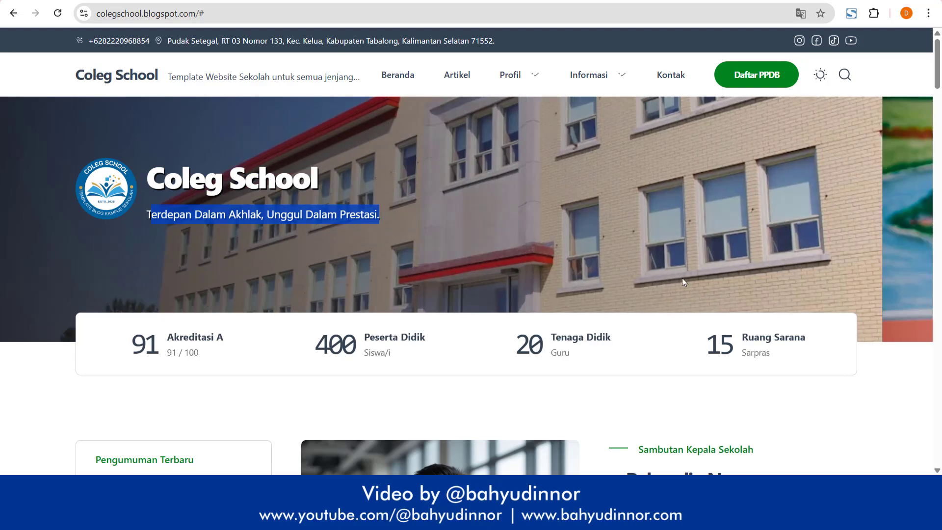
scroll(579, 270, "down", 4)
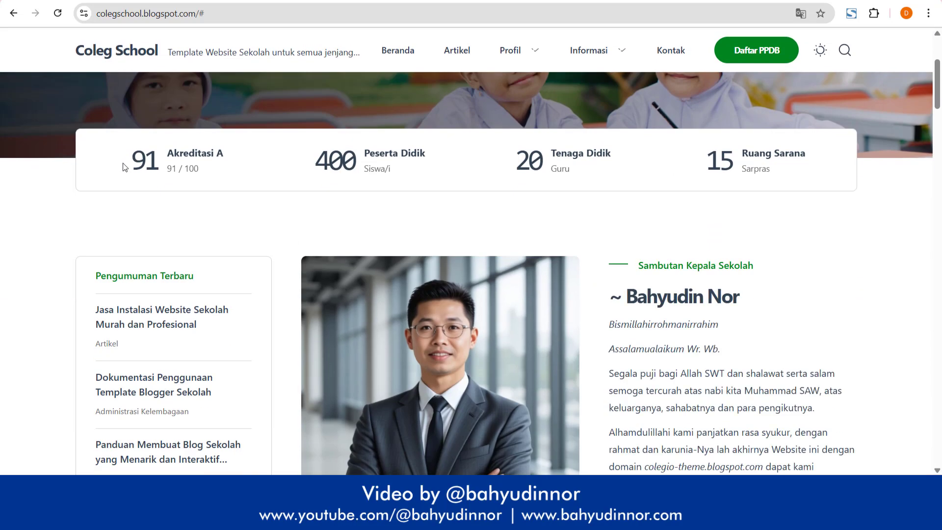
left_click_drag(124, 167, 823, 182)
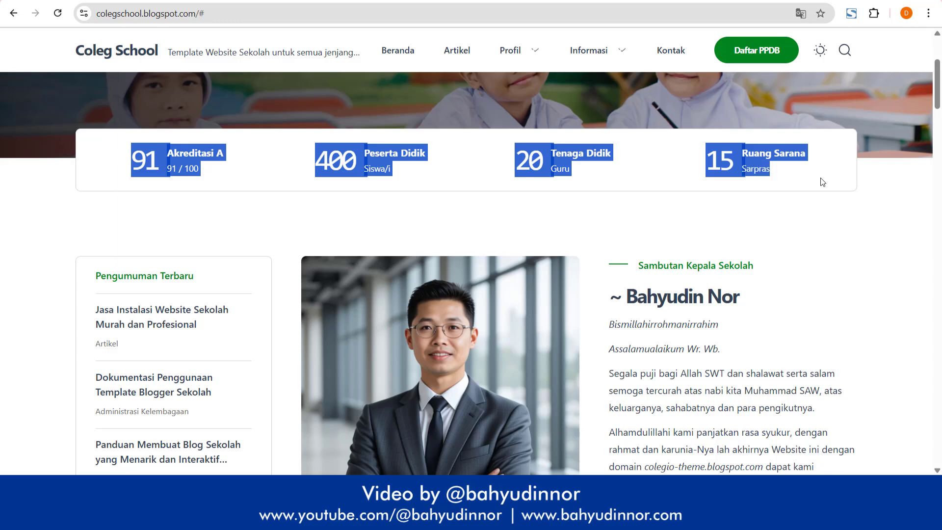
left_click(213, 168)
left_click_drag(167, 152, 273, 156)
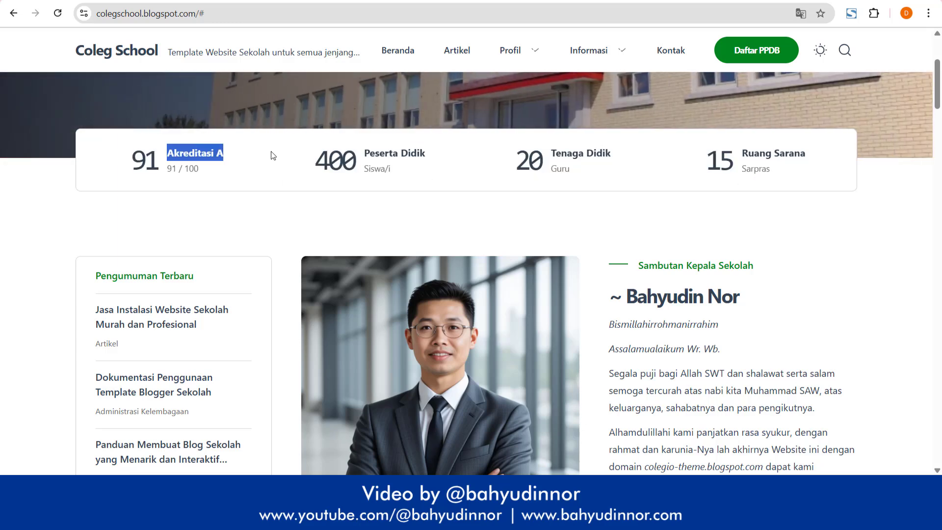
left_click_drag(366, 157, 426, 156)
left_click(555, 165)
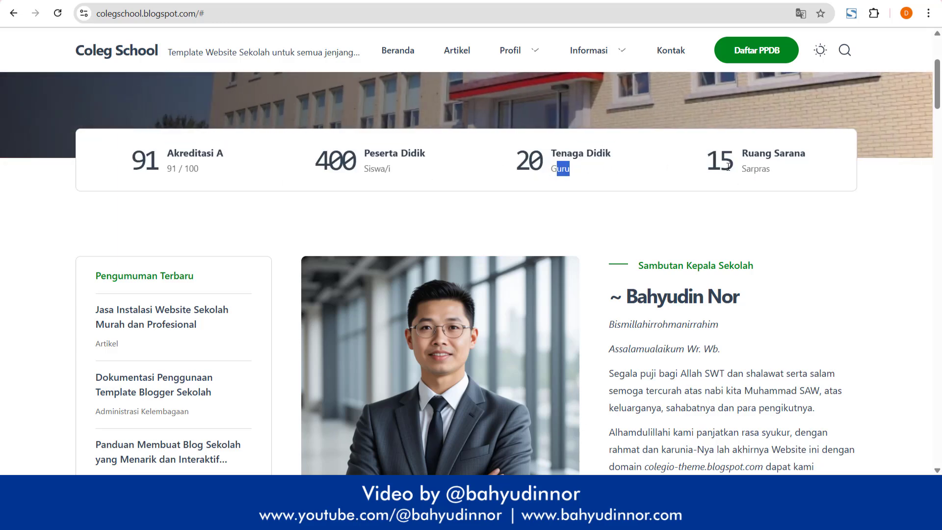
left_click_drag(747, 153, 797, 153)
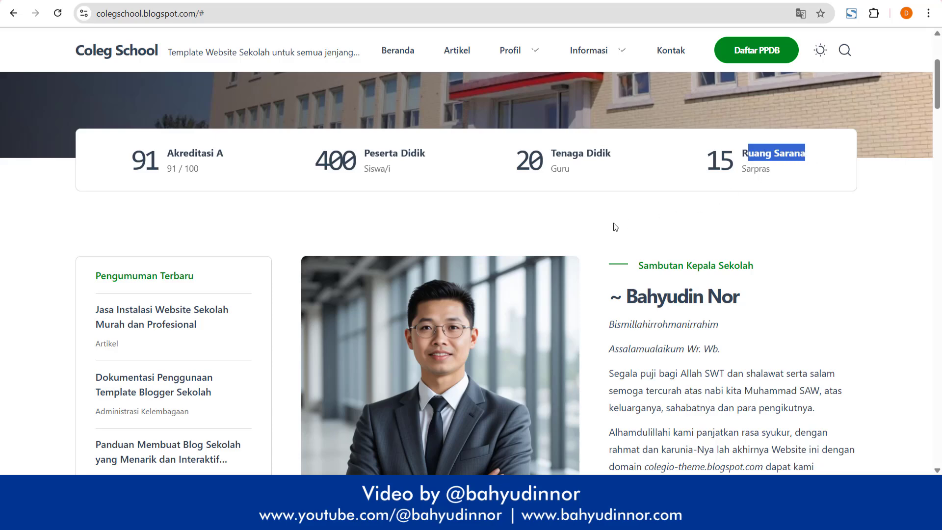
Step: Examine the Pengumuman Terbaru list and the principal's welcome text under Sambutan Kepala Sekolah
scroll(411, 242, "down", 2)
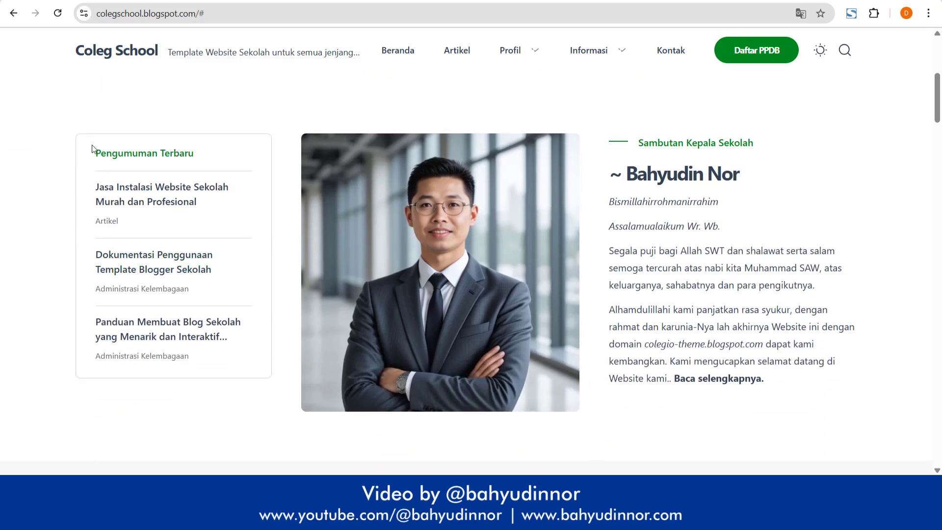
left_click_drag(109, 153, 209, 156)
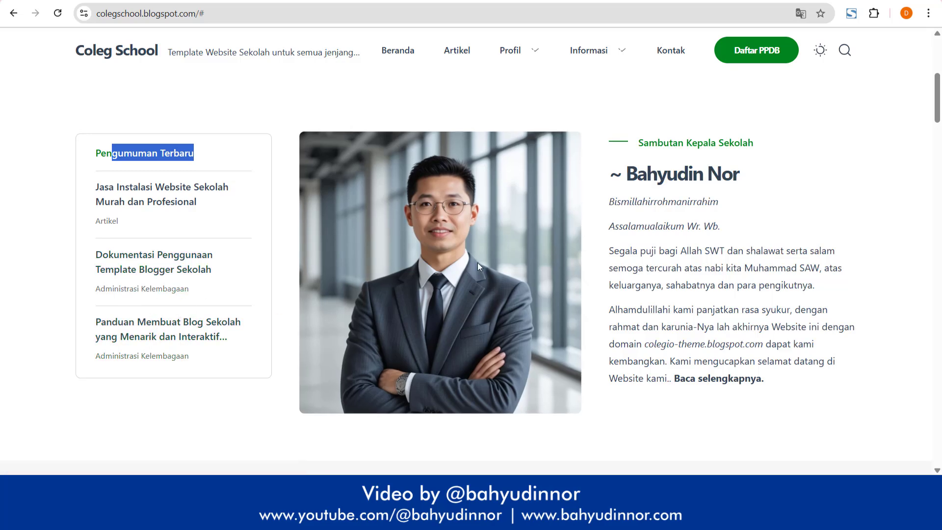
left_click_drag(644, 143, 792, 192)
scroll(619, 184, "down", 1)
left_click_drag(618, 183, 770, 266)
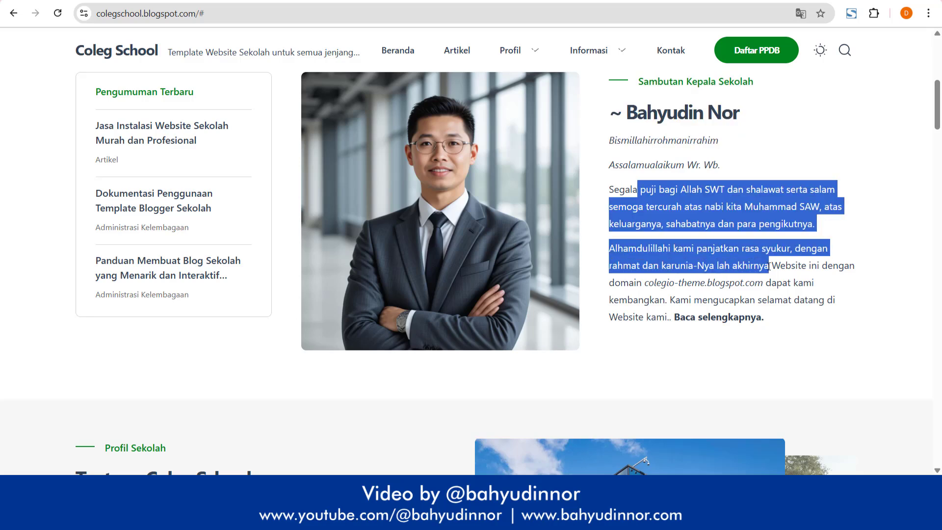
left_click(770, 267)
Step: Open the welcome section's "Baca selengkapnya" link in a new tab and look through the page it loads
right_click(734, 316)
left_click(777, 147)
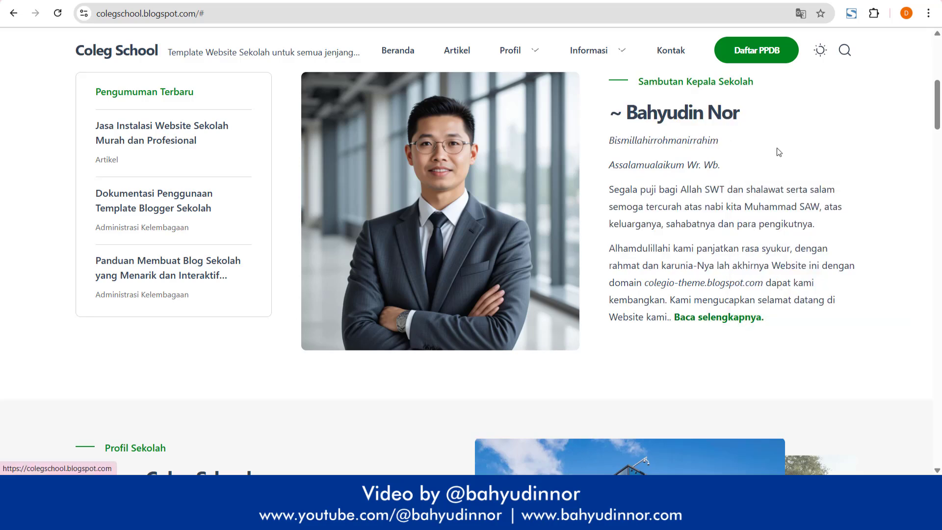
key("ctrl+Tab")
scroll(297, 360, "down", 4)
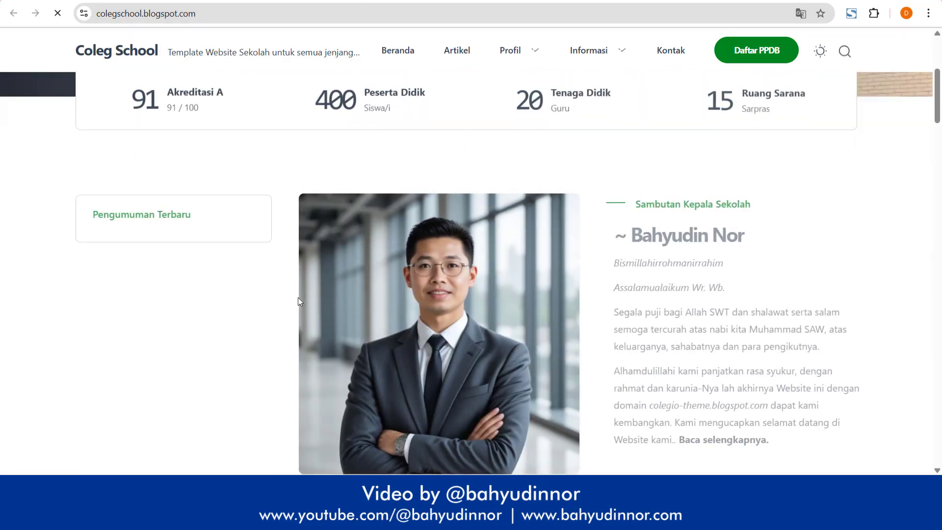
scroll(633, 294, "down", 3)
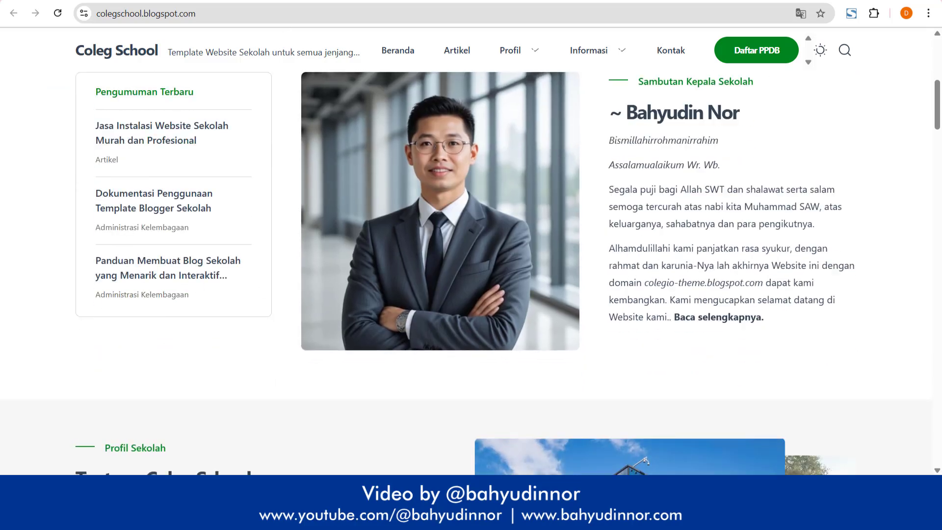
Step: Examine the "Tentang Coleg School" profile text and browse back and forth through the section's image slider
scroll(534, 277, "down", 6)
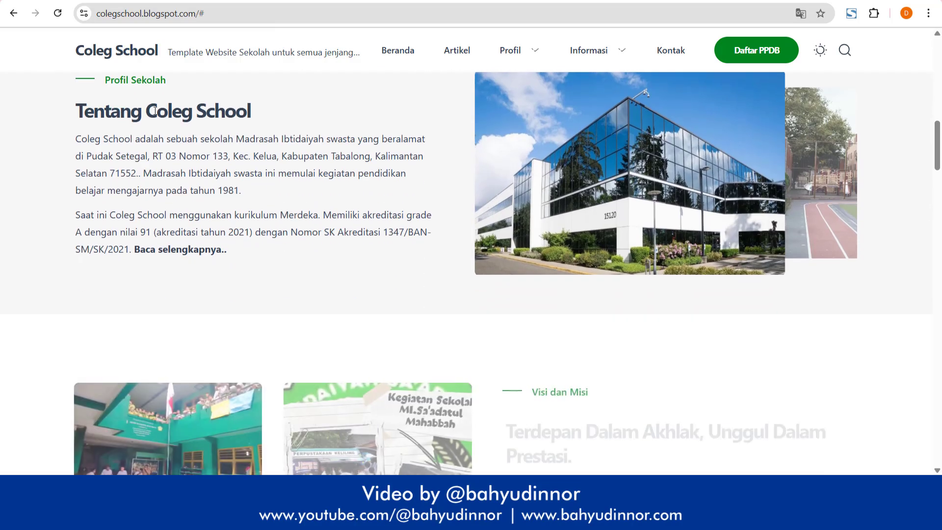
left_click_drag(58, 124, 443, 228)
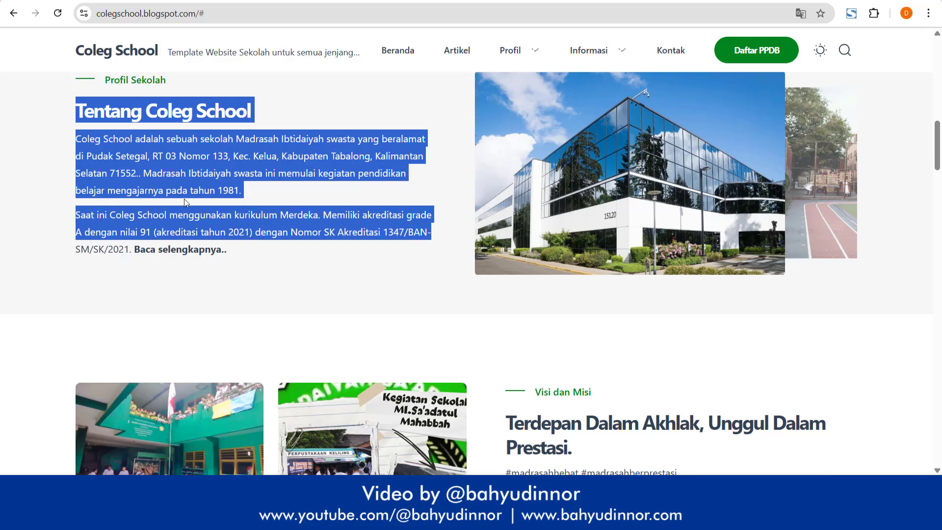
scroll(182, 206, "up", 2)
left_click(449, 275)
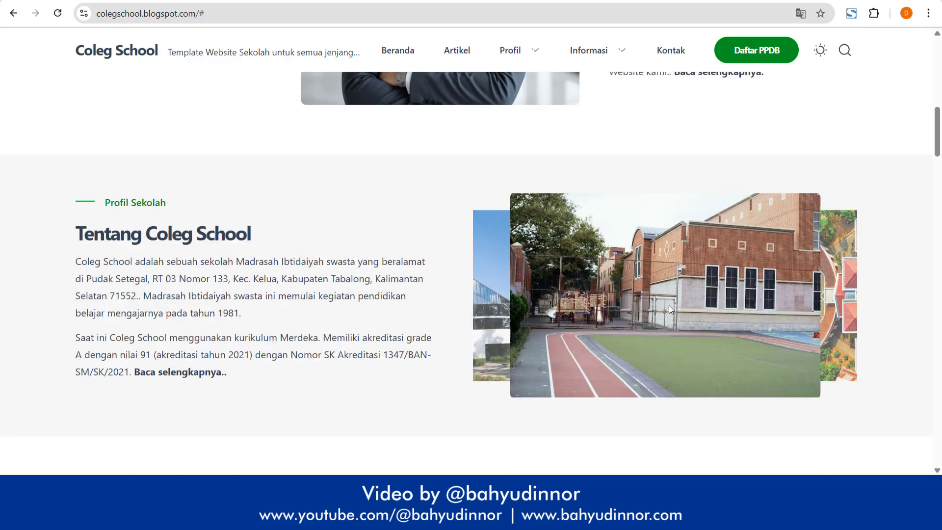
left_click(846, 295)
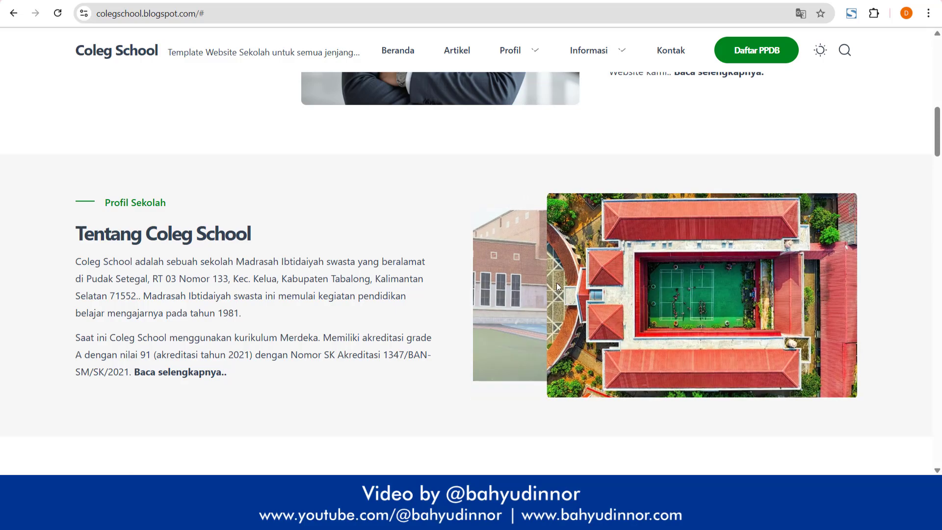
left_click(542, 281)
left_click(854, 282)
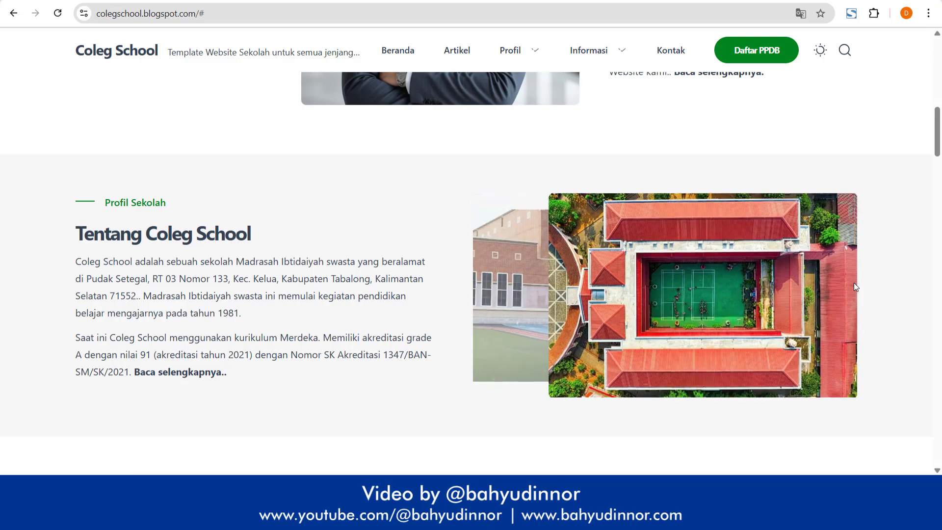
left_click(478, 284)
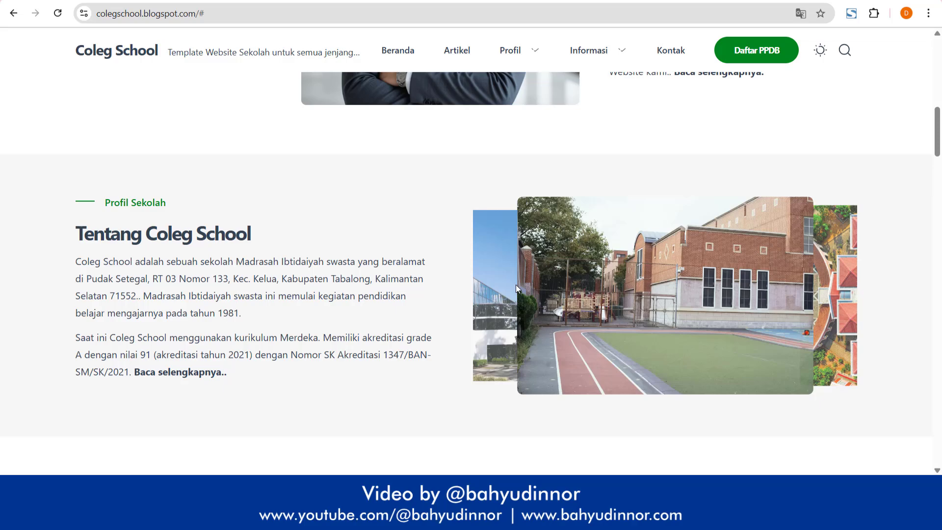
left_click(482, 284)
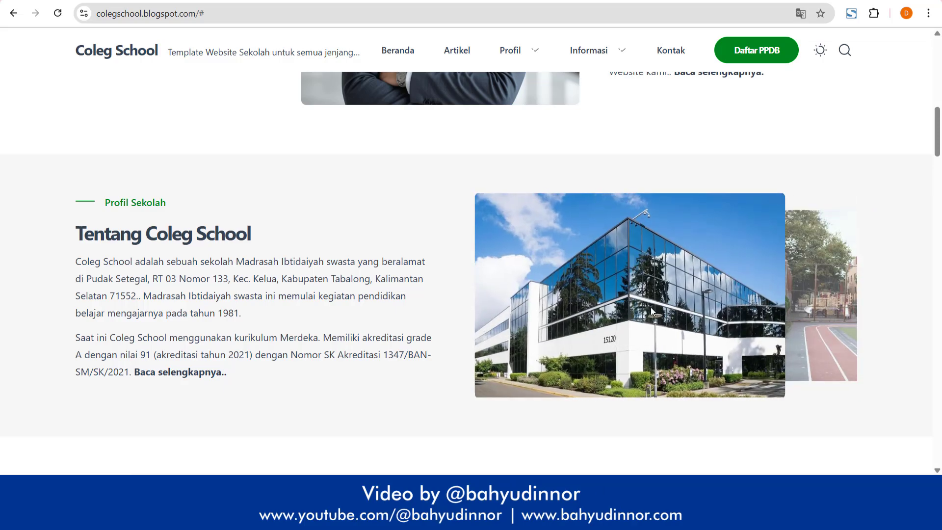
Step: Examine the Visi dan Misi section with its activity photos and three mission points
scroll(305, 247, "down", 5)
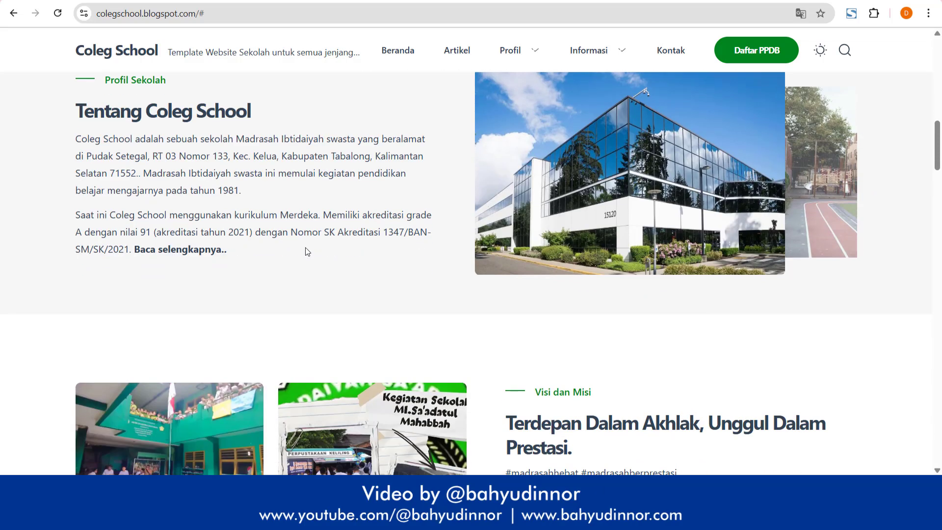
scroll(305, 247, "down", 3)
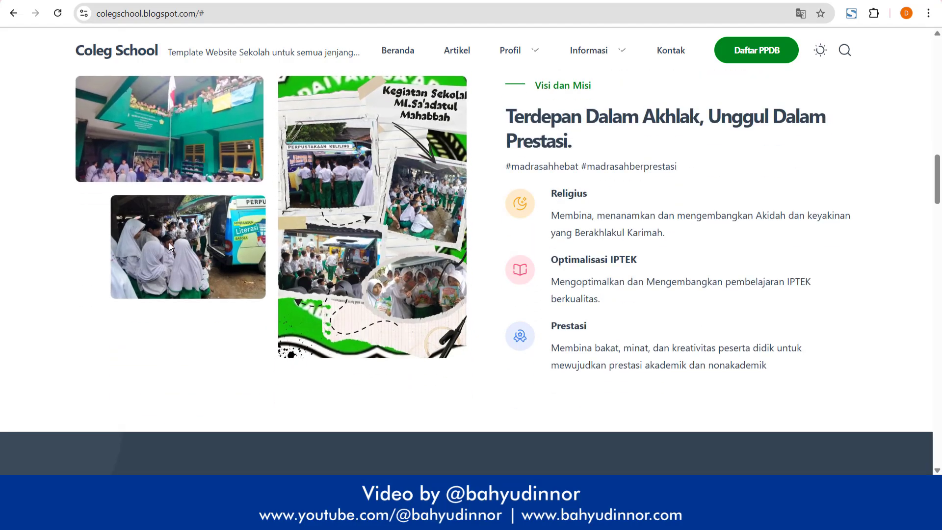
scroll(245, 287, "up", 2)
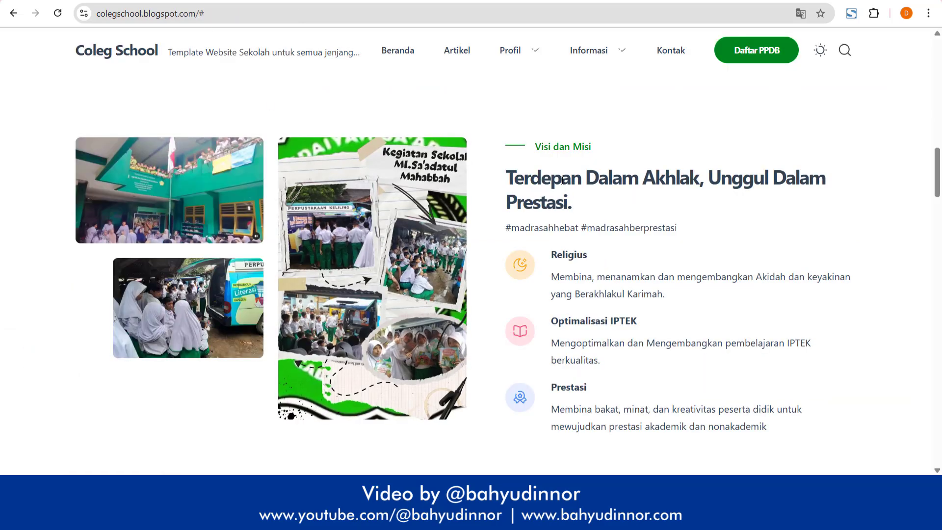
Step: Read the Visi dan Misi slogan, its hashtags and the Religius, Optimalisasi IPTEK and Prestasi points
triple_click(585, 174)
scroll(678, 266, "down", 1)
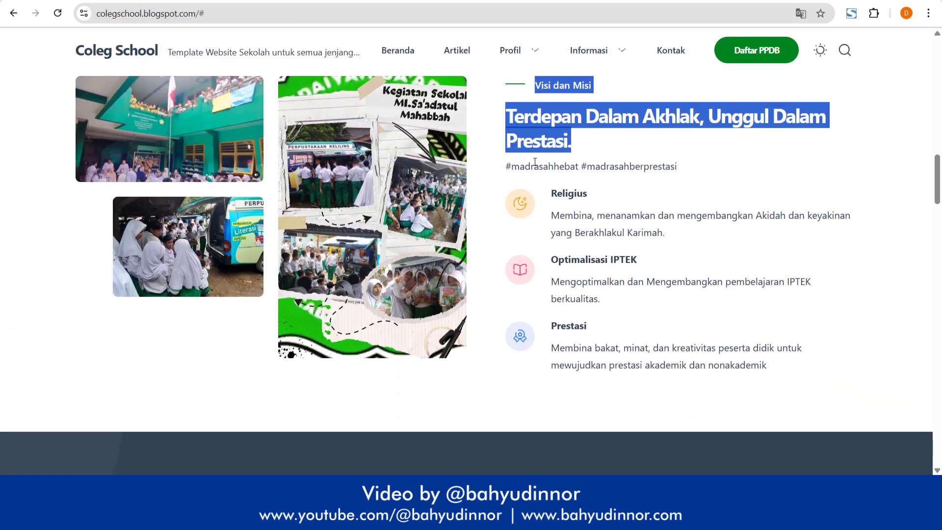
left_click_drag(499, 167, 732, 172)
left_click(730, 173)
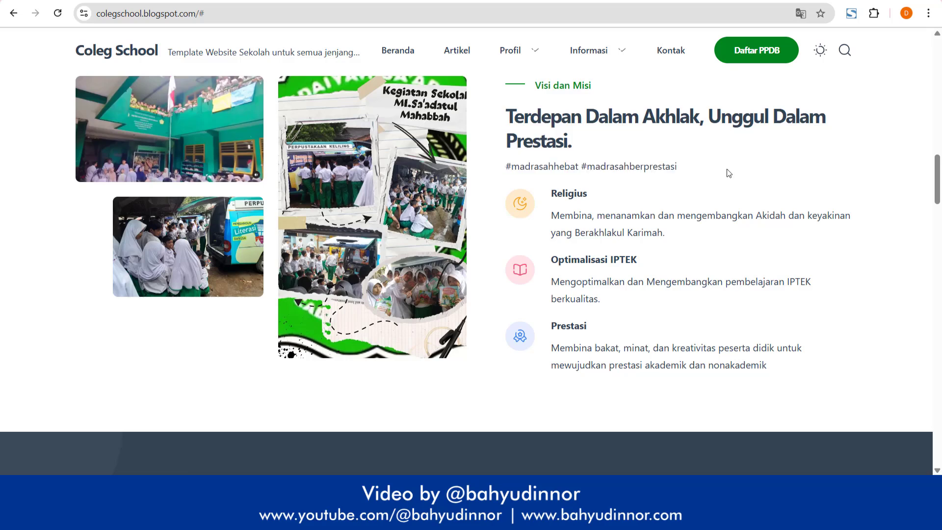
scroll(595, 211, "down", 1)
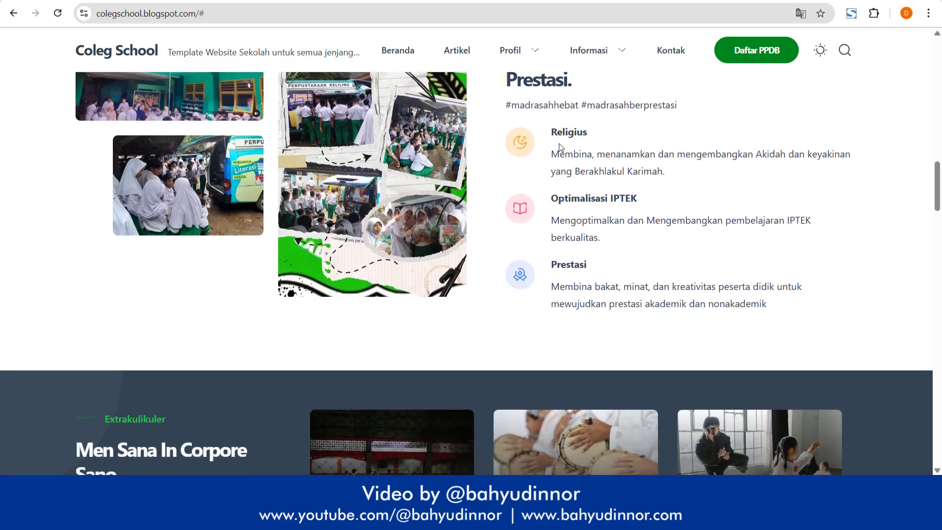
left_click_drag(552, 132, 840, 313)
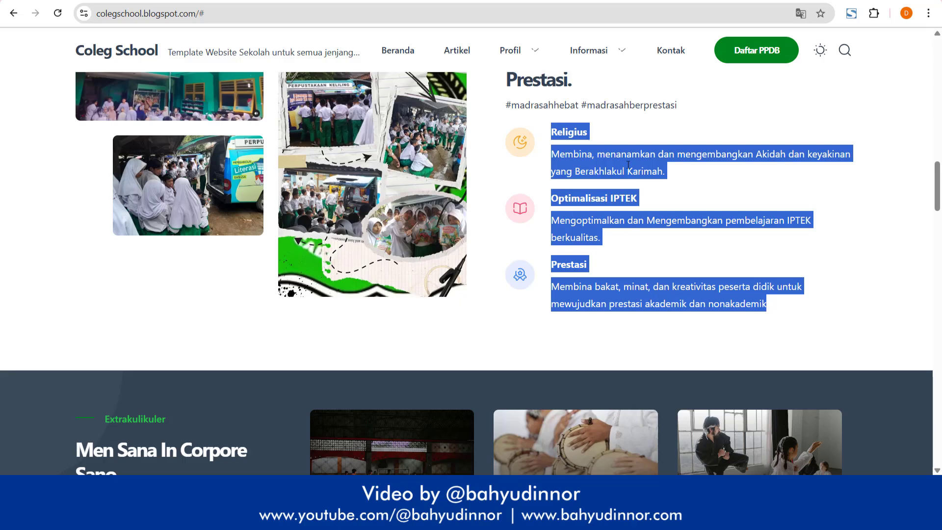
Step: Examine the Extrakulikuler section, view the posts page of its Futsal activity and return to the homepage
scroll(592, 255, "down", 4)
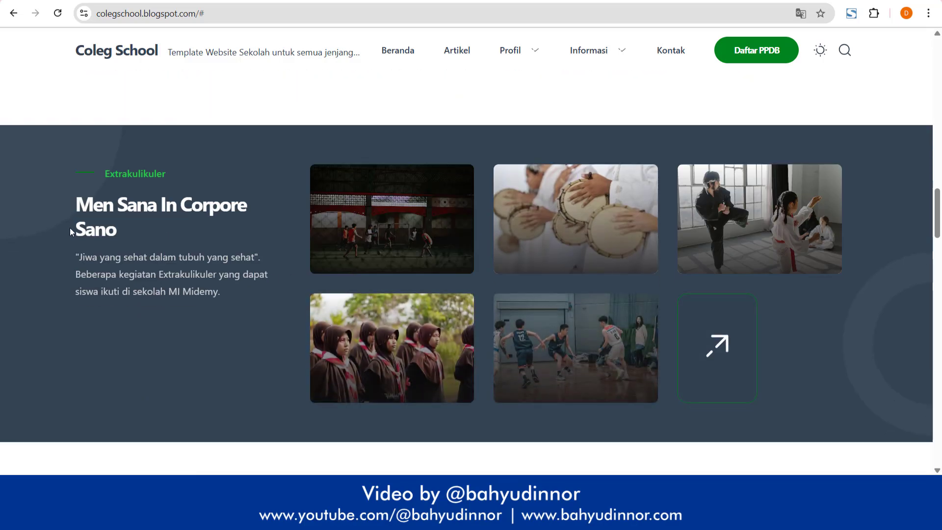
left_click_drag(199, 271, 487, 256)
scroll(490, 255, "down", 1)
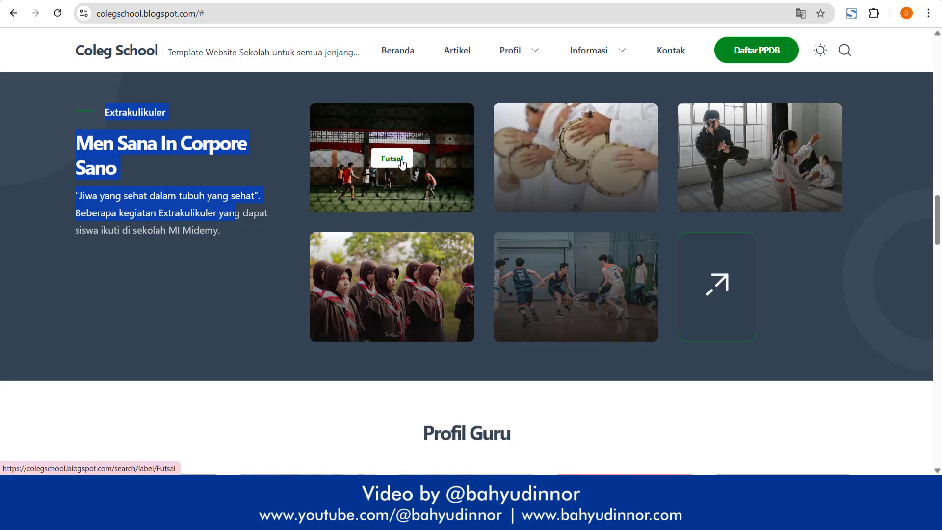
scroll(598, 314, "down", 3)
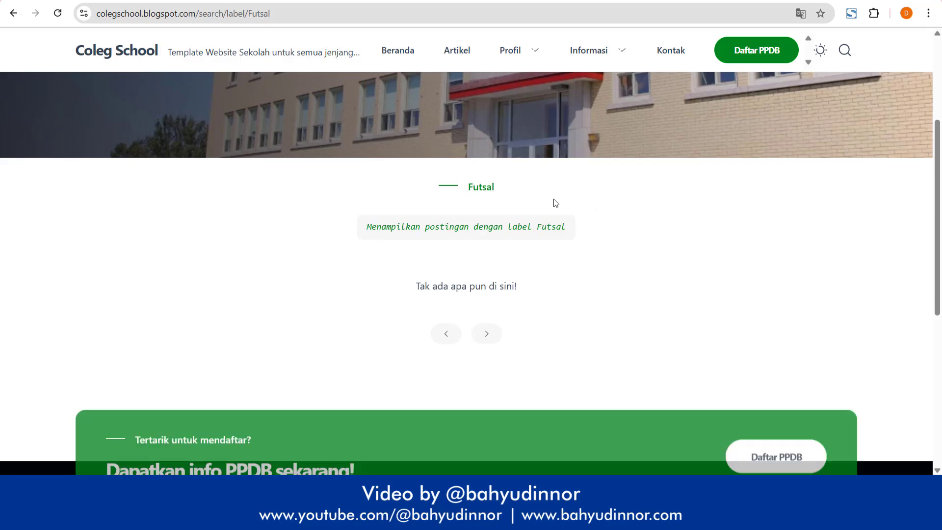
left_click(12, 17)
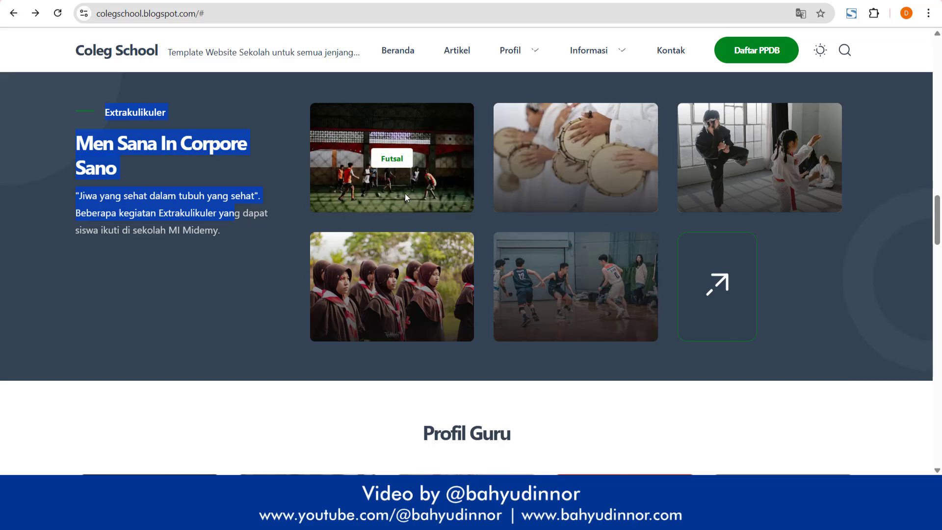
Step: View the first teacher's page from the Profil Guru section and read the table of personal details
scroll(402, 217, "down", 4)
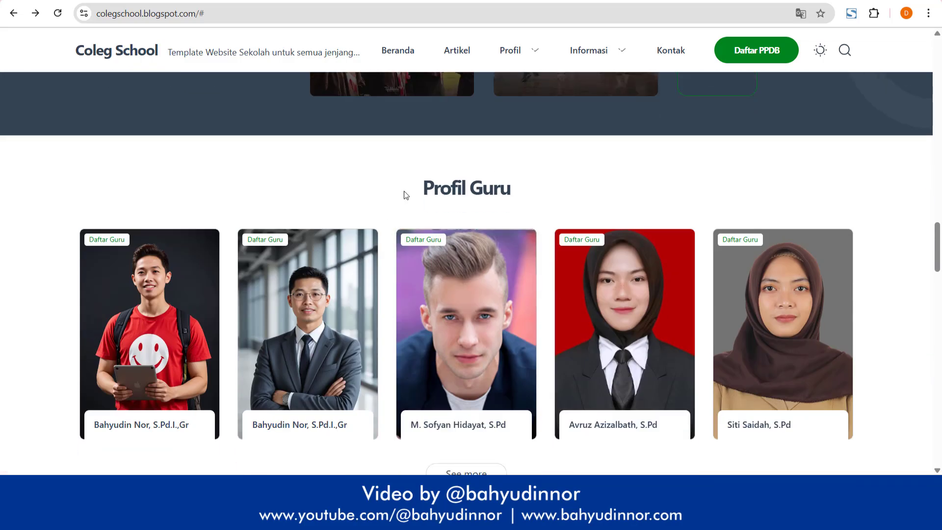
left_click_drag(406, 196, 616, 198)
scroll(335, 241, "down", 2)
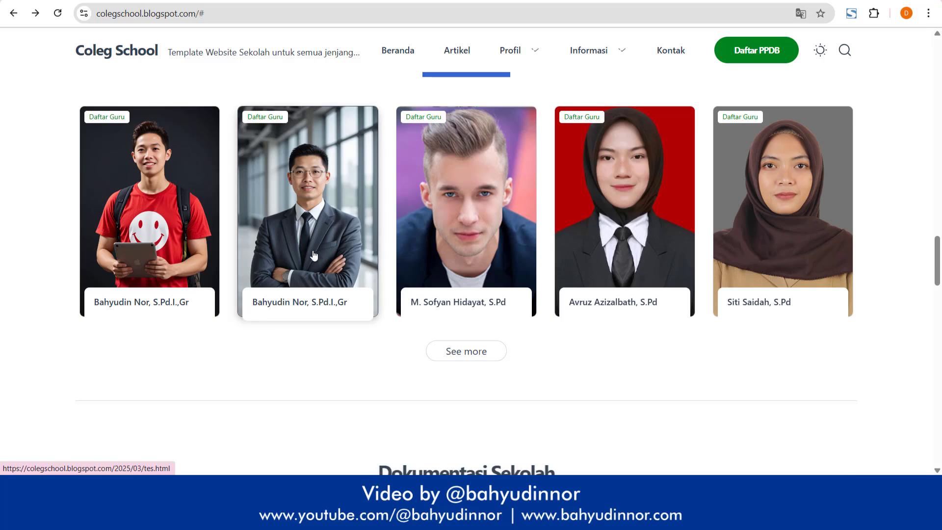
left_click(162, 241)
scroll(471, 307, "down", 5)
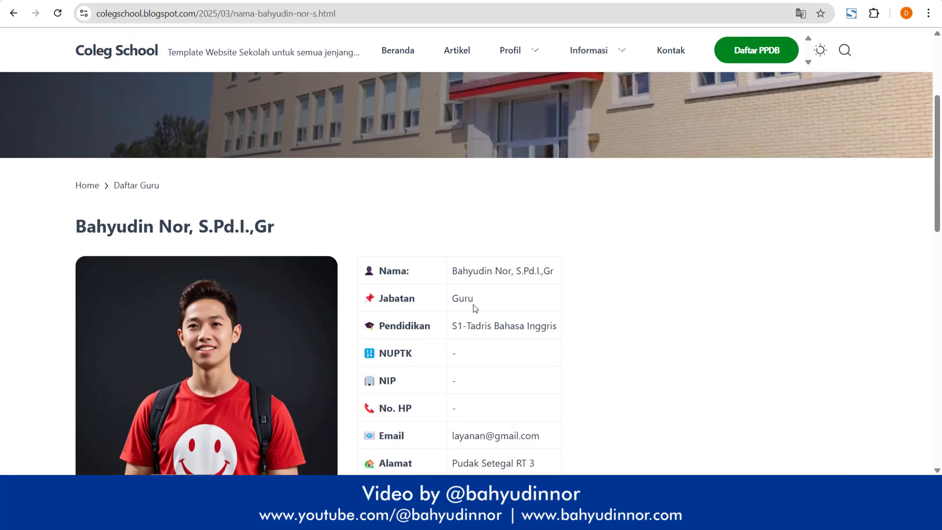
left_click_drag(455, 142, 549, 349)
scroll(549, 349, "down", 10)
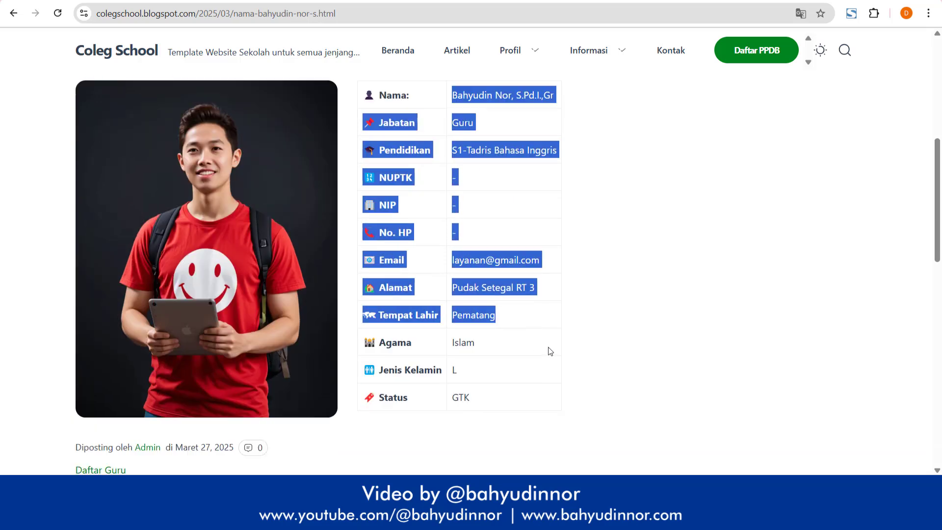
Step: Open the Generator Code page linked in the footer and look through the teacher data form's fields
scroll(882, 392, "down", 5)
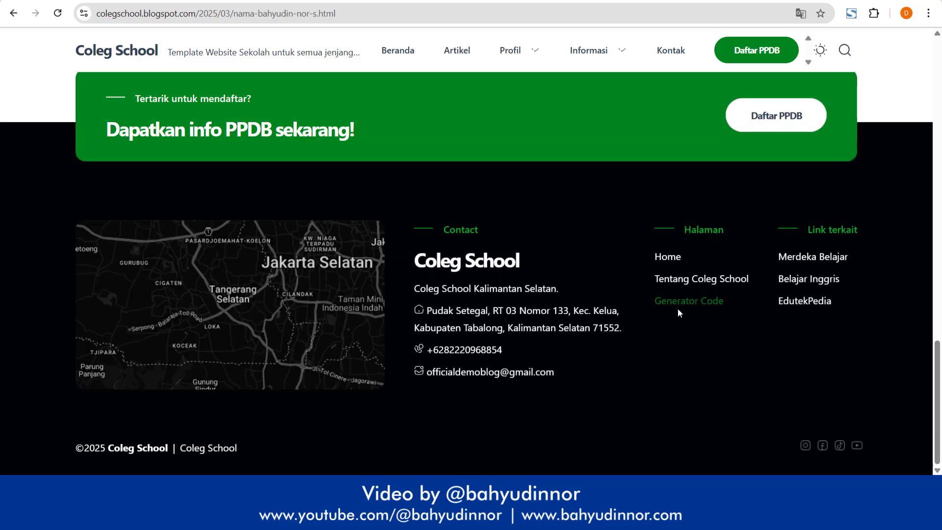
left_click(687, 302)
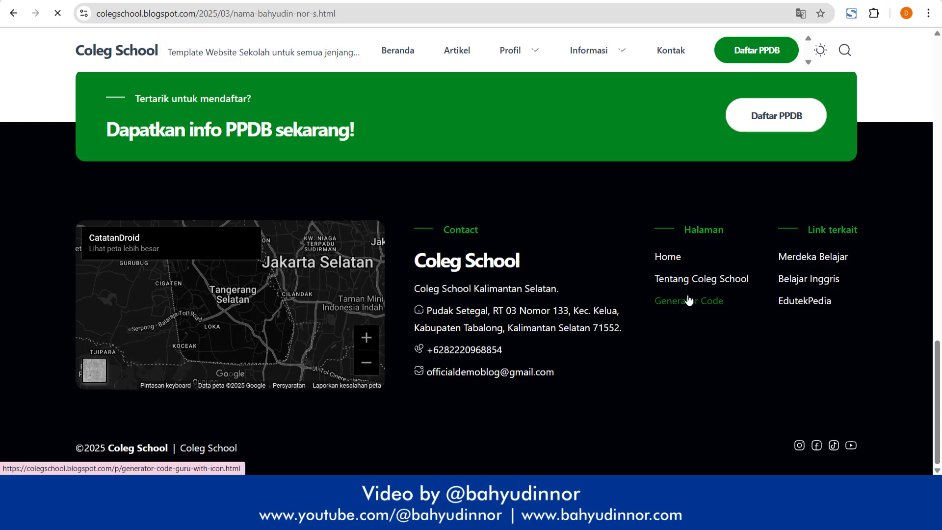
scroll(297, 328, "down", 5)
scroll(118, 174, "down", 2)
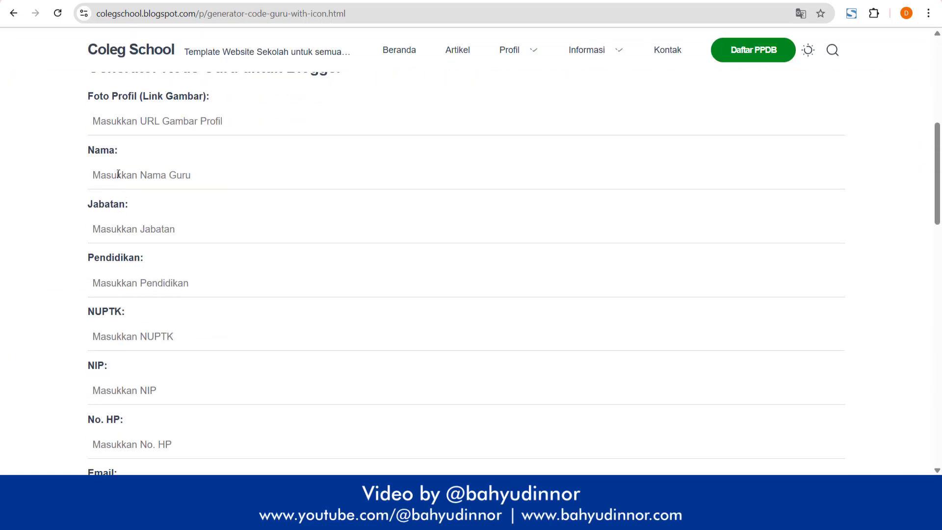
scroll(157, 311, "down", 3)
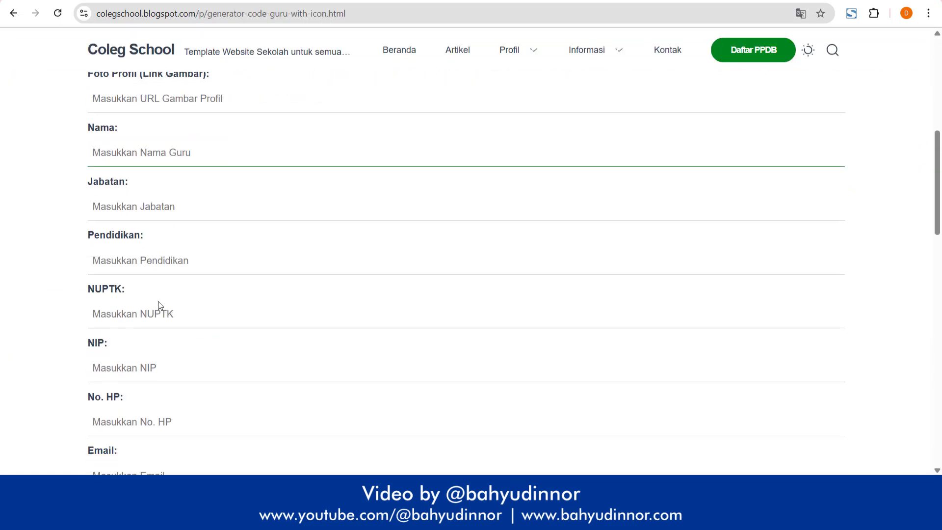
scroll(239, 375, "down", 3)
scroll(238, 375, "up", 4)
scroll(240, 353, "down", 8)
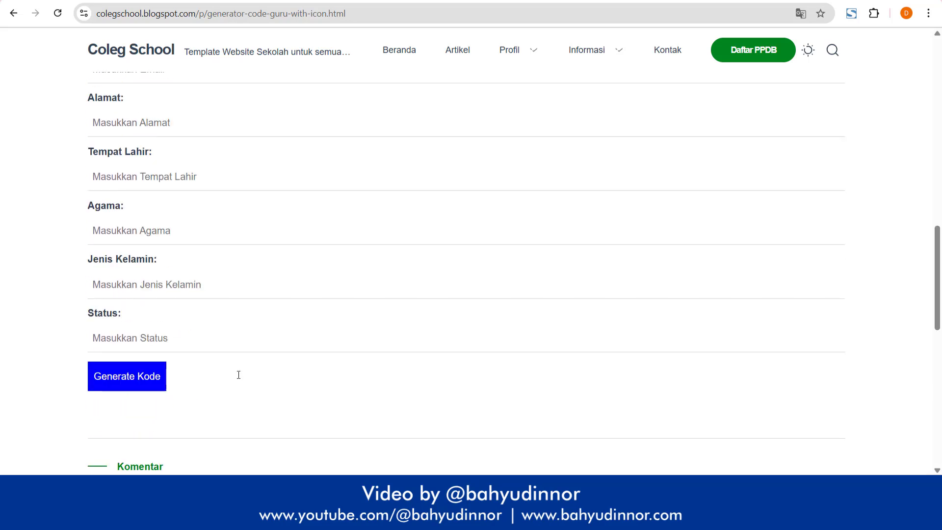
Step: Generate the teacher profile code from the blank form and examine the HTML it produces
left_click(126, 198)
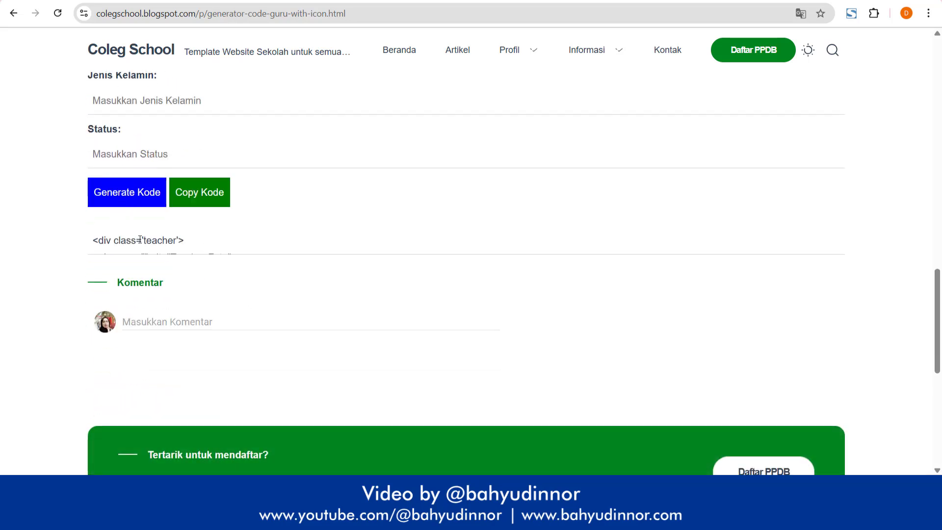
left_click_drag(140, 239, 234, 269)
scroll(101, 316, "up", 1)
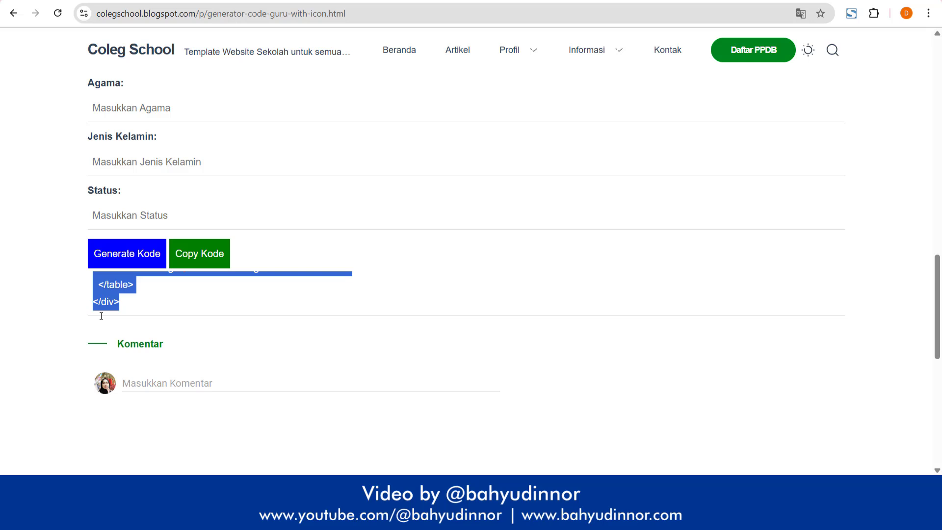
left_click(121, 300)
scroll(122, 299, "up", 3)
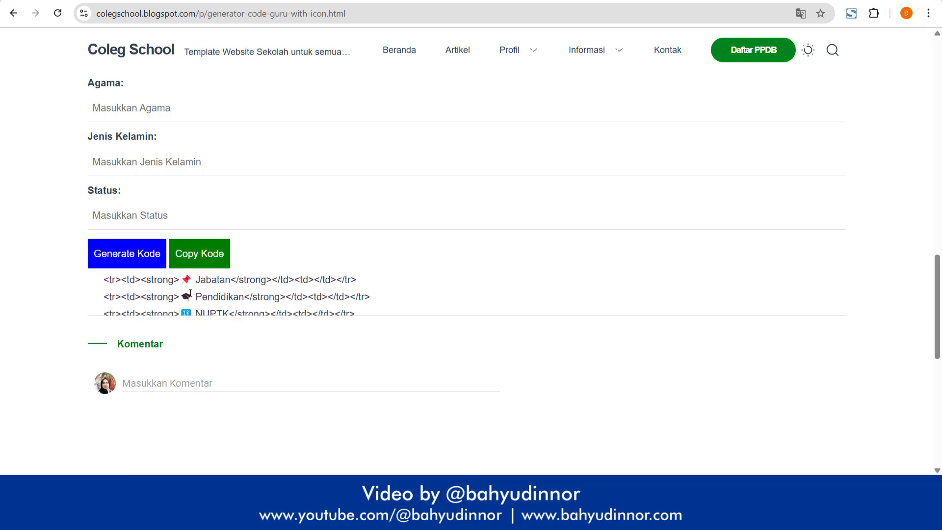
scroll(197, 304, "up", 2)
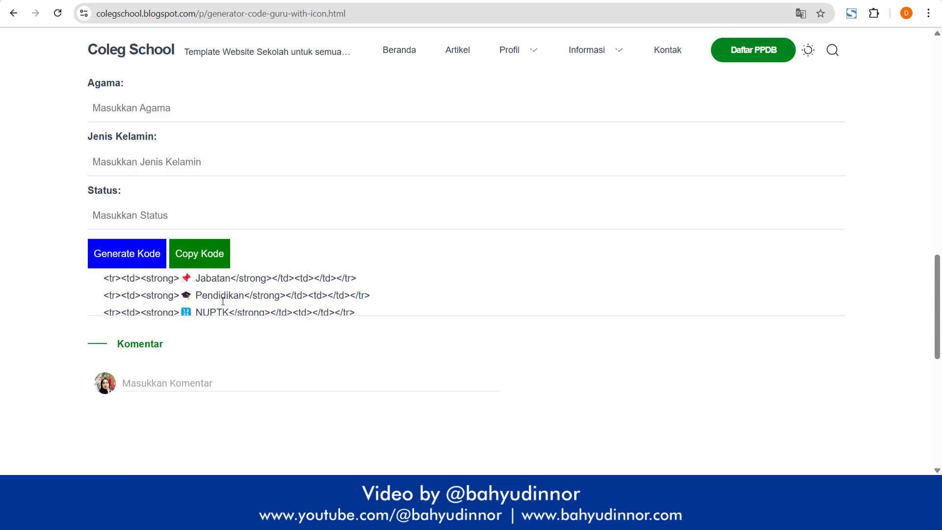
Step: Go back through the teacher's page to the Profil Guru section of the homepage
left_click(13, 13)
scroll(282, 212, "up", 15)
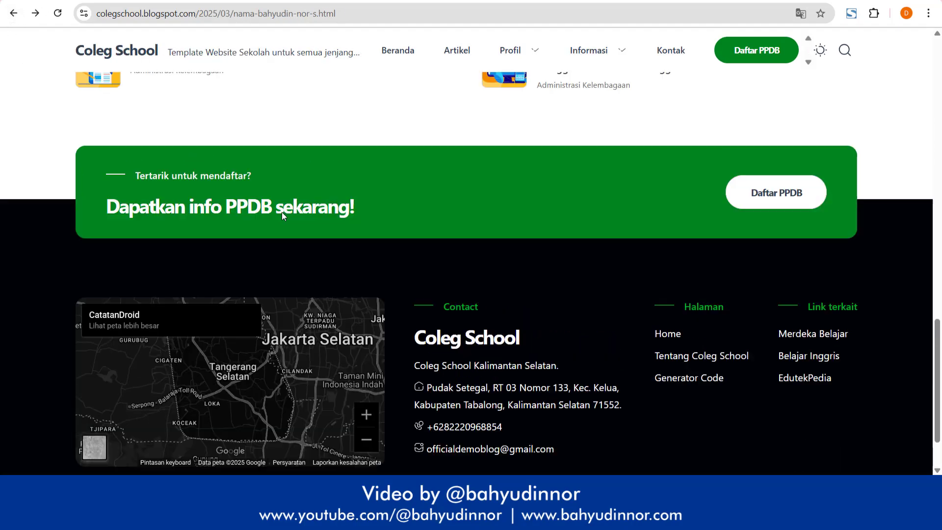
left_click(14, 13)
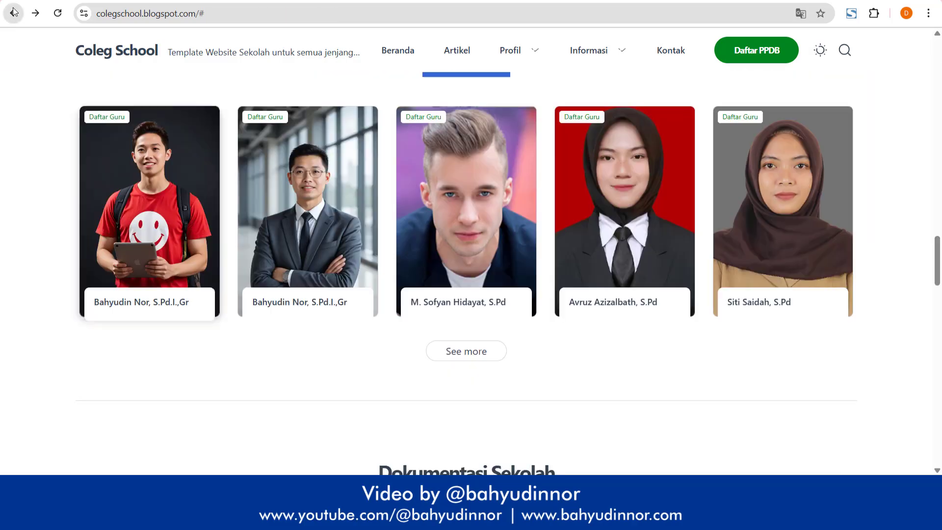
scroll(442, 230, "up", 3)
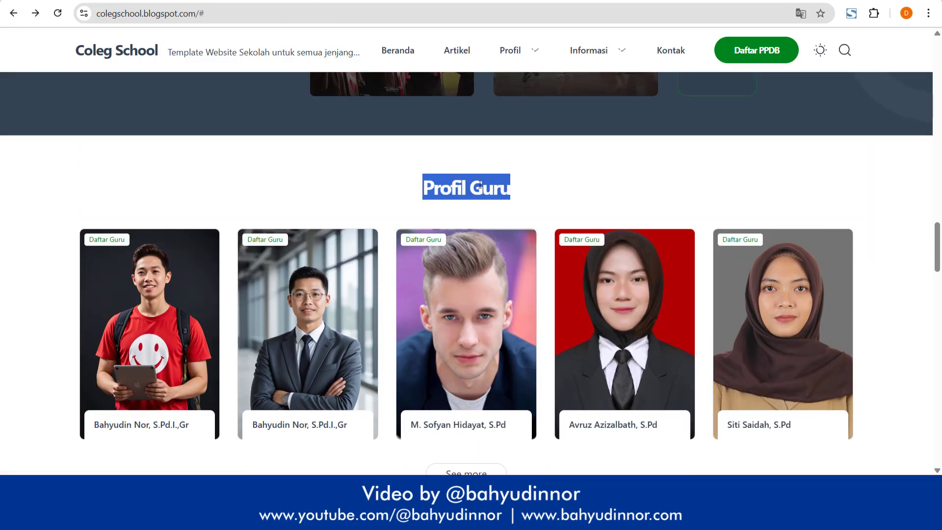
left_click_drag(421, 190, 569, 192)
Step: Open the full Daftar Guru list from the Profil Guru section, look through its entries and return to the homepage
scroll(498, 269, "down", 4)
scroll(479, 211, "down", 5)
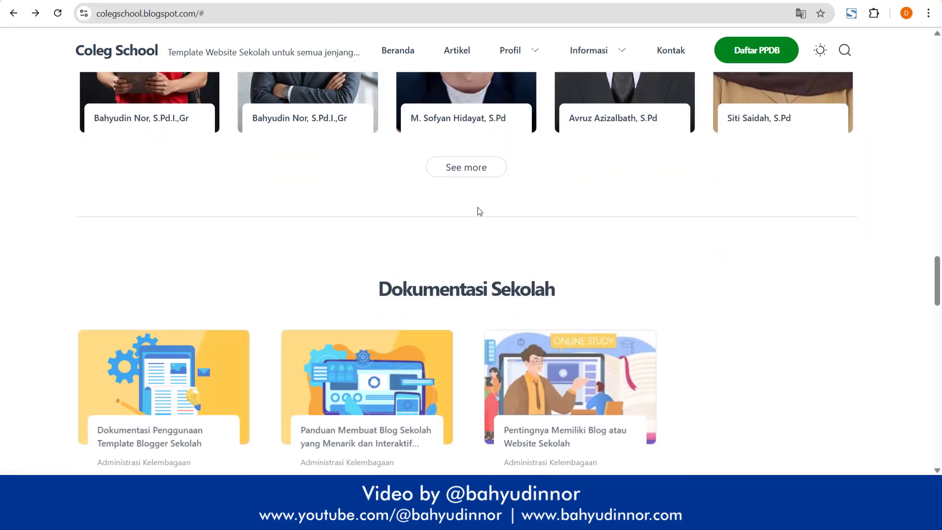
scroll(475, 202, "up", 4)
left_click(463, 177)
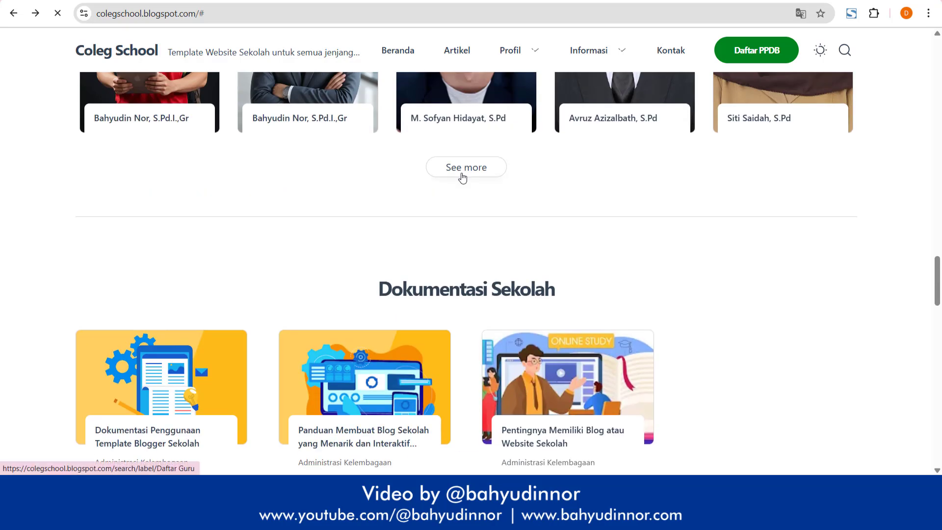
scroll(429, 182, "down", 5)
scroll(584, 297, "down", 4)
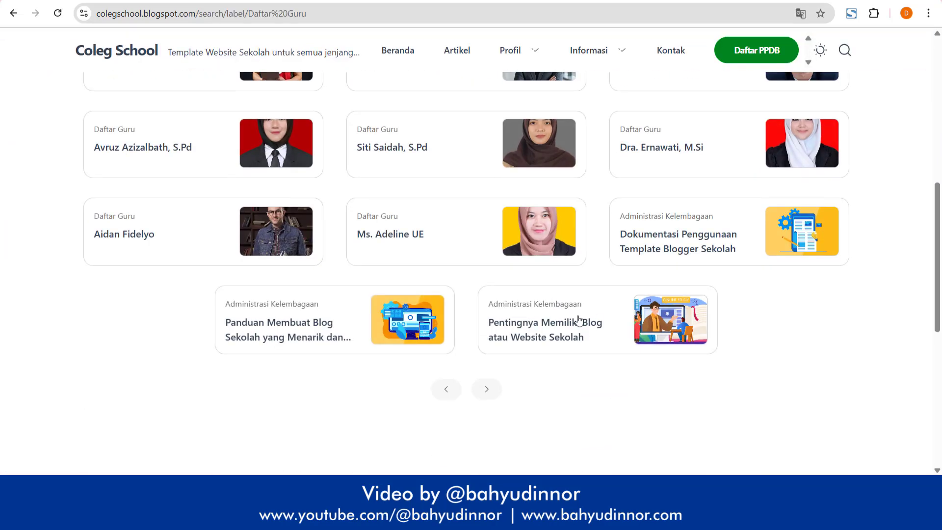
left_click(20, 18)
Step: Examine the Dokumentasi Sekolah section with its Administrasi Kelembagaan posts
scroll(365, 225, "down", 4)
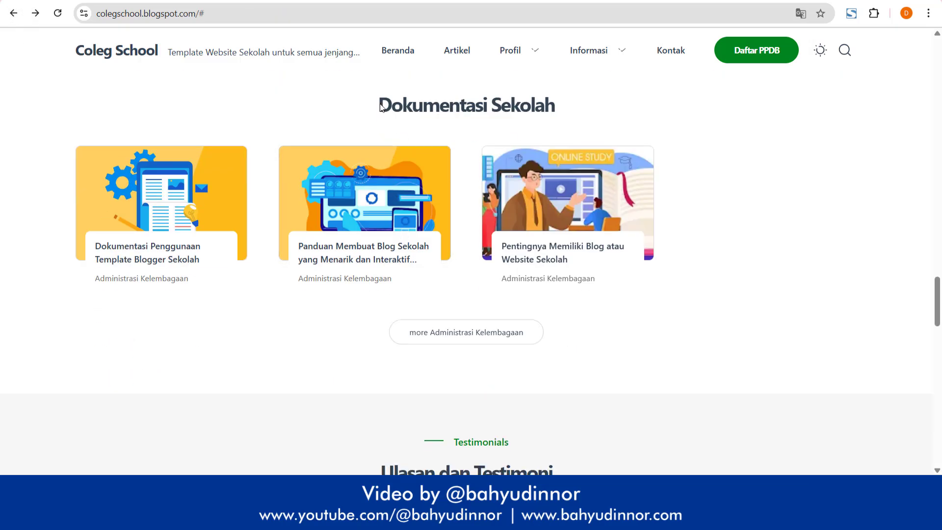
left_click_drag(381, 107, 600, 108)
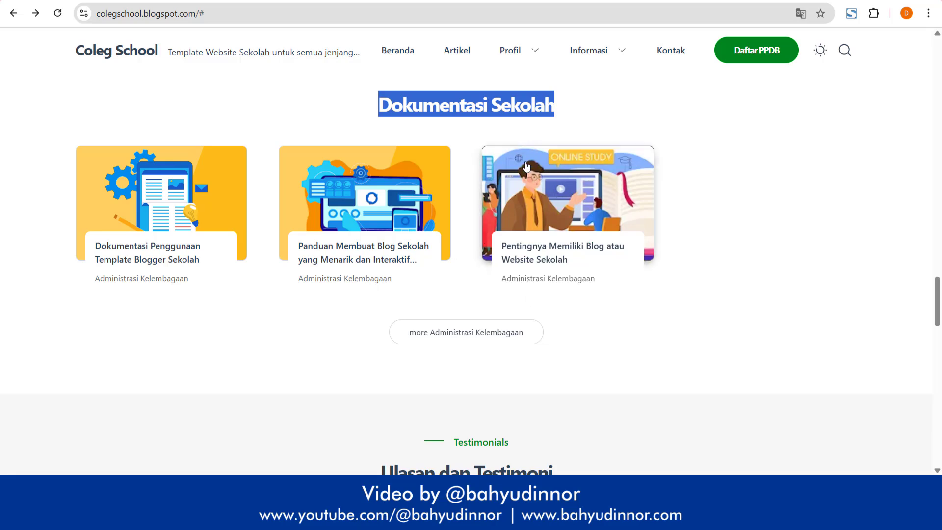
left_click(470, 183)
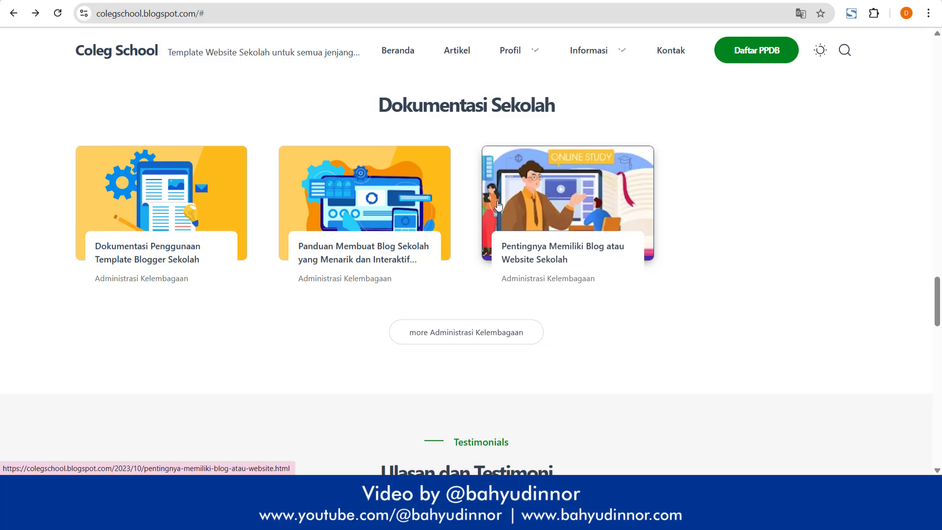
Step: Look over the Ulasan dan Testimoni cards and the Berita dan Artikel post list below them
scroll(498, 205, "down", 6)
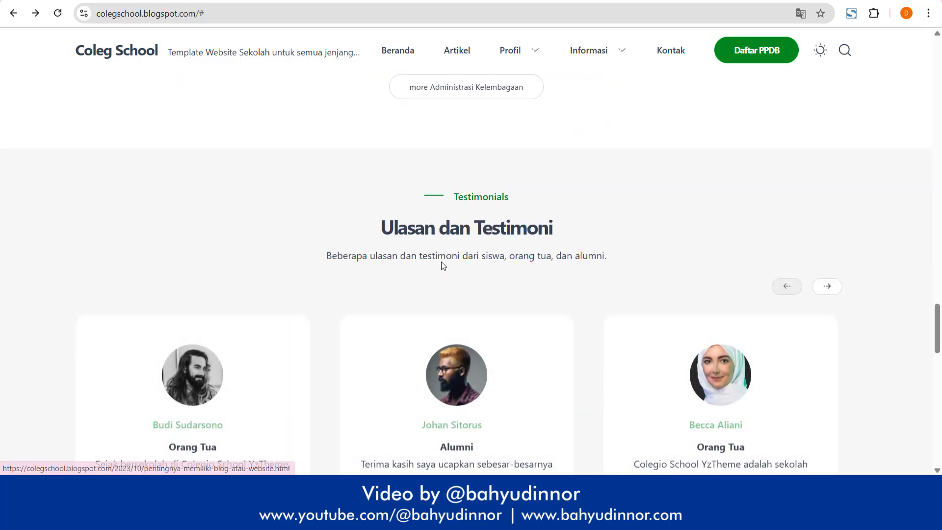
left_click_drag(377, 160, 569, 172)
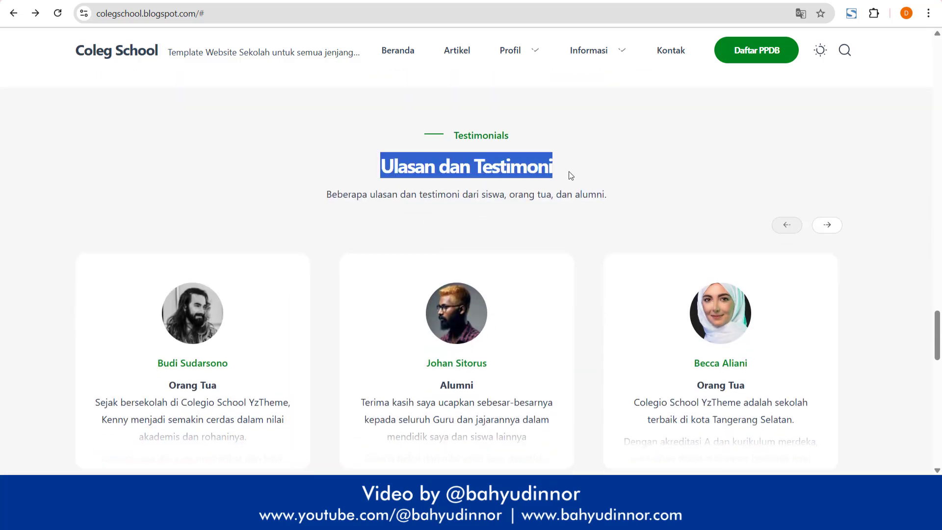
scroll(305, 281, "down", 3)
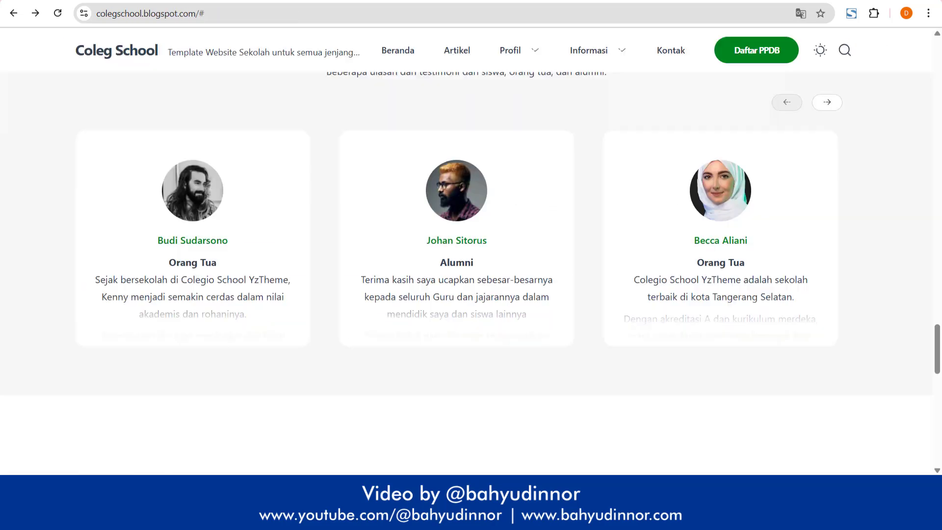
scroll(401, 284, "down", 8)
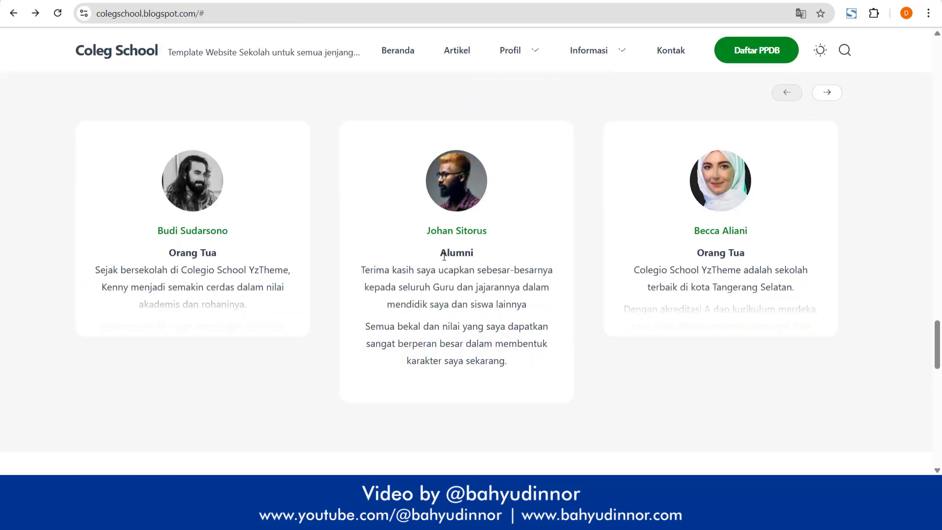
scroll(401, 285, "down", 2)
scroll(599, 259, "up", 1)
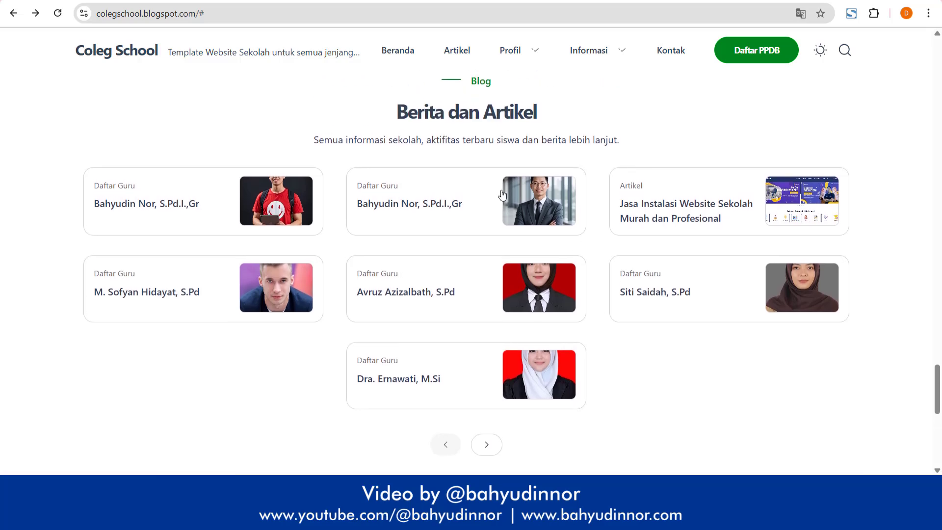
Step: Look over the Berita dan Artikel section and the footer's Contact, Halaman and Link terkait blocks
left_click_drag(407, 112, 553, 133)
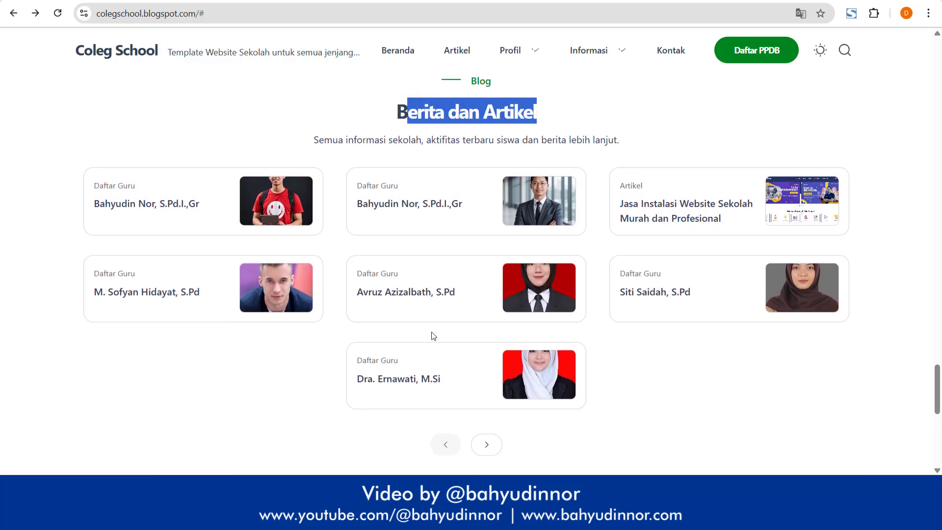
scroll(516, 332, "down", 9)
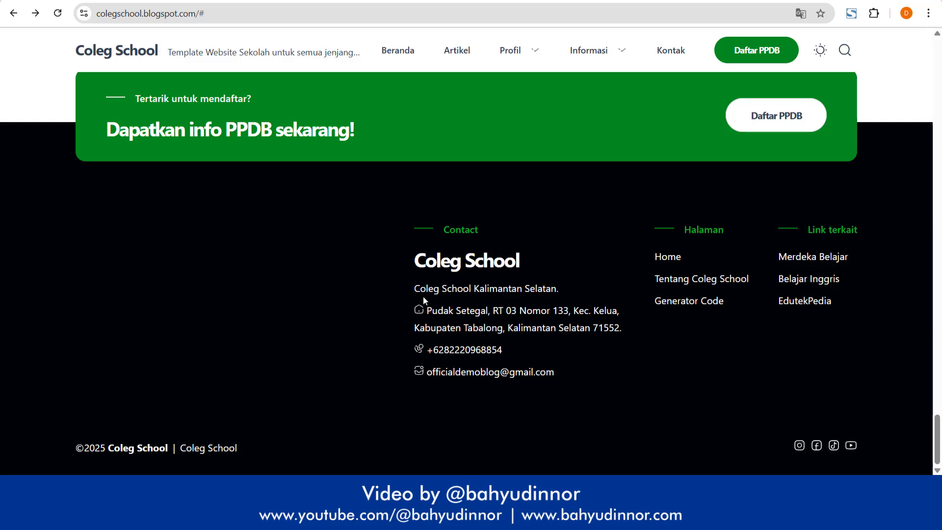
triple_click(459, 263)
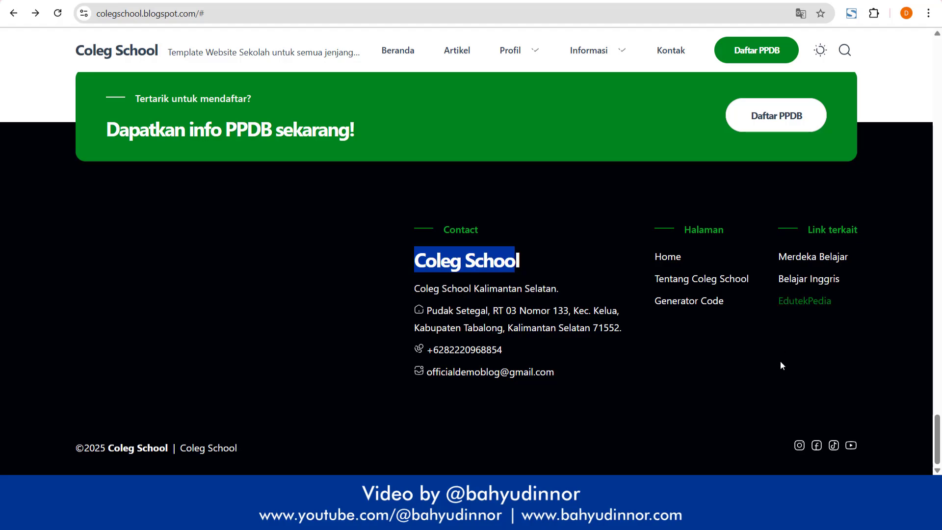
Step: Review the homepage sections from the footer back up to the Coleg School banner
scroll(163, 303, "up", 10)
scroll(436, 396, "up", 15)
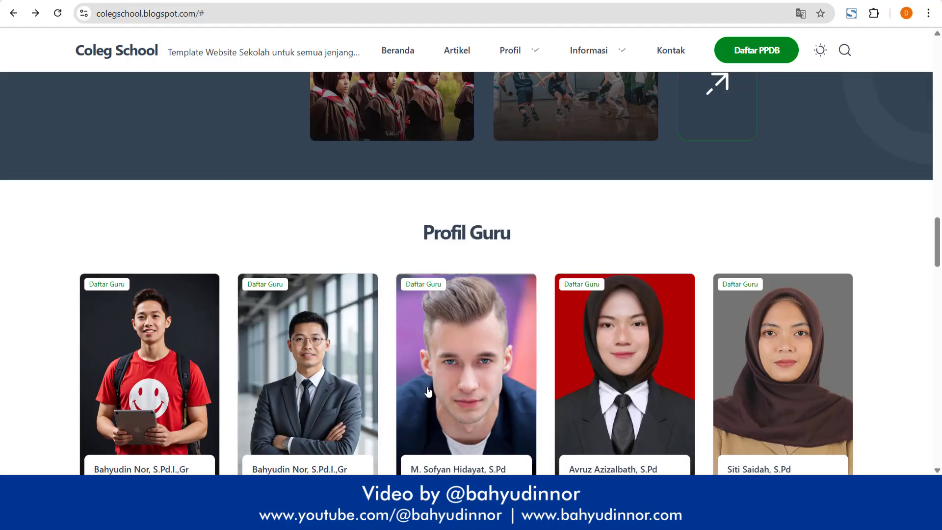
scroll(447, 391, "up", 15)
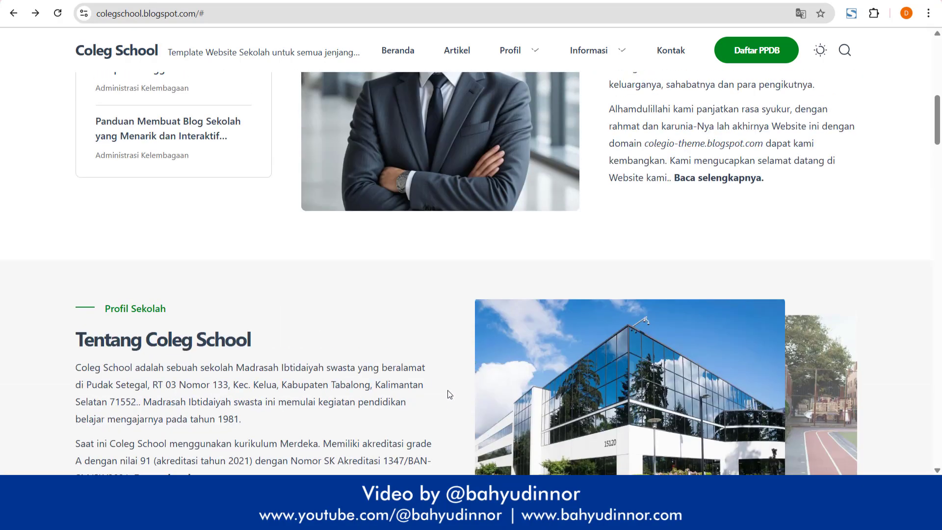
scroll(590, 319, "down", 6)
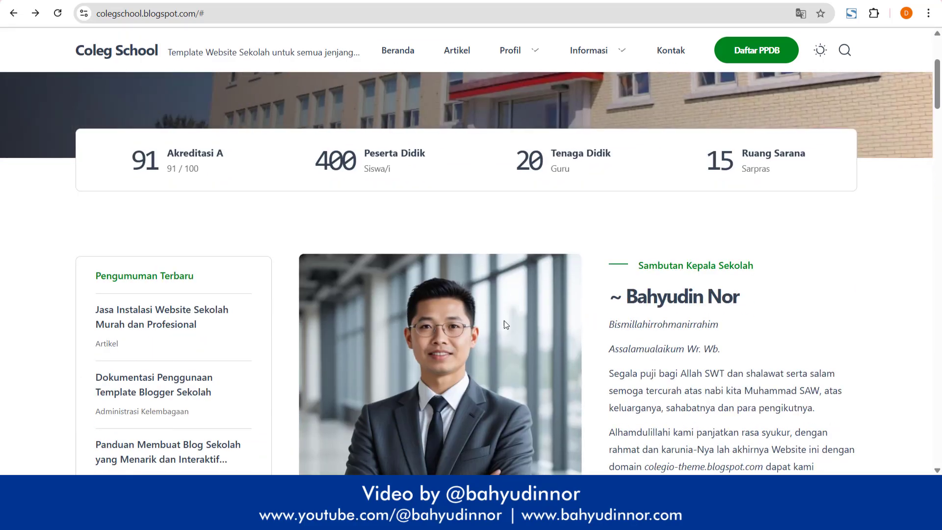
scroll(546, 337, "up", 8)
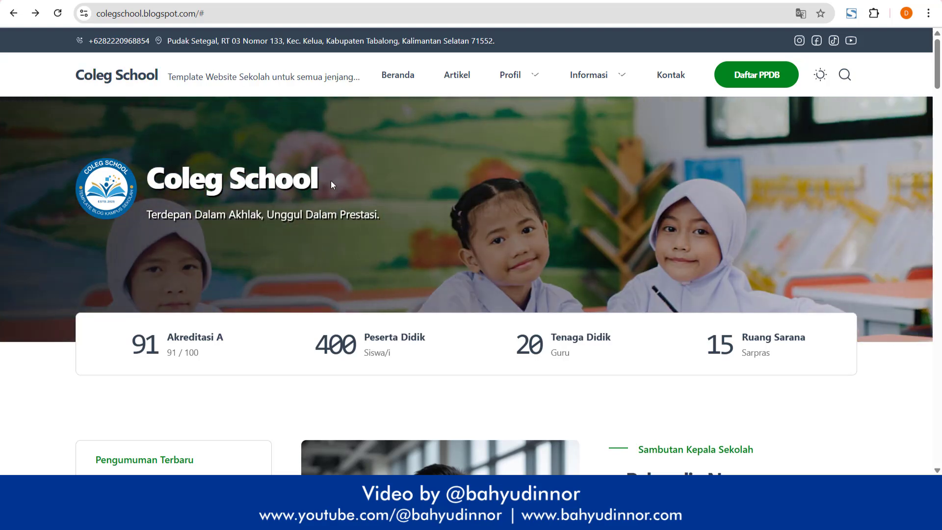
Step: Switch to the blog's Tata Letak page in Blogger and compare its layout with the homepage sections
left_click(354, 0)
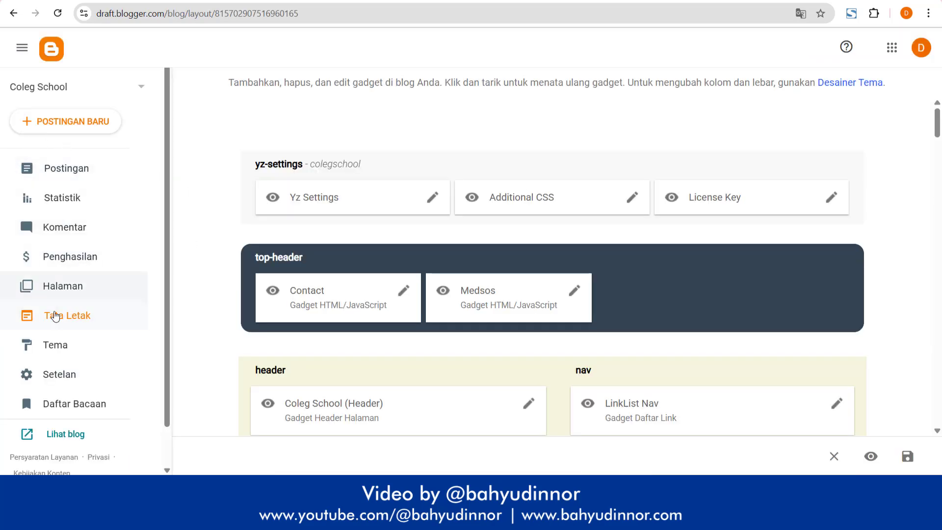
scroll(84, 326, "down", 1)
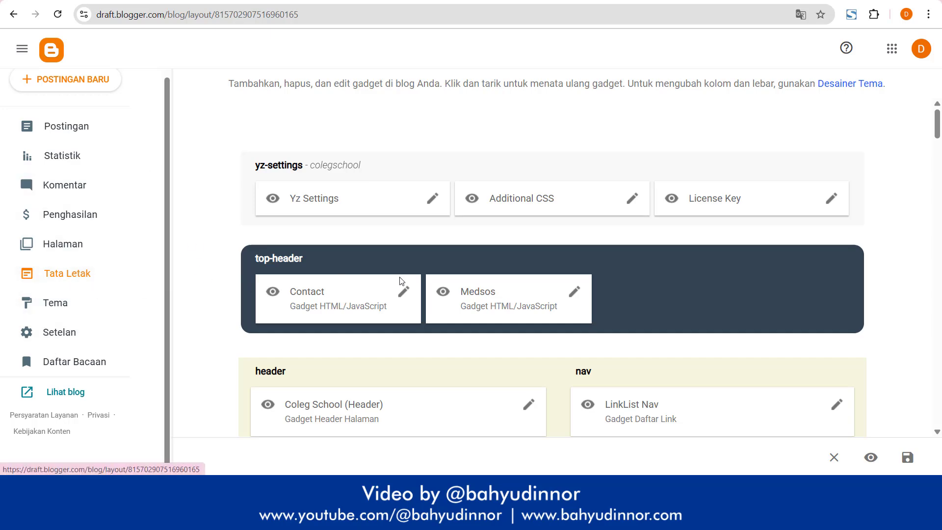
key("ctrl+Tab")
scroll(577, 278, "down", 8)
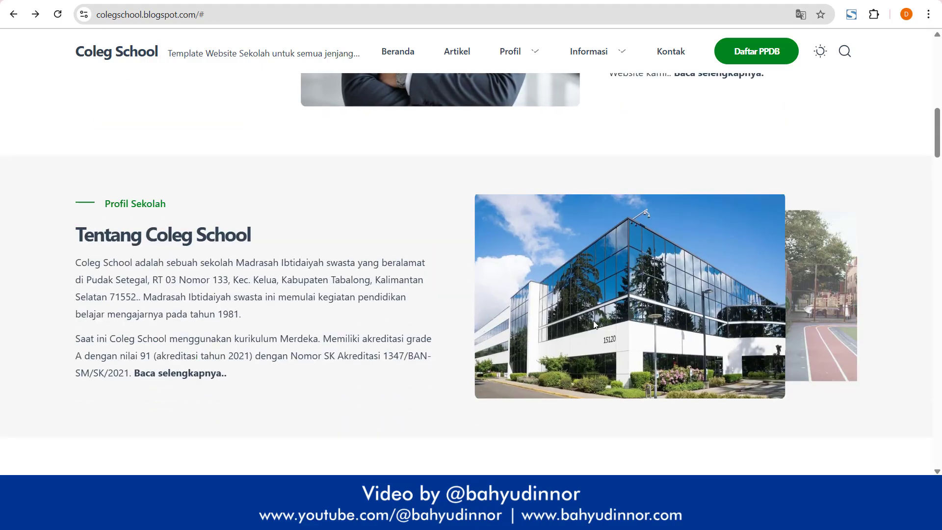
scroll(478, 348, "down", 15)
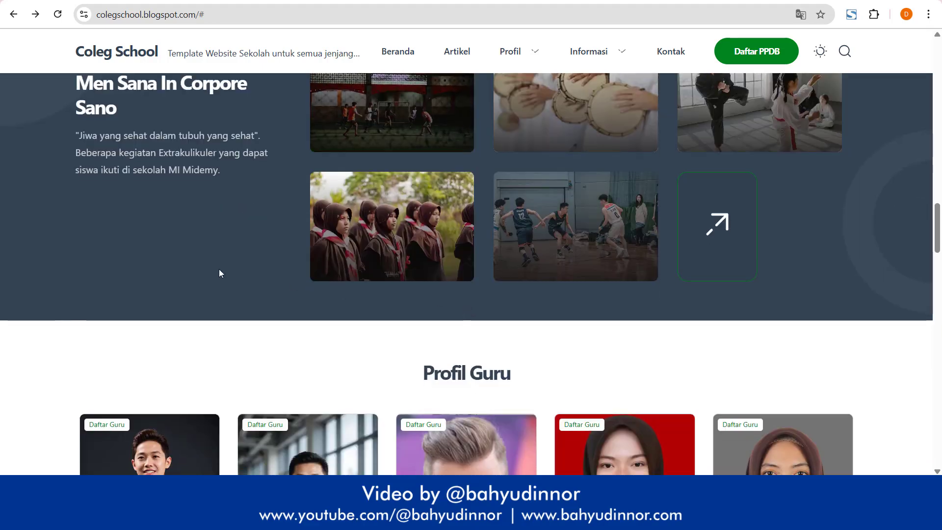
key("ctrl+Tab")
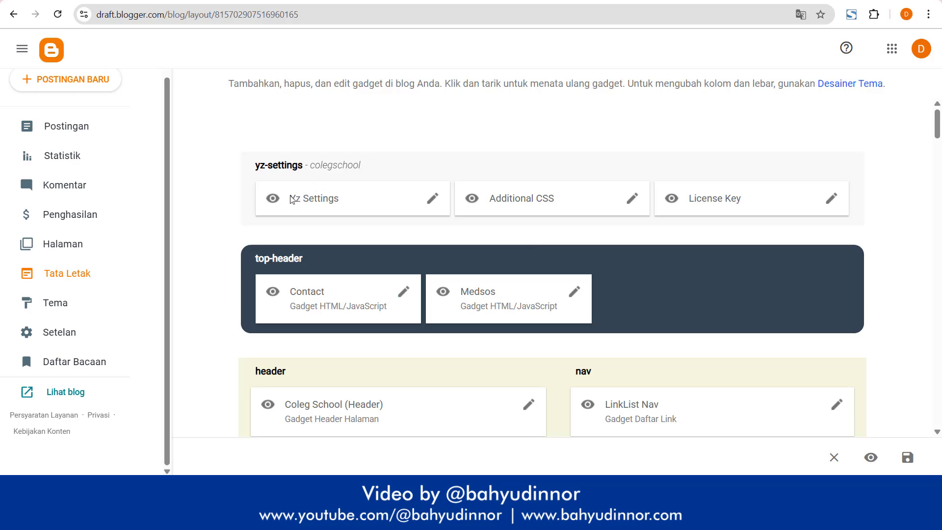
Step: Open the Yz Settings gadget's configuration and check its floatSearch option against the homepage's search bar
left_click(431, 200)
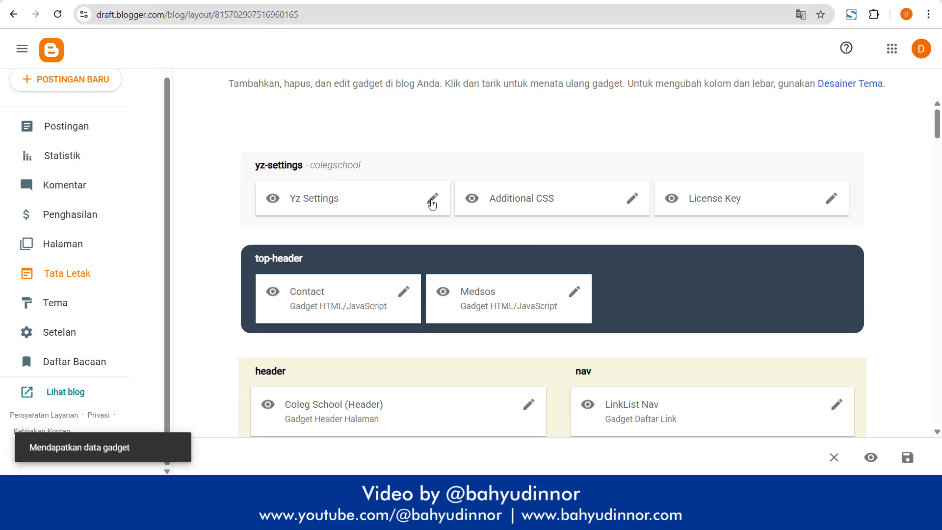
scroll(430, 251, "down", 1)
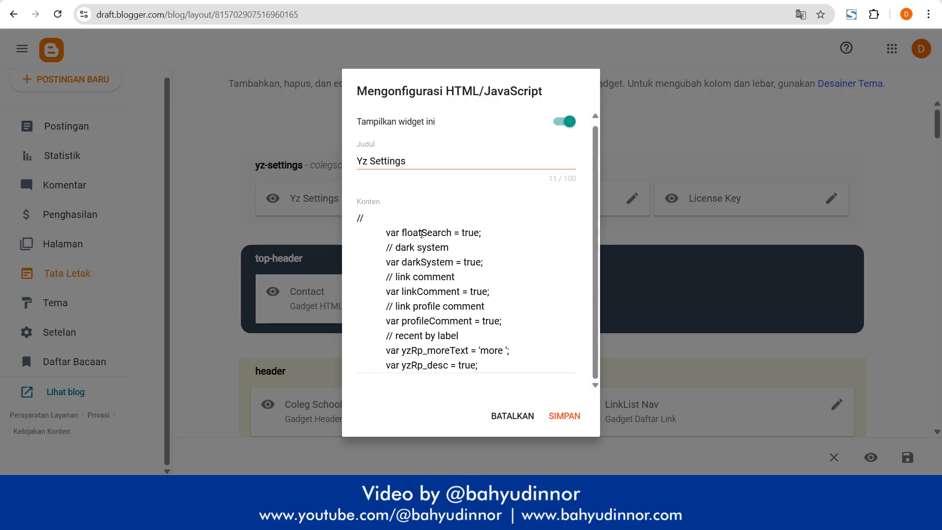
left_click_drag(422, 234, 456, 233)
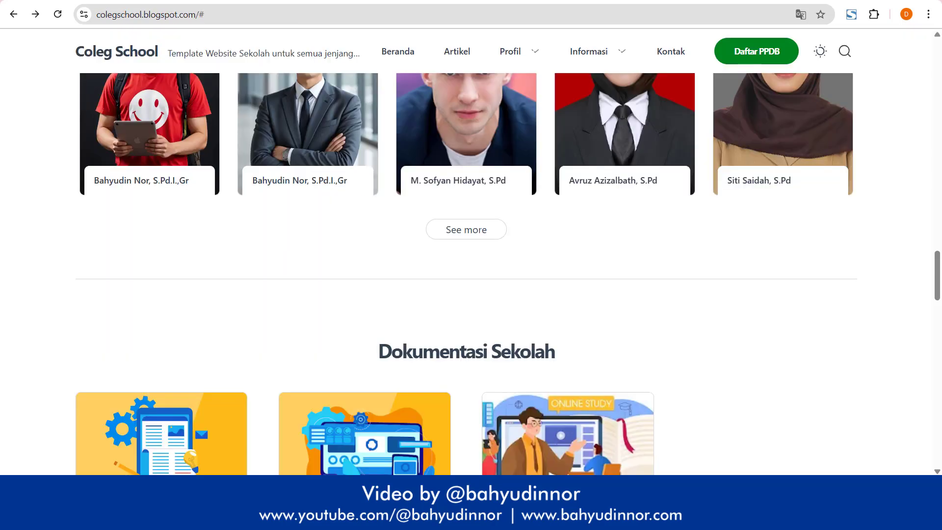
scroll(860, 96, "up", 4)
left_click(842, 53)
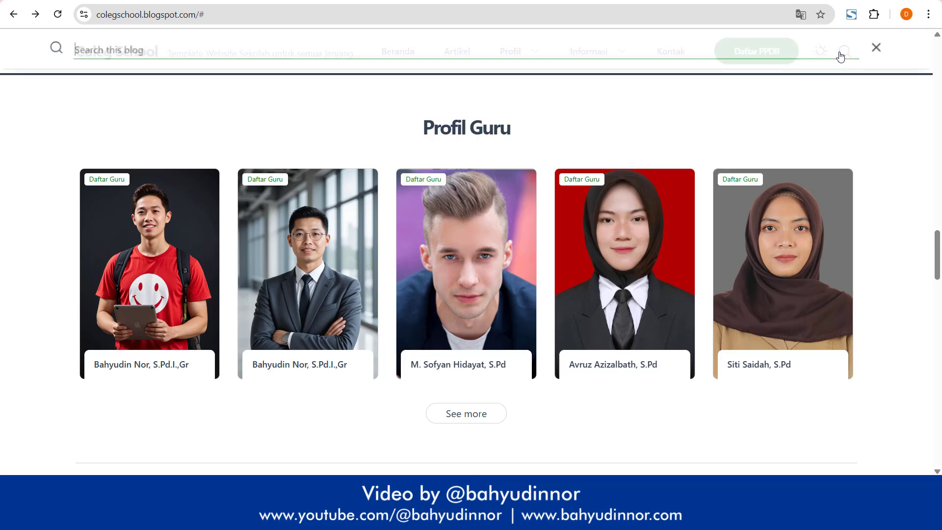
left_click(874, 51)
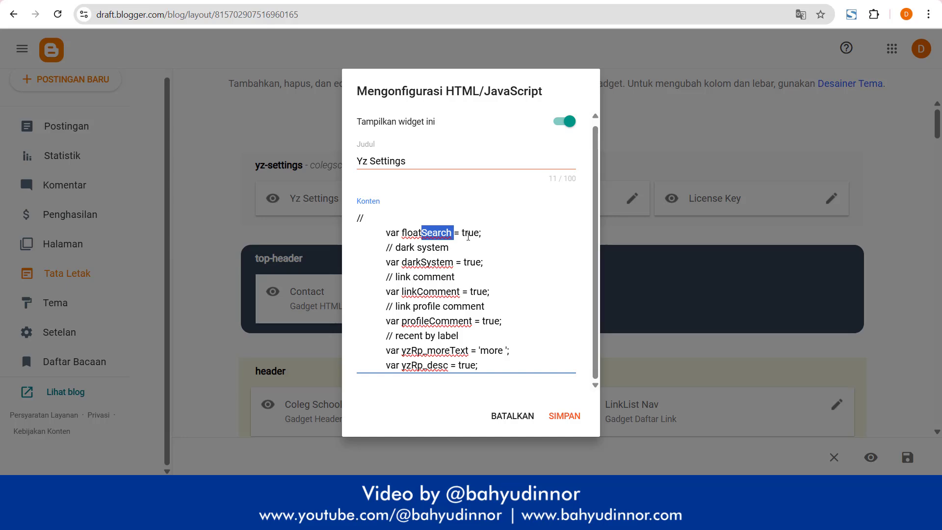
Step: Try setting floatSearch and darkSystem to false in the Yz Settings content, checking the homepage's dark mode switch in between
double_click(469, 233)
type("fl")
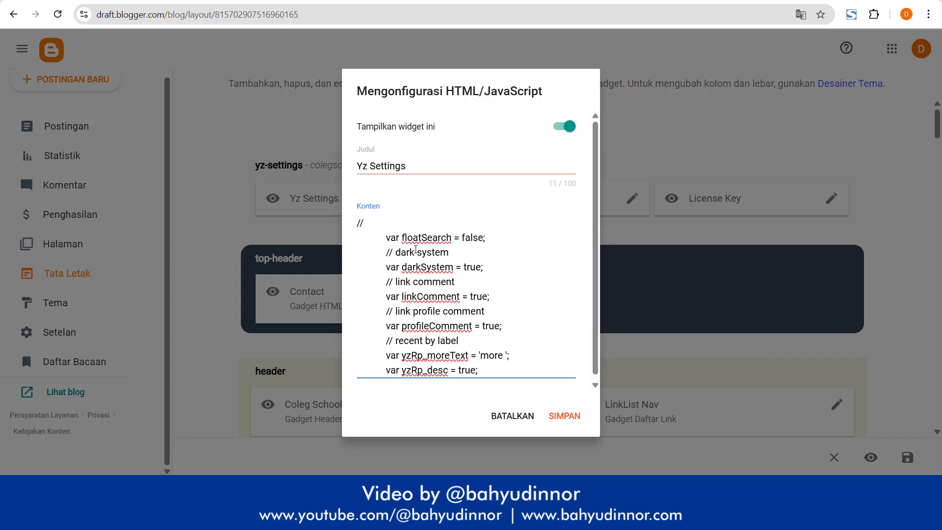
mouse_move(452, 257)
left_mouse_down()
mouse_move(402, 259)
mouse_move(456, 267)
left_mouse_up()
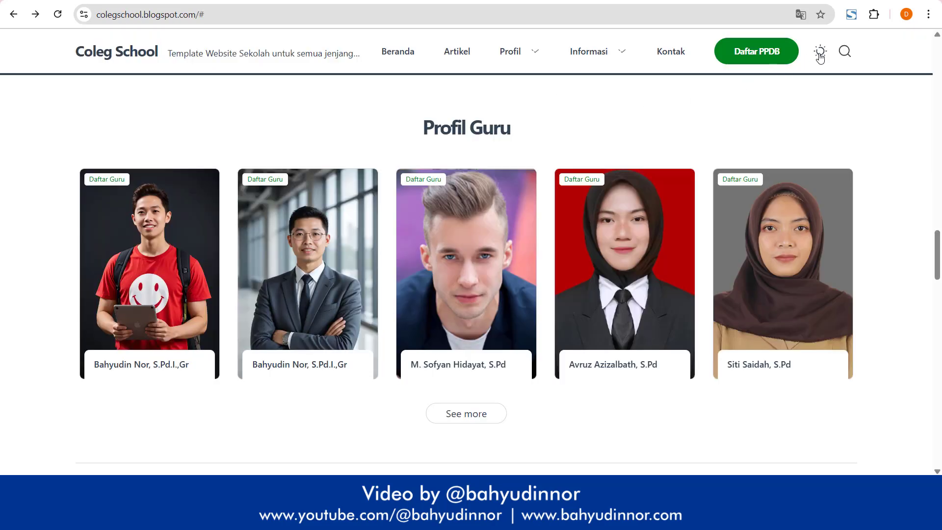
left_click(819, 54)
left_click(818, 54)
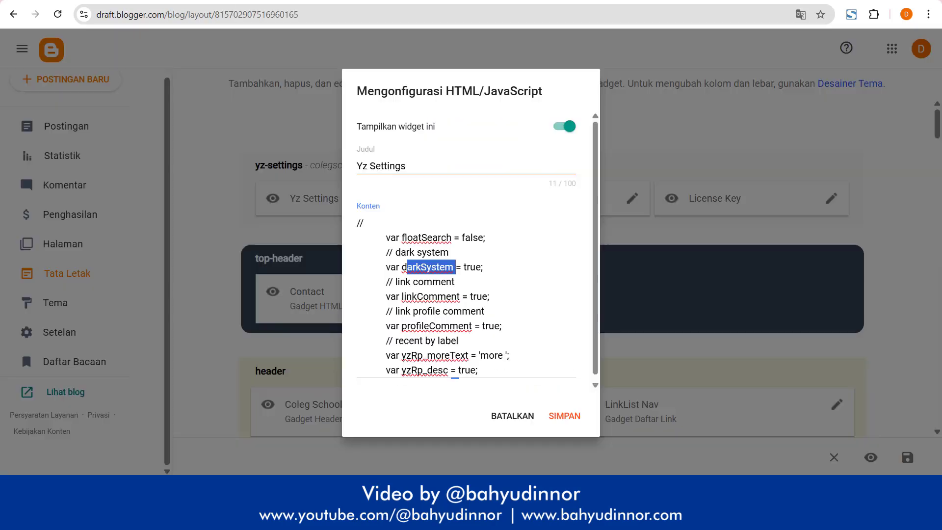
double_click(472, 267)
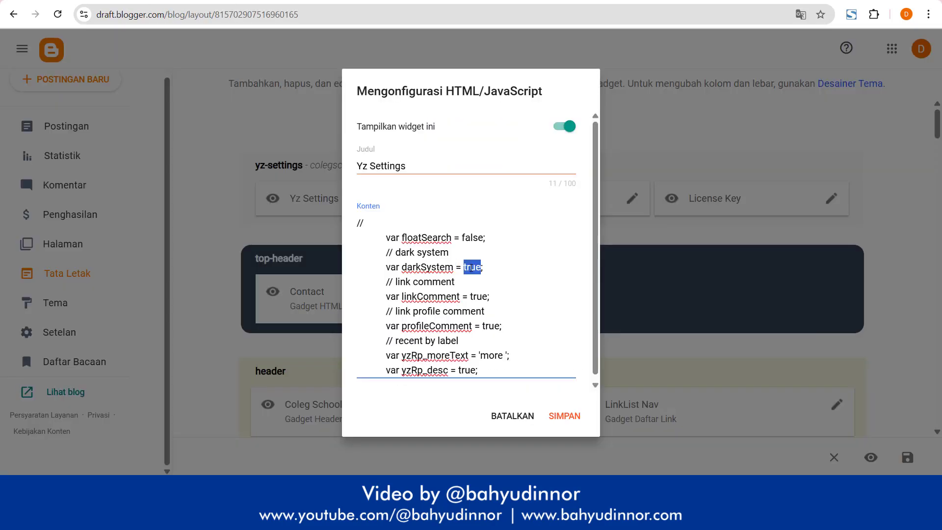
type("false")
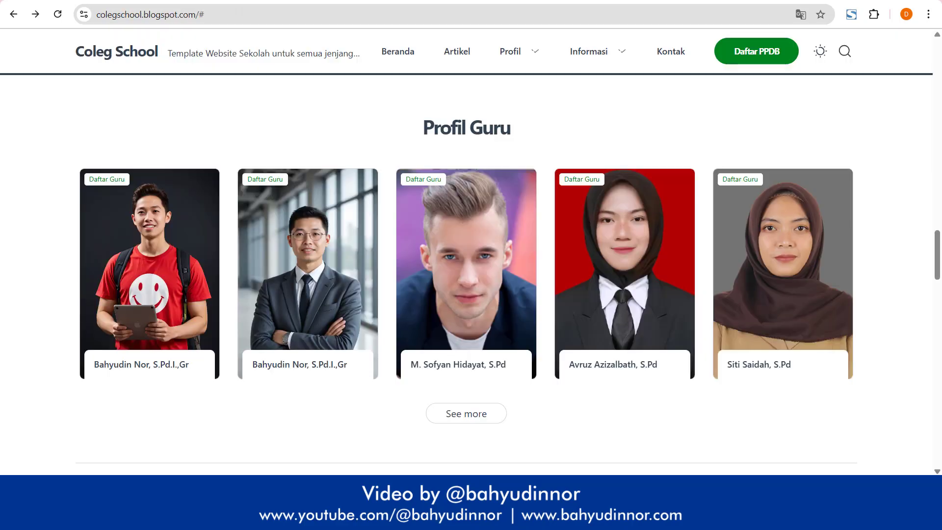
Step: Open the article "Jasa Instalasi Website Sekolah Murah dan Profesional" from the homepage and expand its comment form
scroll(554, 442, "down", 15)
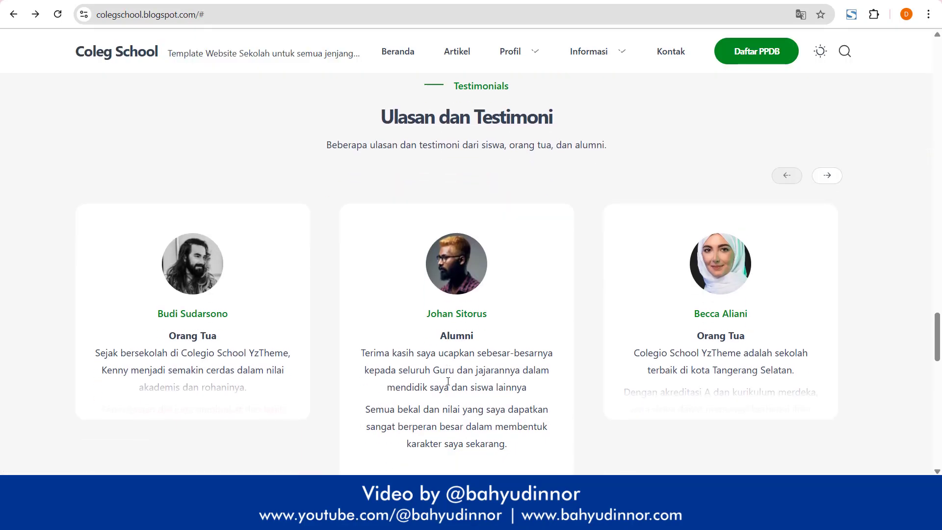
scroll(436, 390, "down", 10)
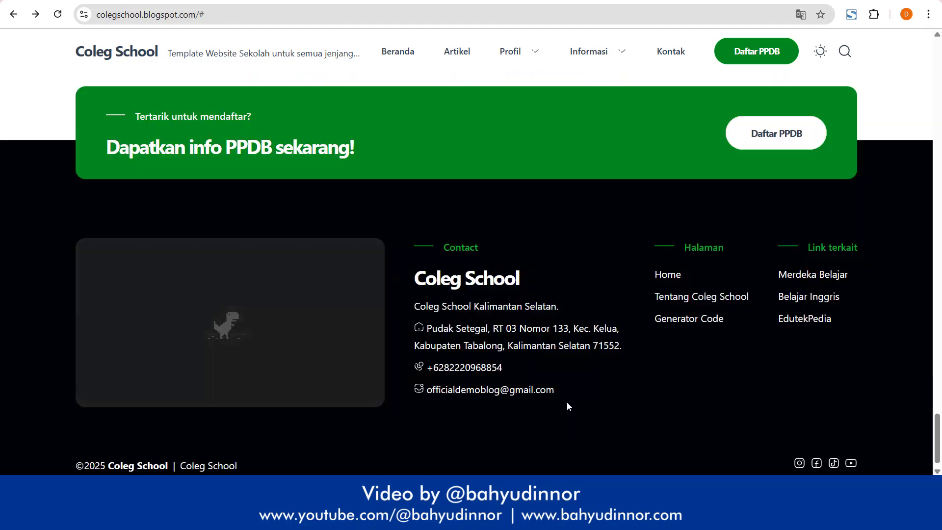
scroll(451, 380, "up", 10)
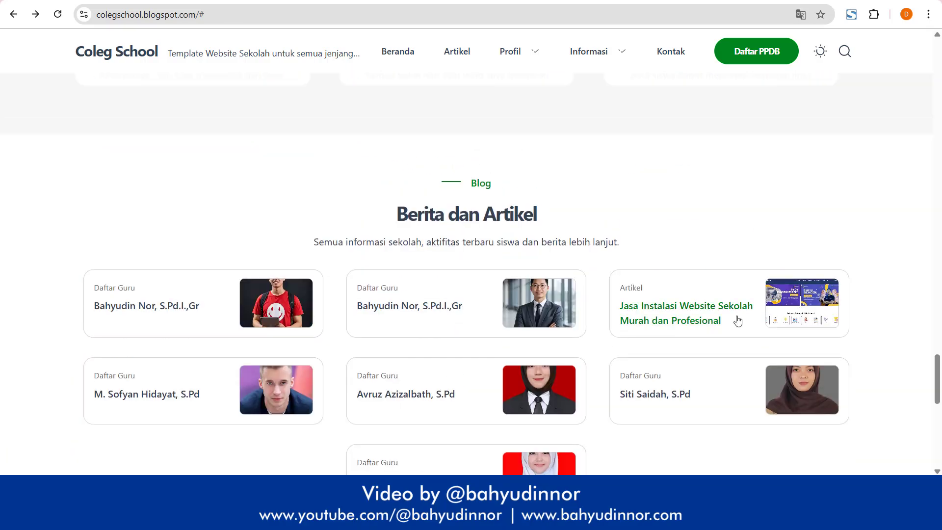
left_click(727, 309)
scroll(471, 382, "down", 10)
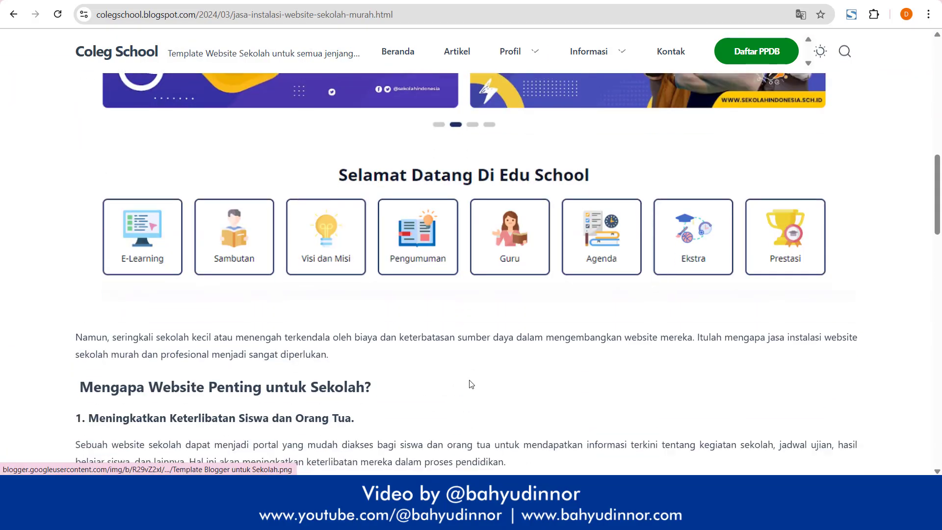
scroll(517, 386, "down", 10)
scroll(516, 387, "up", 8)
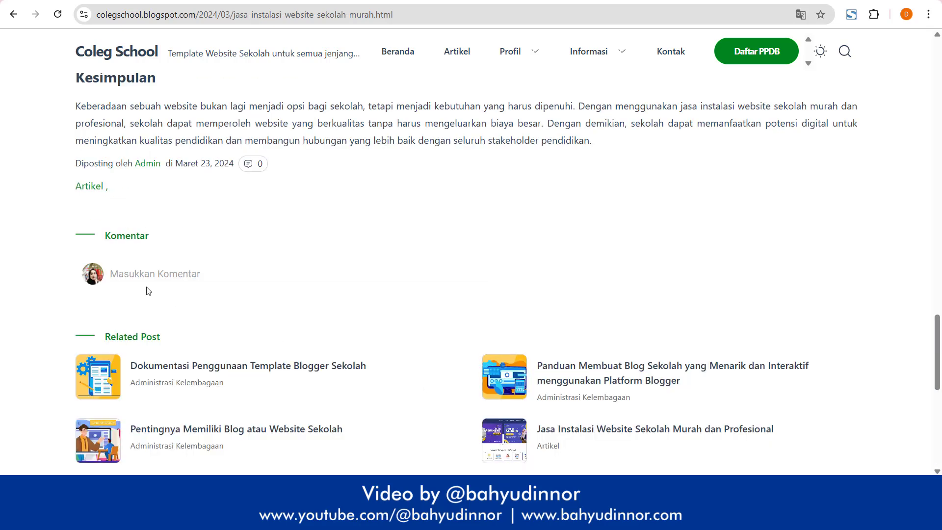
left_click(131, 280)
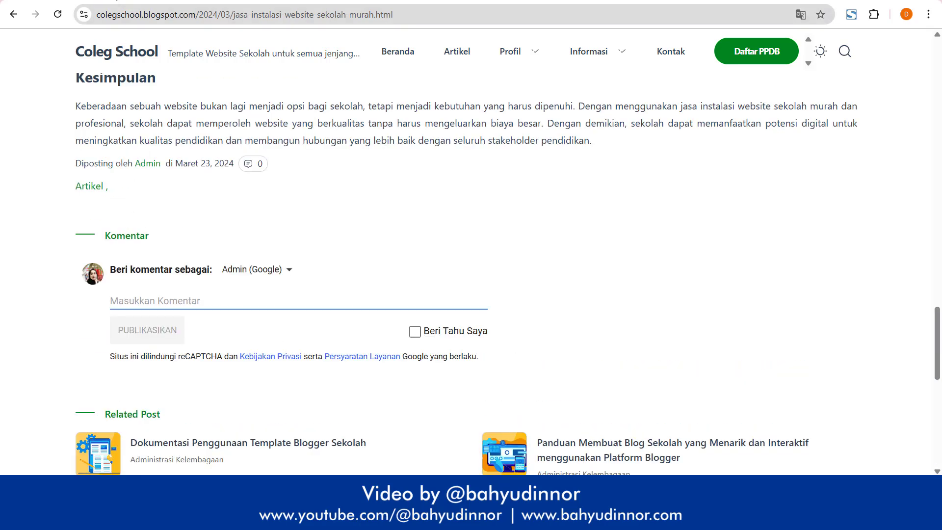
Step: Check the linkComment option in the Yz Settings content and discard the gadget's changes
left_click(114, 0)
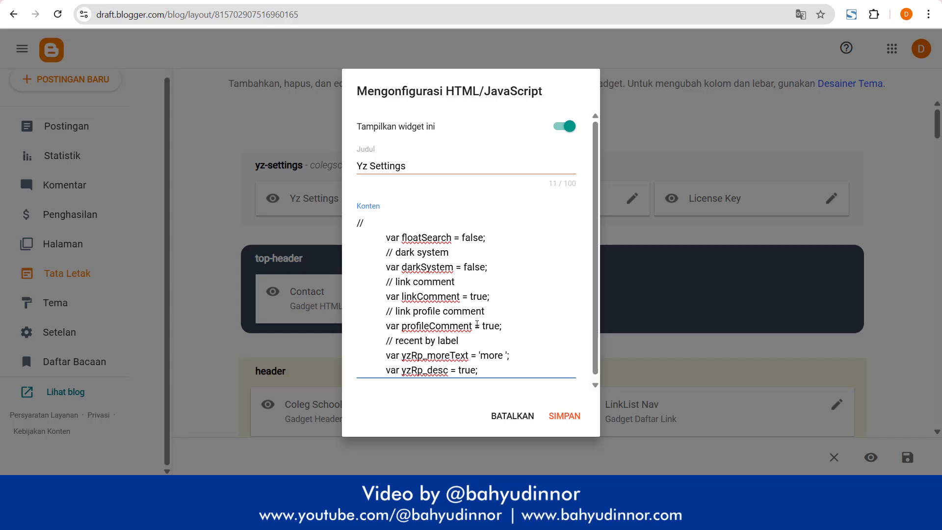
double_click(478, 298)
scroll(535, 358, "down", 1)
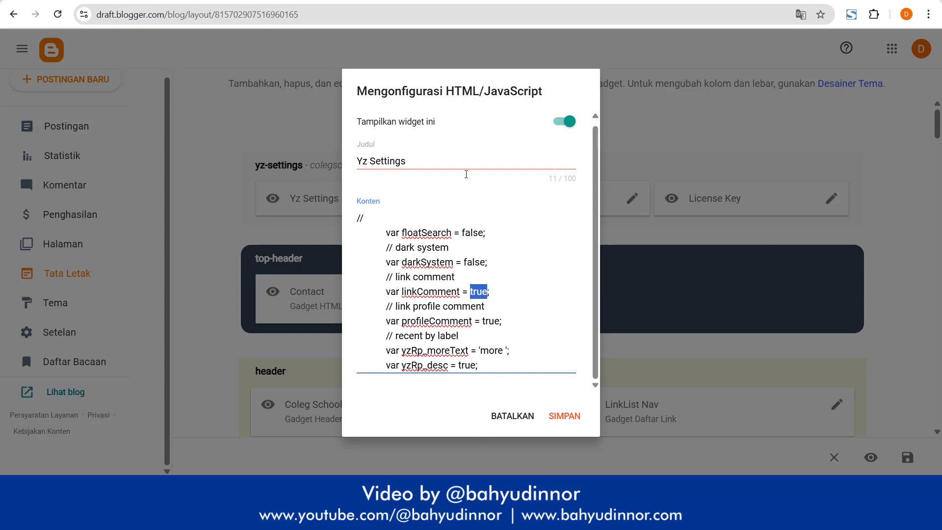
left_click(507, 416)
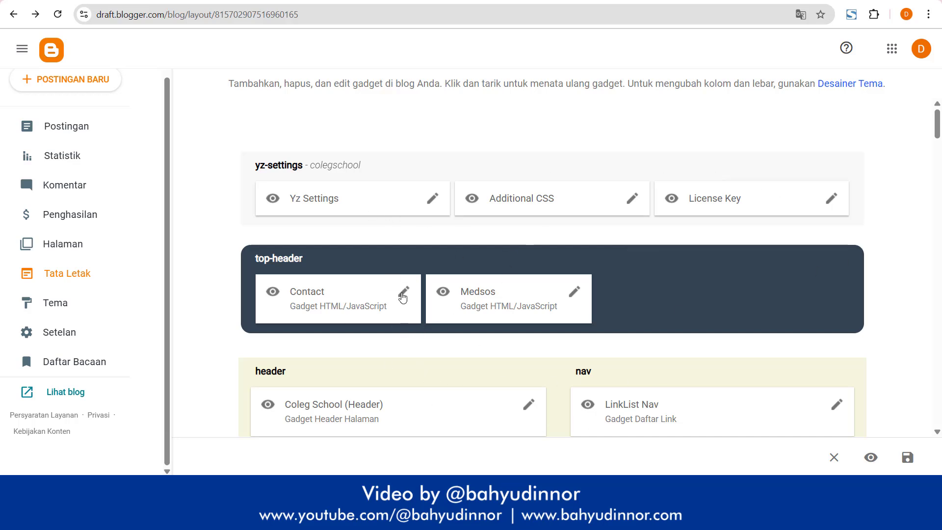
Step: Open the top-header Contact gadget's configuration and highlight the postal address and phone number in its content
left_click(403, 292)
scroll(476, 318, "down", 3)
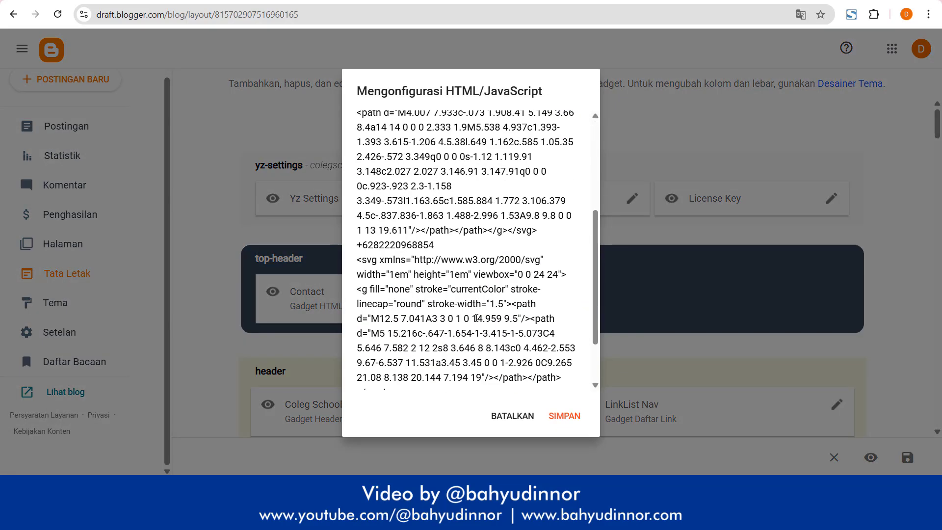
scroll(483, 293, "down", 2)
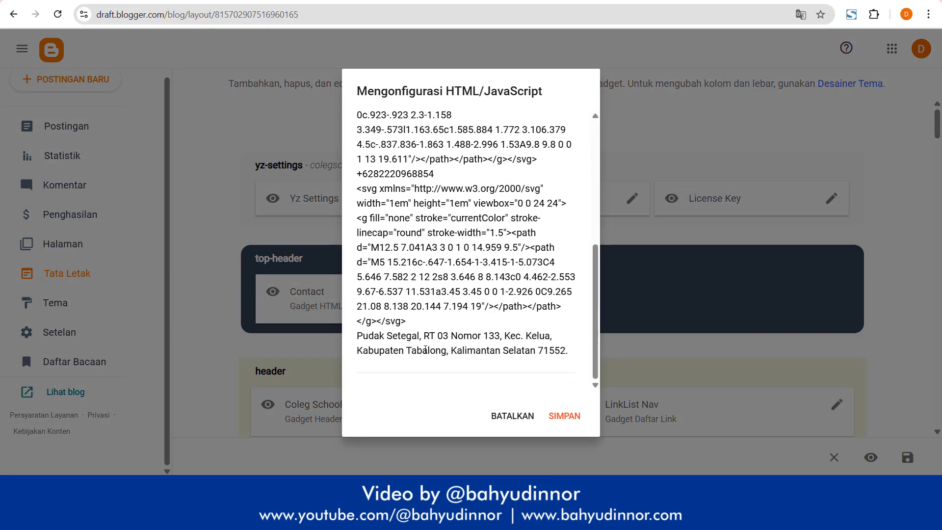
left_click_drag(374, 337, 578, 368)
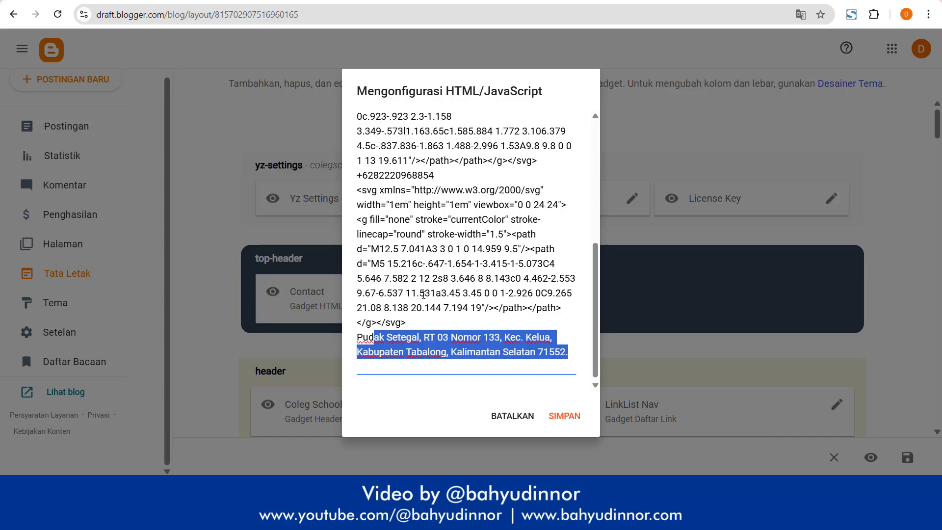
scroll(396, 244, "up", 1)
double_click(396, 236)
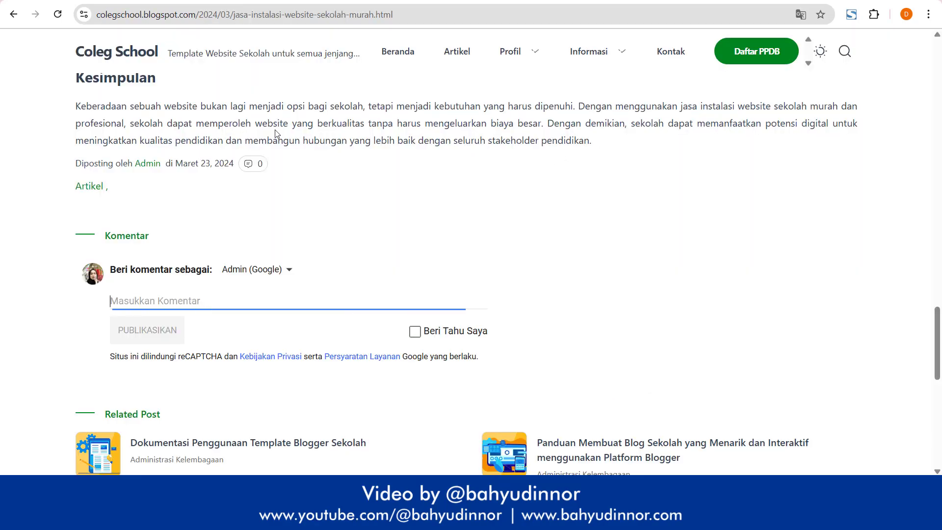
Step: Return from the article to the blog homepage to check its contact bar, and close the Contact gadget without saving
scroll(93, 137, "up", 15)
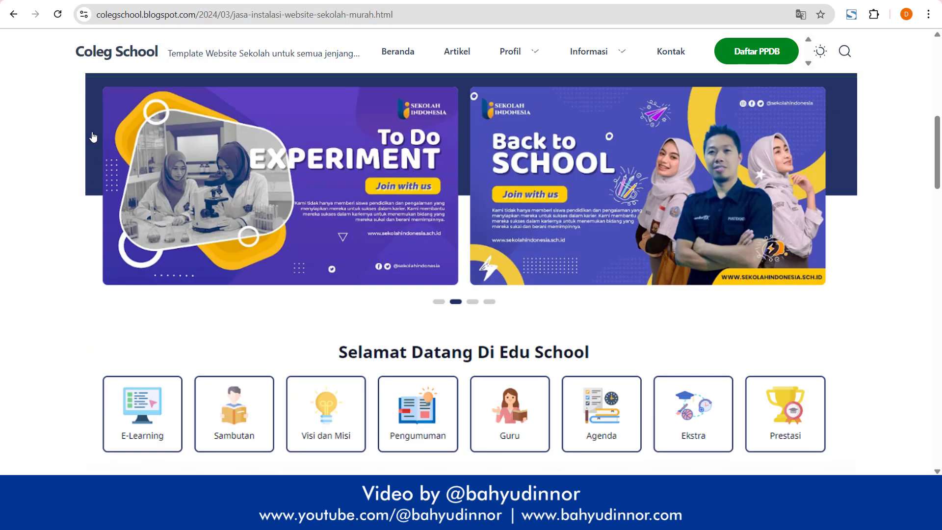
left_click(107, 52)
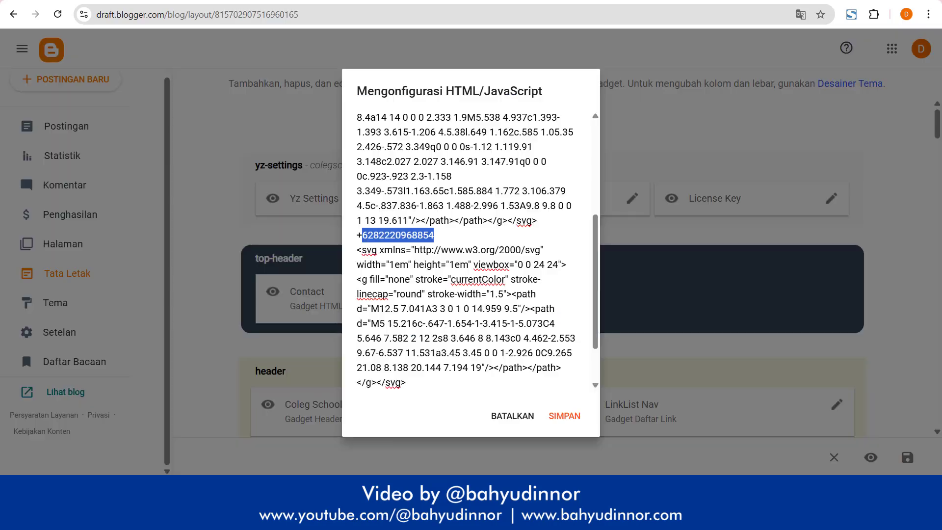
scroll(471, 304, "down", 1)
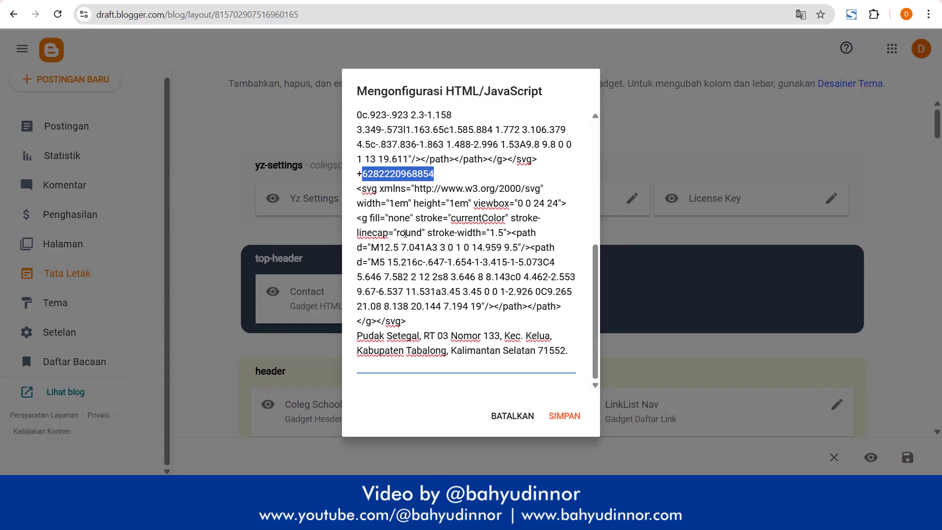
left_click(511, 419)
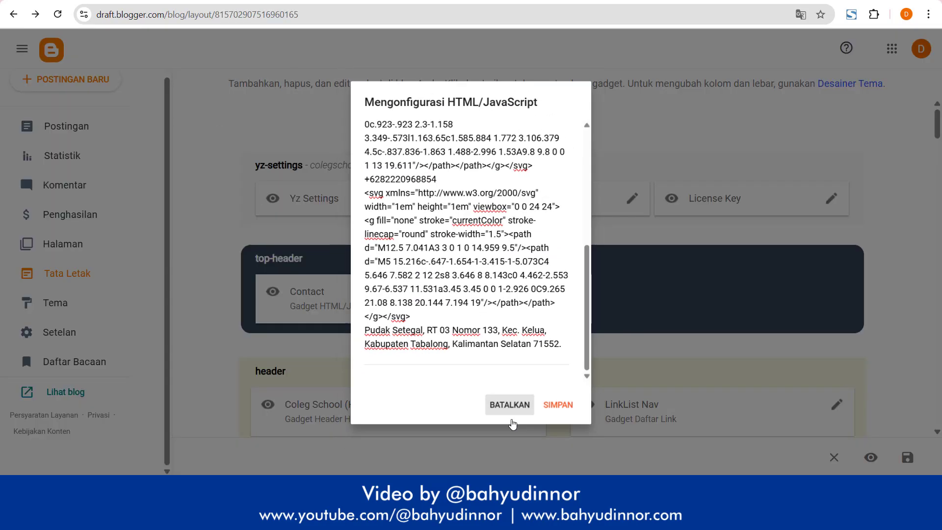
Step: Open the Medsos gadget's configuration and check its Instagram link against the social icons in the homepage's header and footer
left_click(575, 294)
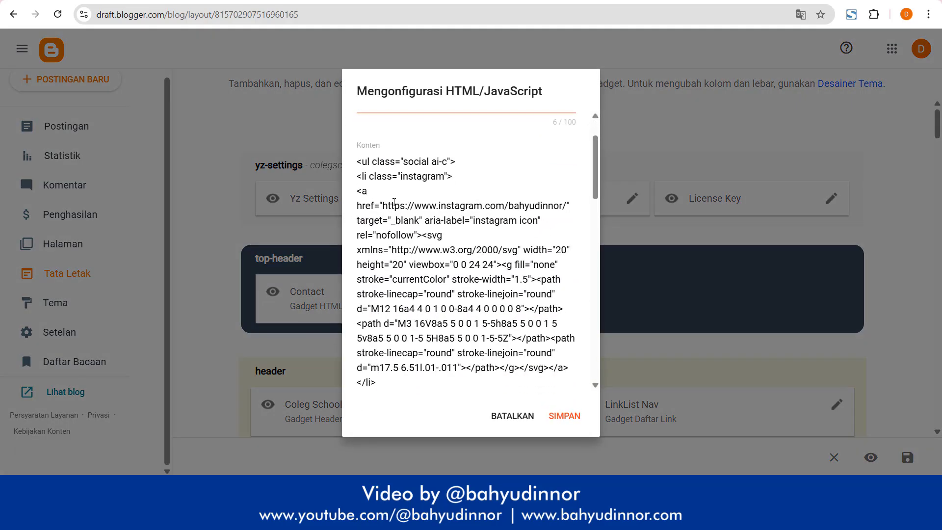
left_click_drag(383, 205, 552, 206)
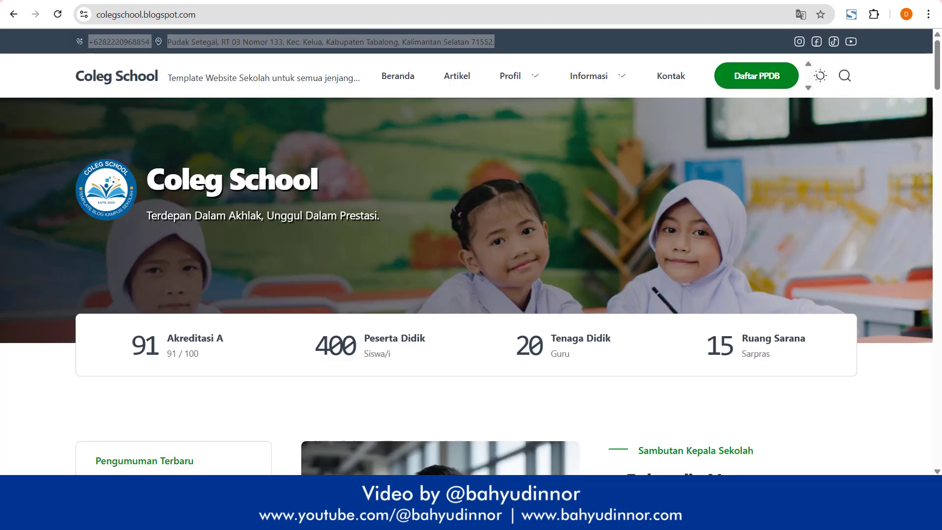
scroll(791, 280, "down", 7)
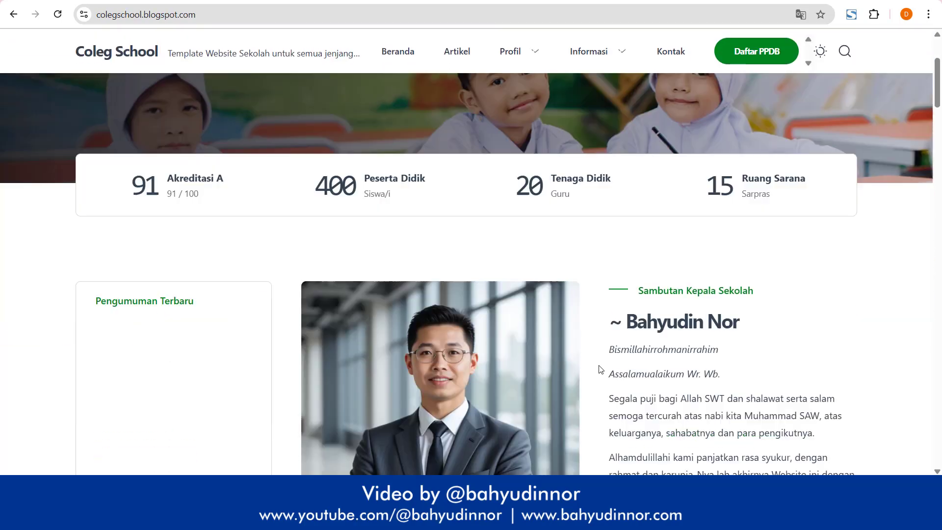
scroll(827, 429, "down", 20)
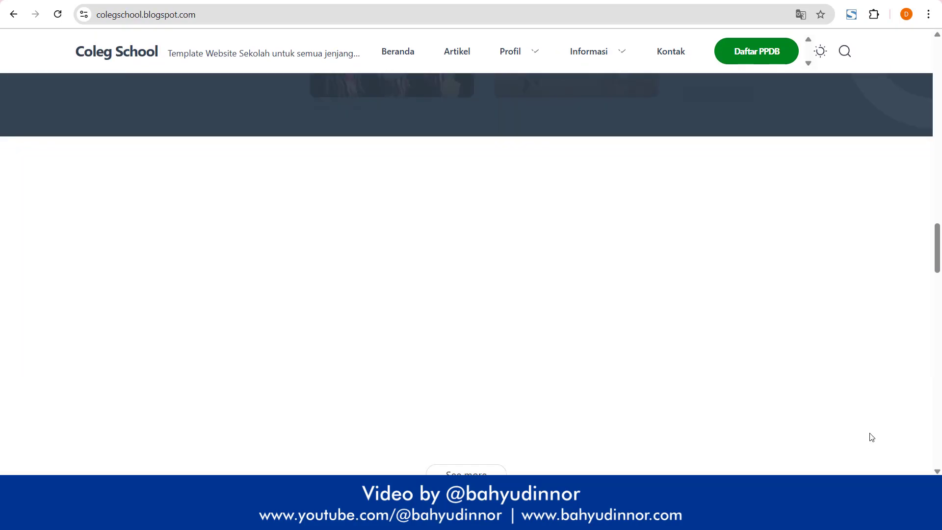
left_click_drag(941, 351, 939, 437)
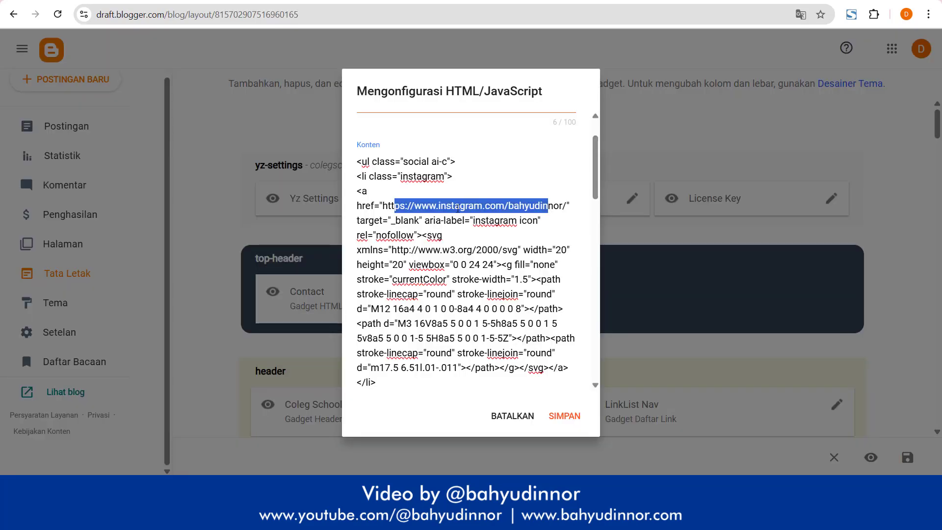
left_click(455, 207)
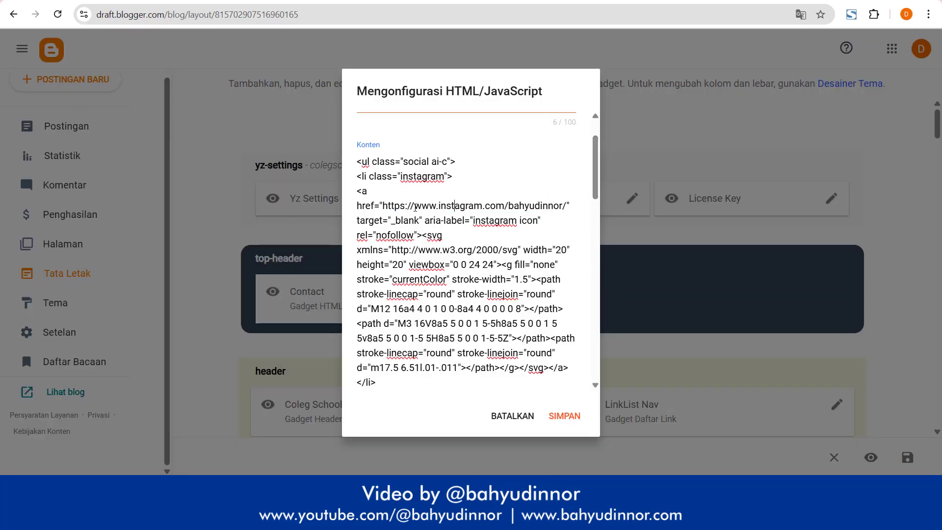
left_click_drag(387, 205, 571, 206)
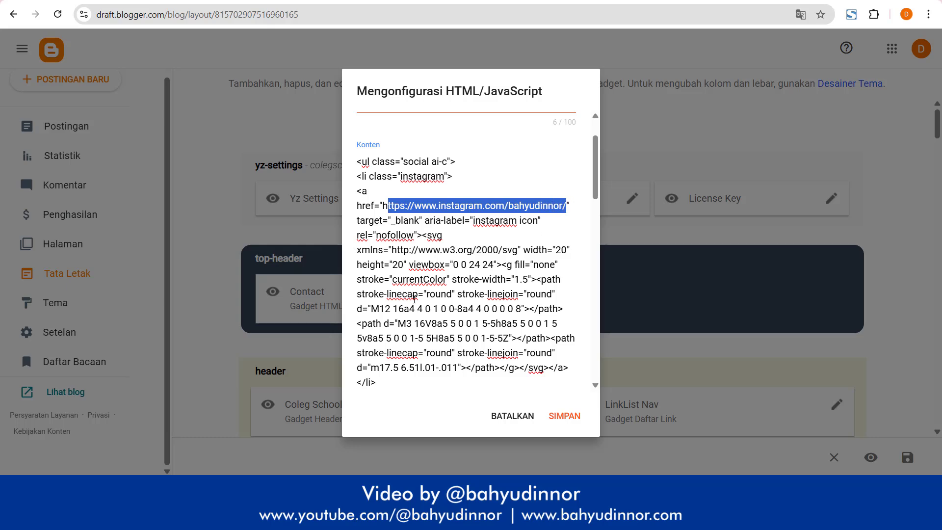
Step: Examine the Facebook and TikTok links in the Medsos content and close the gadget without saving
scroll(438, 311, "down", 3)
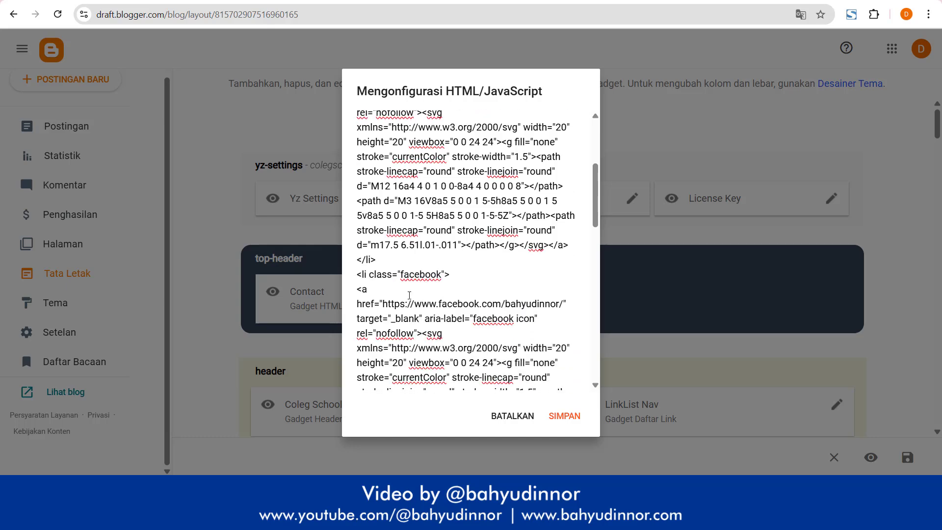
left_click_drag(421, 304, 531, 304)
scroll(452, 285, "down", 4)
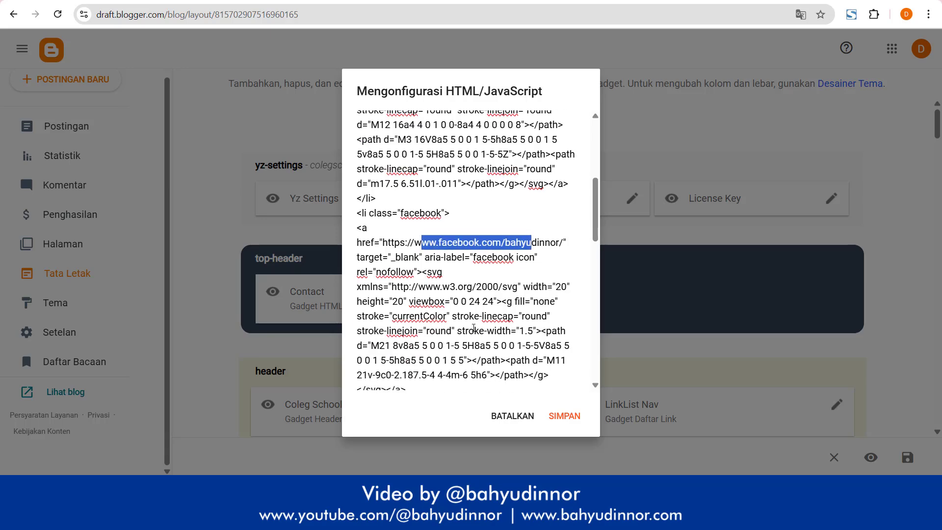
left_click(513, 416)
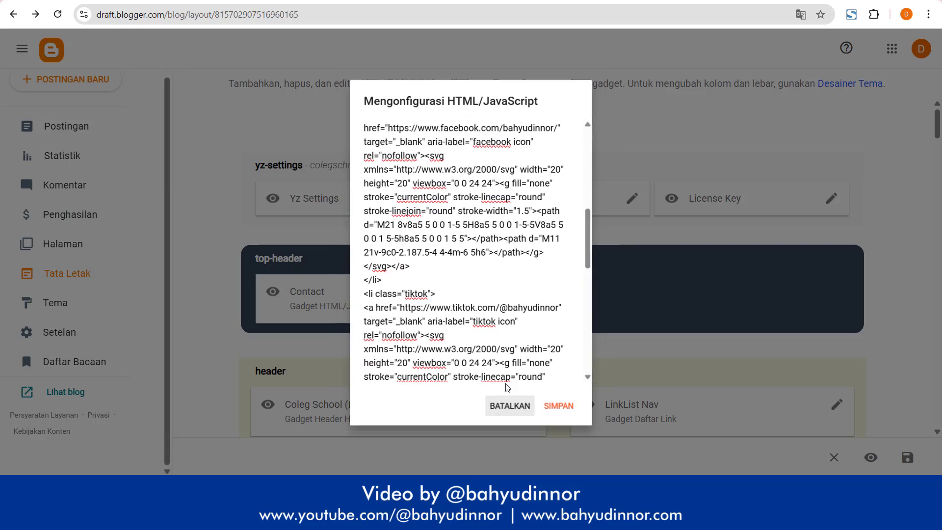
Step: Open the Coleg School (Header) gadget's configuration, compare its logo settings with the homepage, and close it without saving
scroll(515, 284, "down", 3)
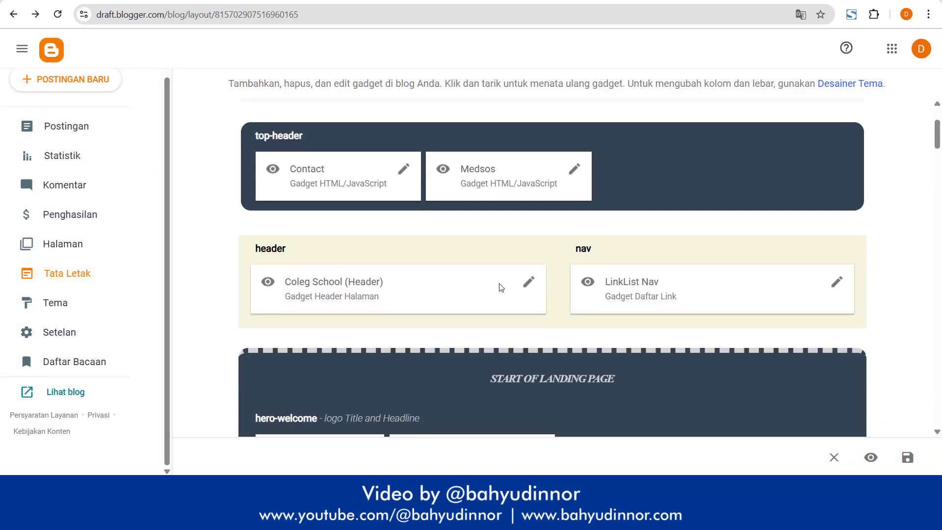
left_click(530, 282)
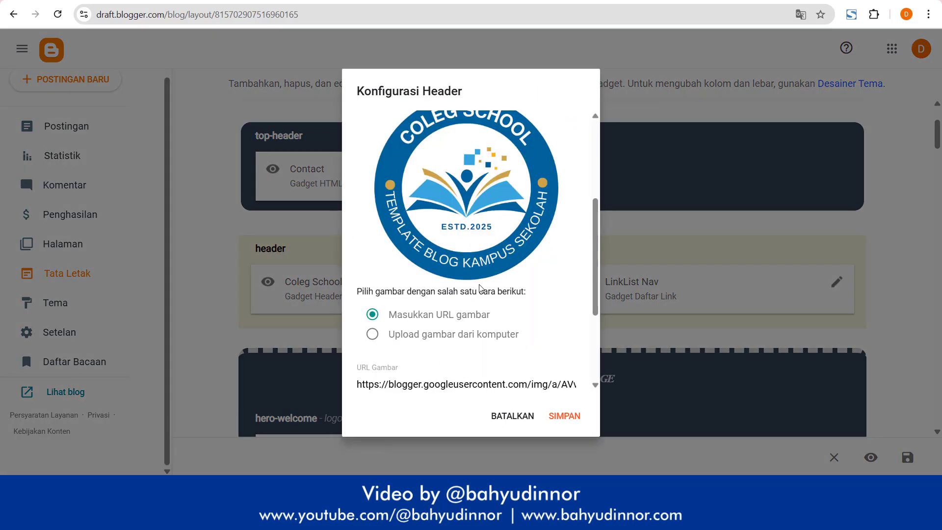
left_click_drag(368, 225, 559, 234)
triple_click(380, 168)
scroll(483, 242, "down", 4)
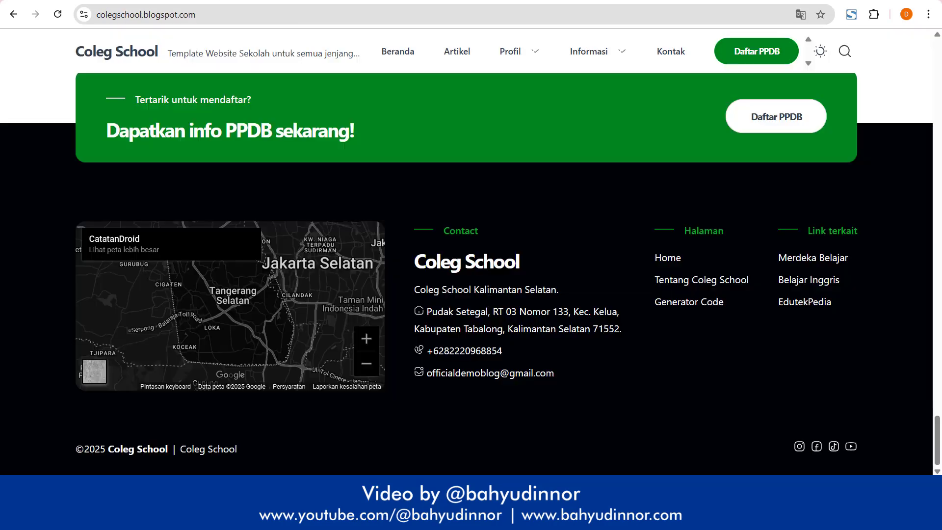
scroll(246, 204, "up", 10)
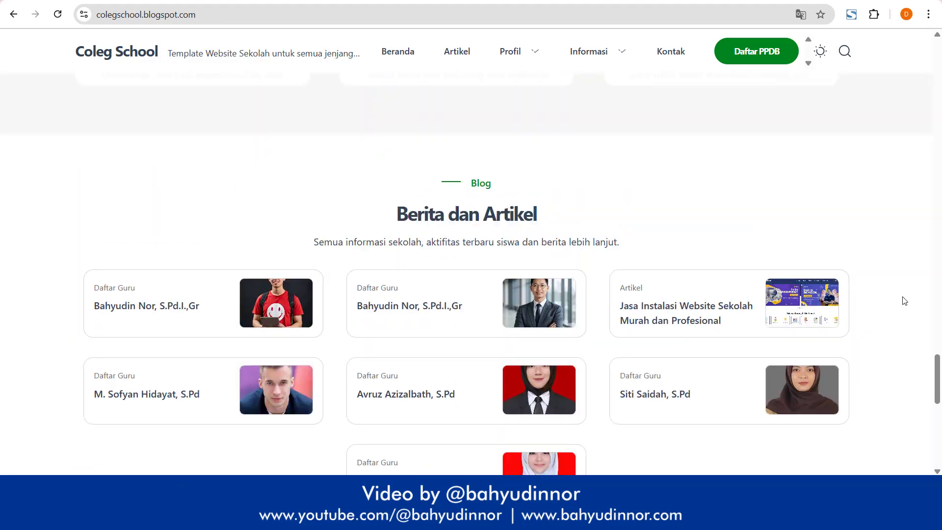
left_click_drag(938, 379, 937, 61)
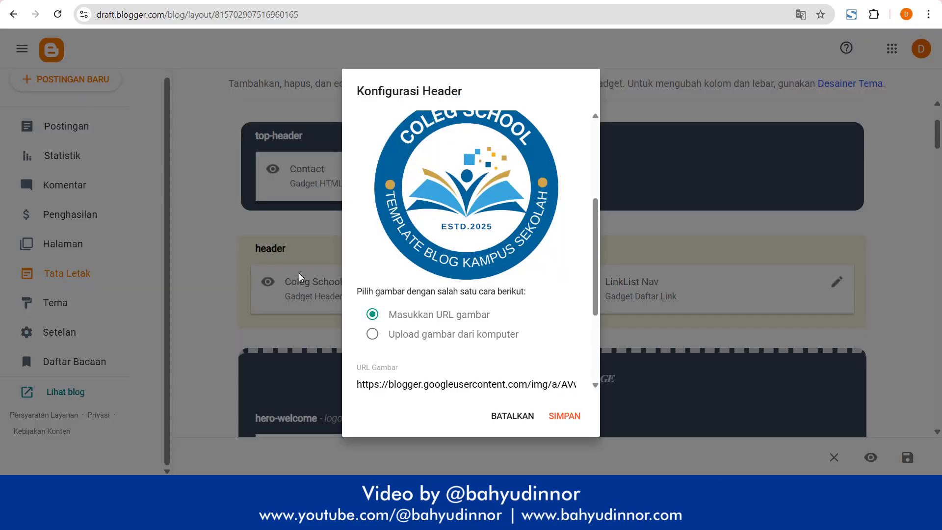
scroll(470, 386, "down", 3)
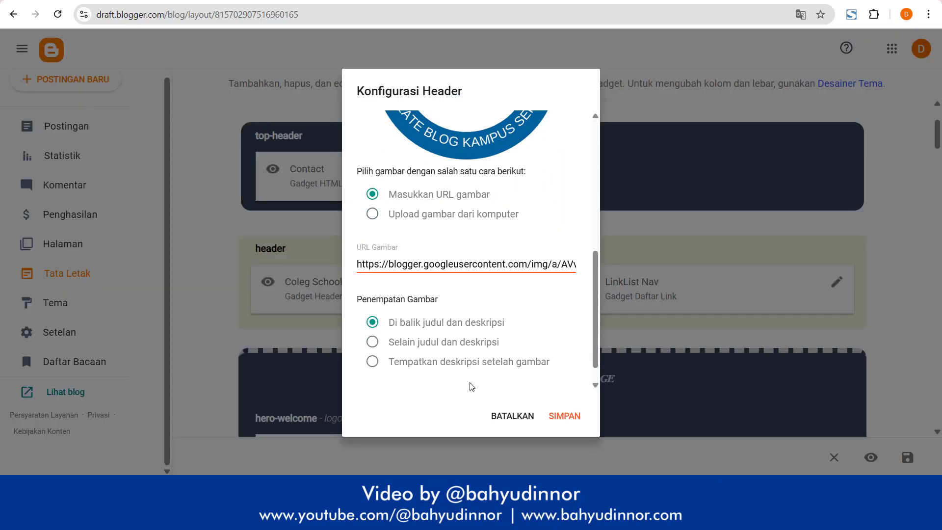
left_click(512, 416)
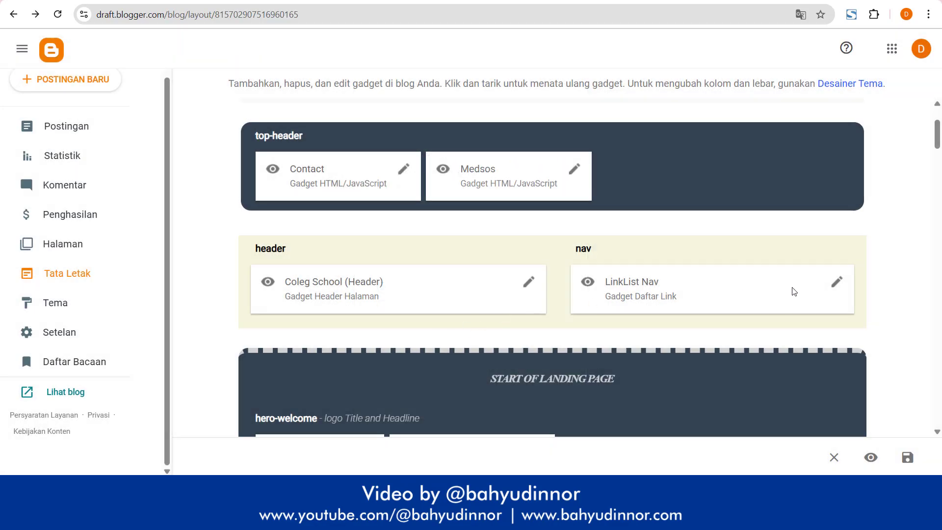
Step: Open the LinkList Nav configuration and compare its links, including the underscore prefix on _Visi Misi, with the homepage's navigation menu
left_click(836, 281)
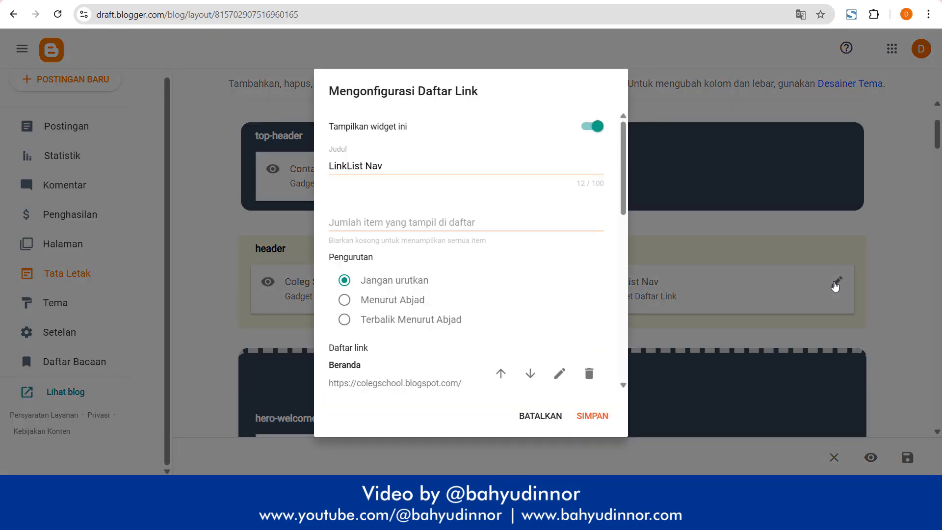
scroll(497, 326, "down", 3)
scroll(498, 326, "down", 1)
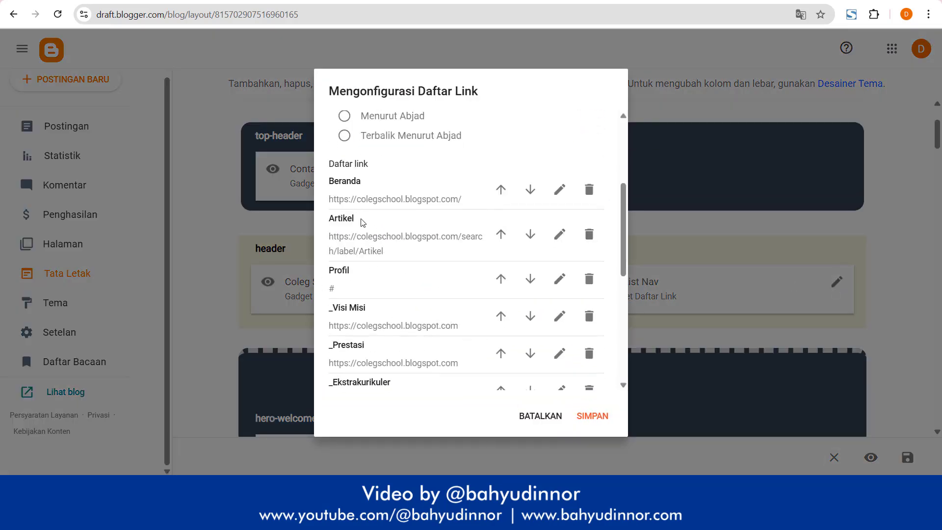
scroll(400, 341, "down", 2)
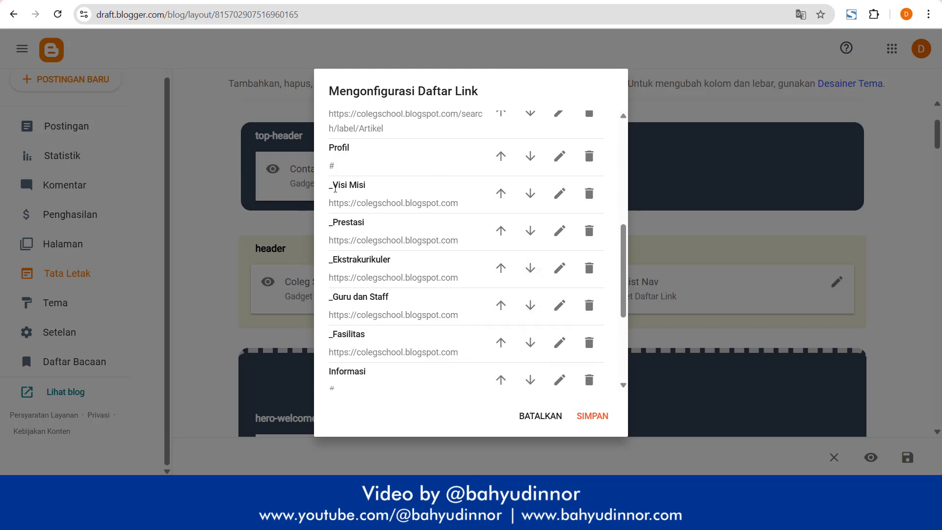
left_click_drag(334, 188, 324, 193)
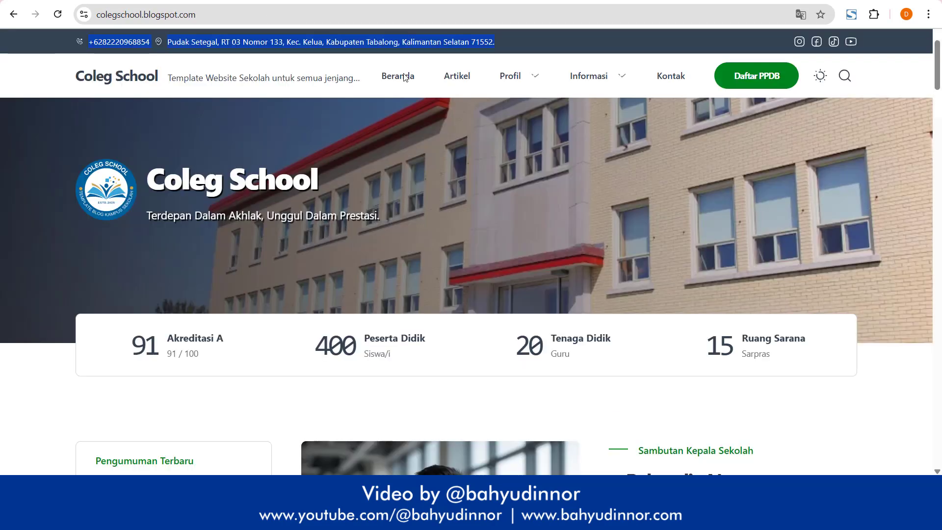
mouse_move(538, 84)
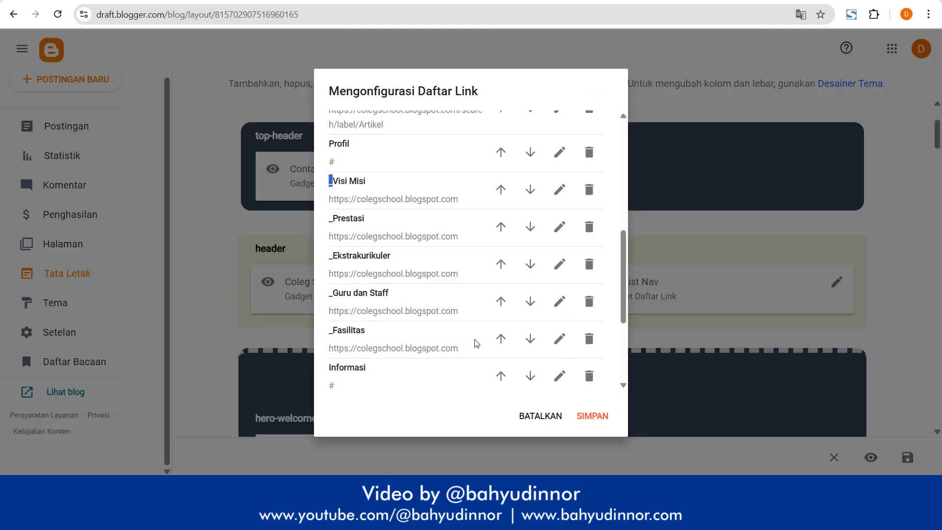
Step: Start a new item at the end of the LinkList Nav links and enter Fasilitas as its site name
scroll(441, 343, "down", 3)
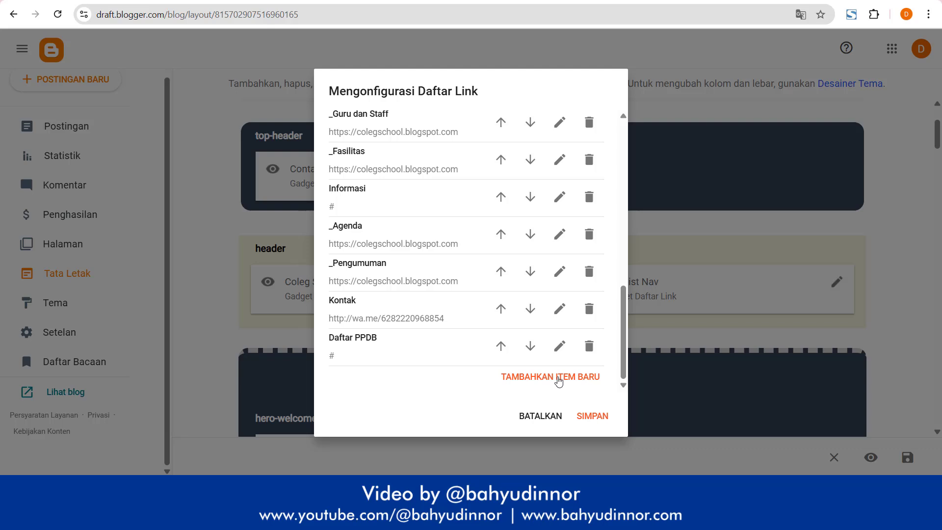
left_click(558, 381)
scroll(448, 332, "down", 5)
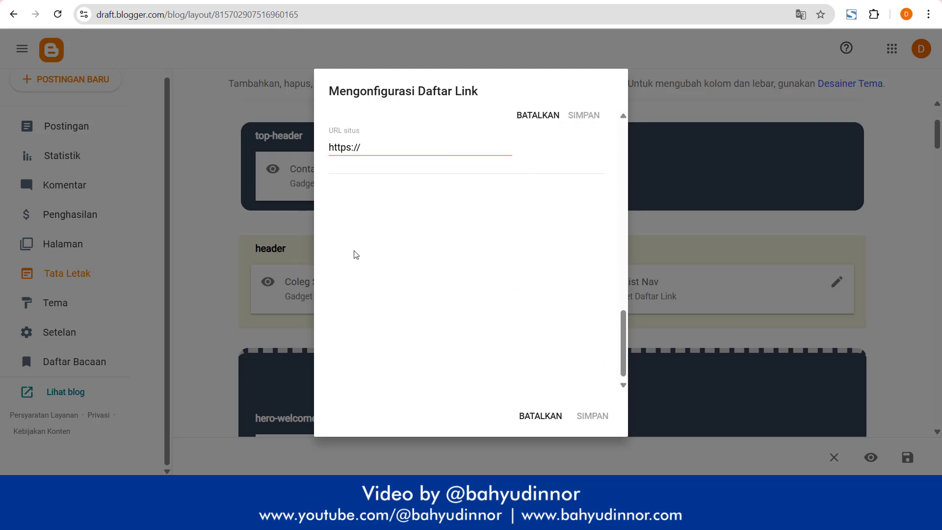
scroll(353, 254, "up", 2)
left_click(346, 212)
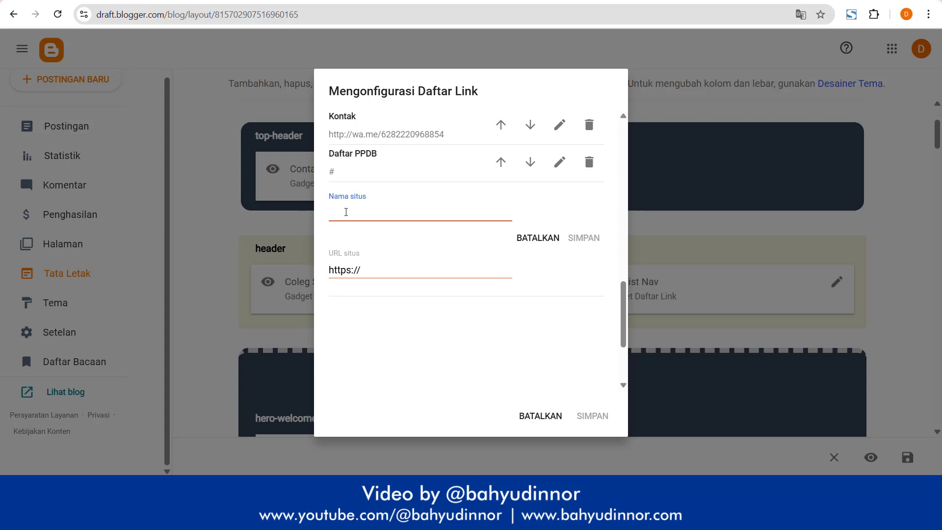
type("Fasilitas")
scroll(398, 234, "up", 4)
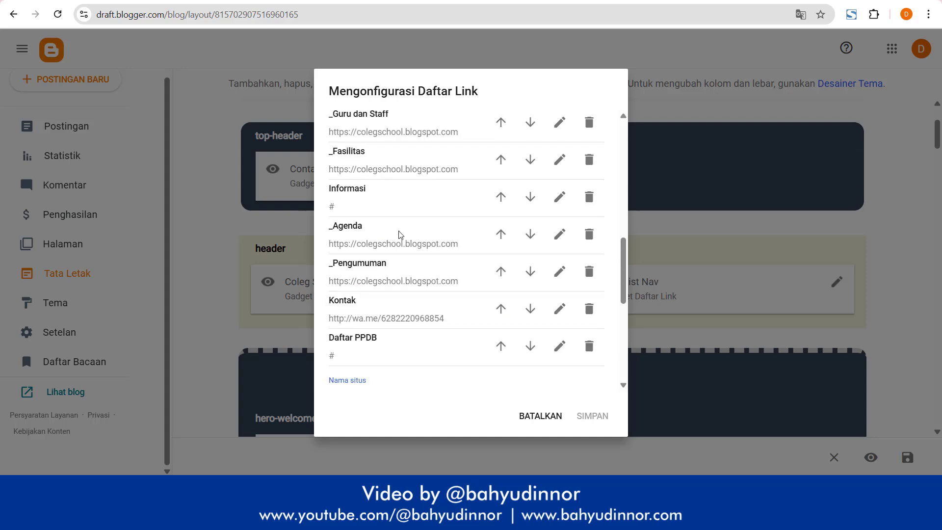
scroll(374, 168, "down", 4)
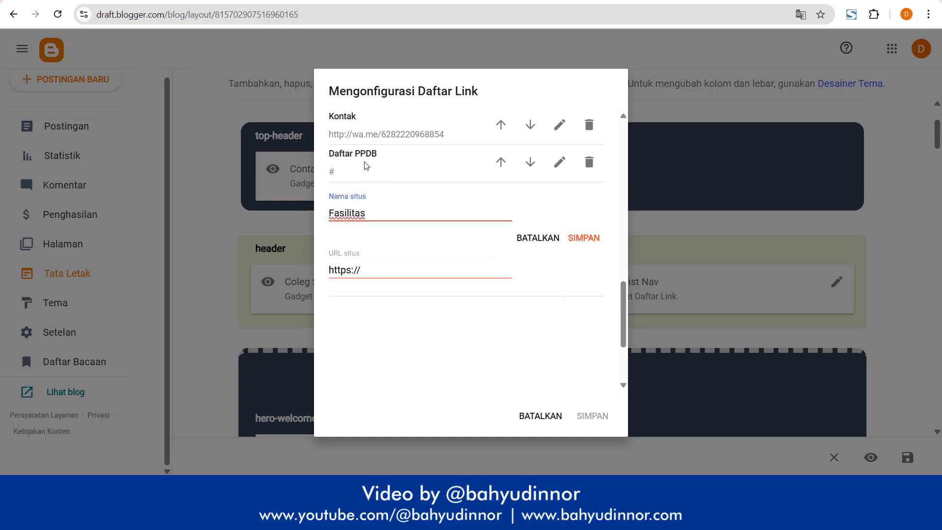
Step: Prefix the new item's name with an underscore to make it _Fasilitas, and discard it by closing the link list without saving
scroll(366, 166, "up", 1)
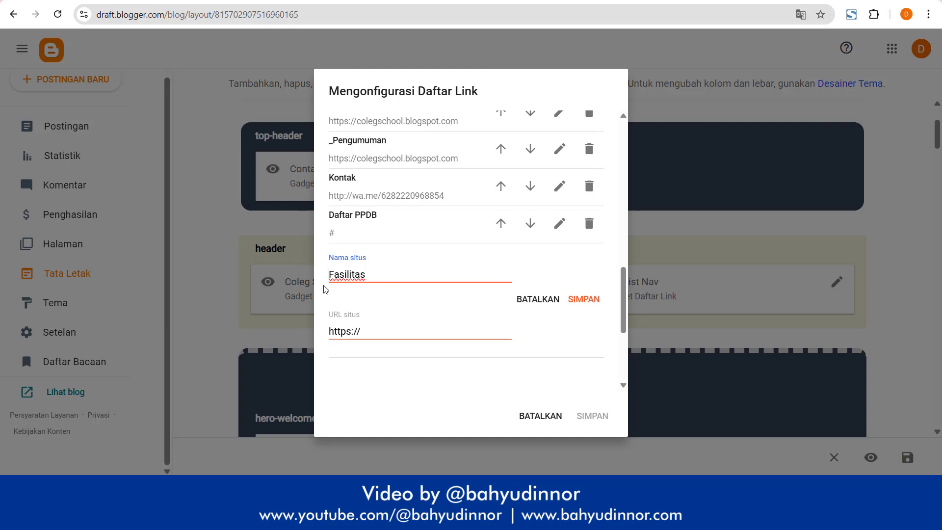
type("_")
left_click_drag(389, 331, 273, 336)
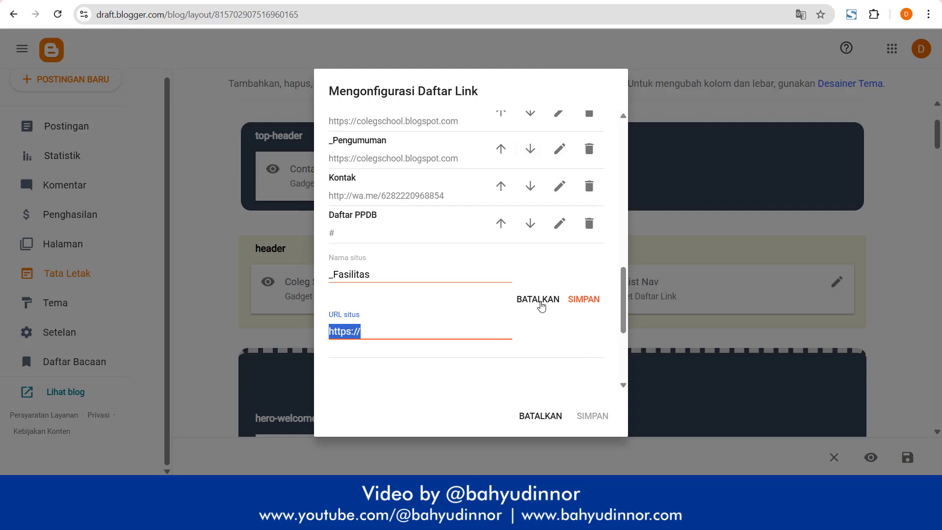
left_click(539, 300)
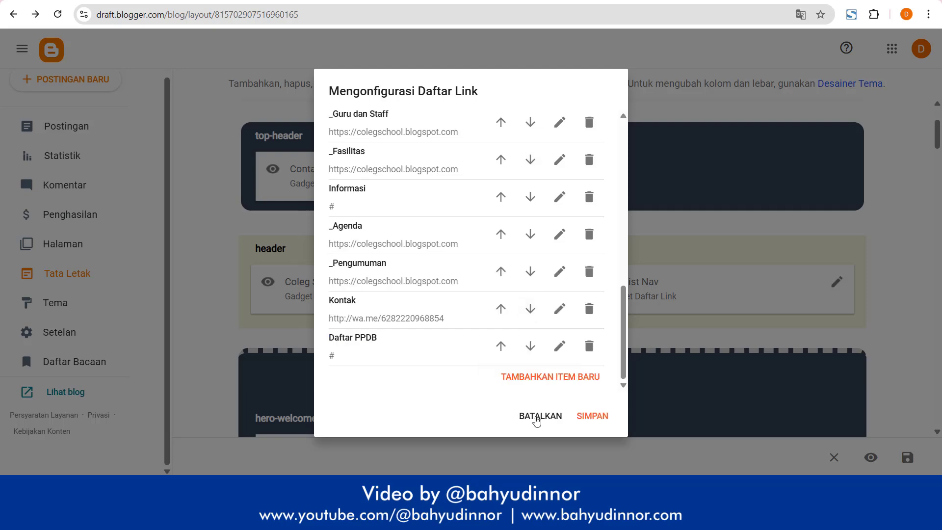
left_click(529, 417)
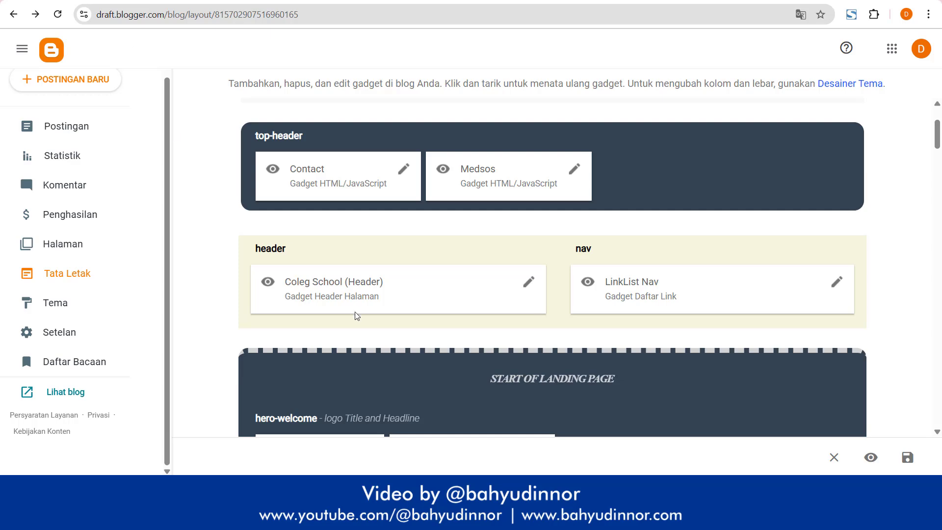
Step: Open the Gambar gadget's configuration in hero-welcome, examine its logo and image source settings, and close it without saving
scroll(357, 309, "down", 3)
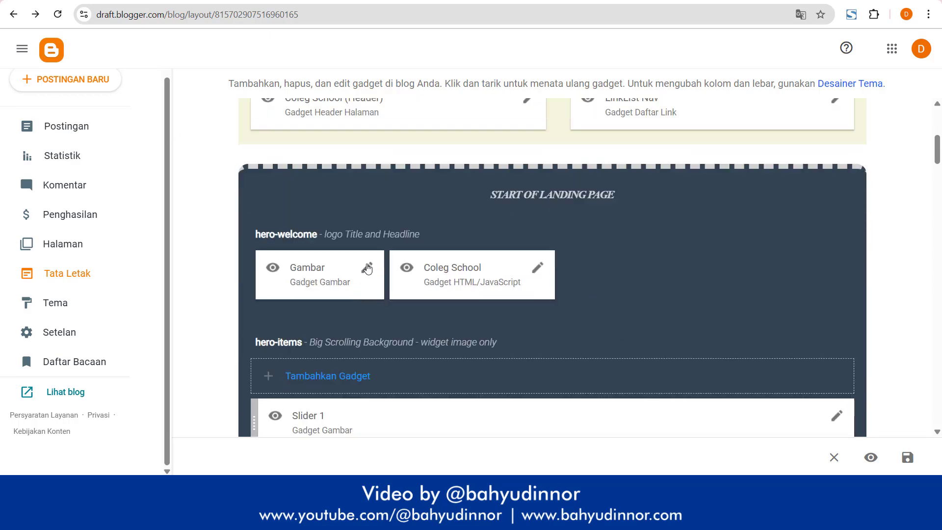
left_click(368, 268)
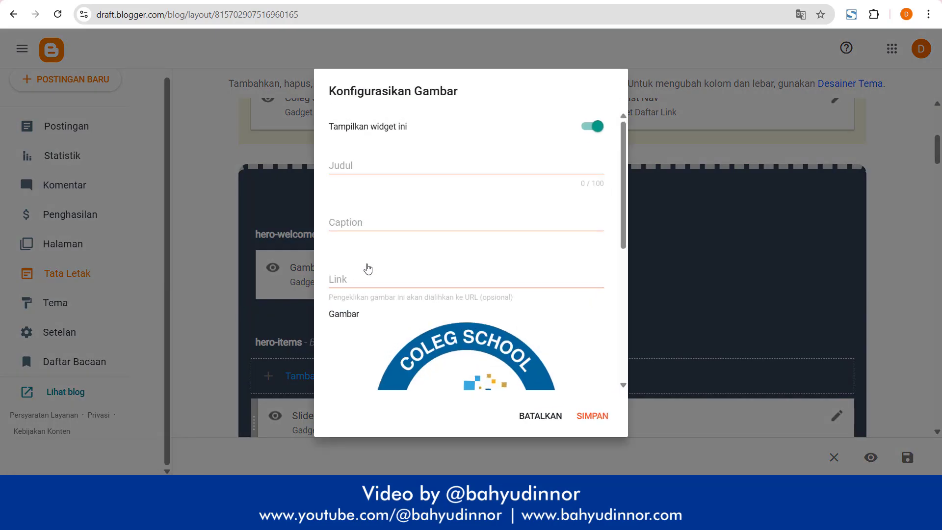
scroll(366, 267, "down", 5)
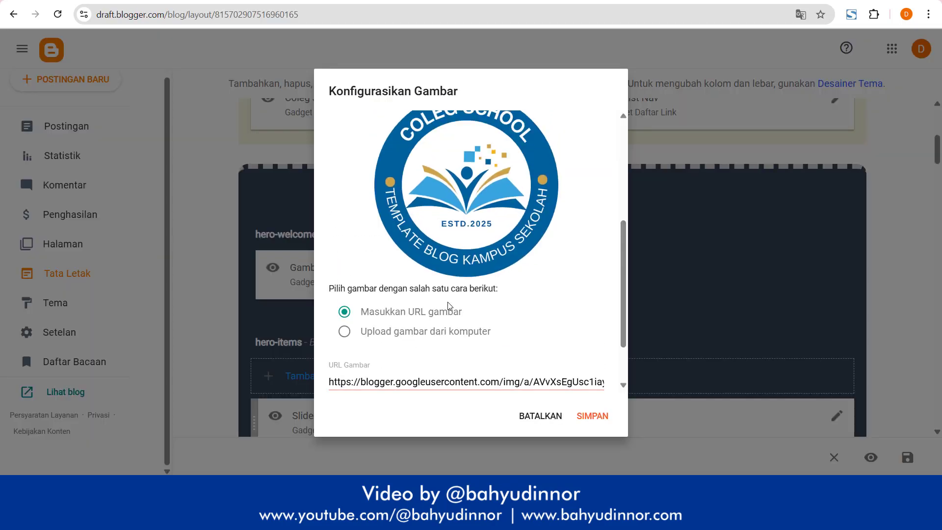
scroll(466, 319, "up", 5)
scroll(466, 319, "down", 5)
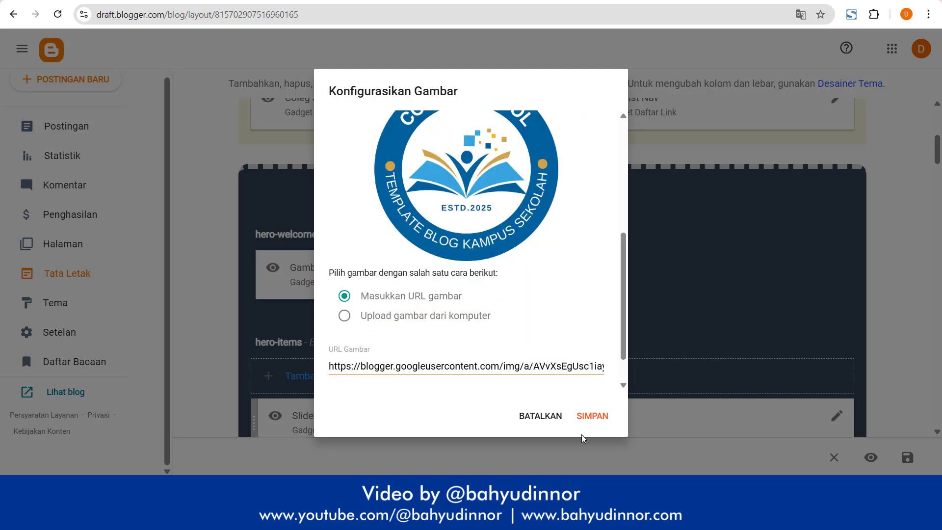
left_click(541, 416)
Step: Open the hero-welcome Coleg School gadget, compare its content text with the tagline in the homepage's hero, and close it without saving
left_click(538, 269)
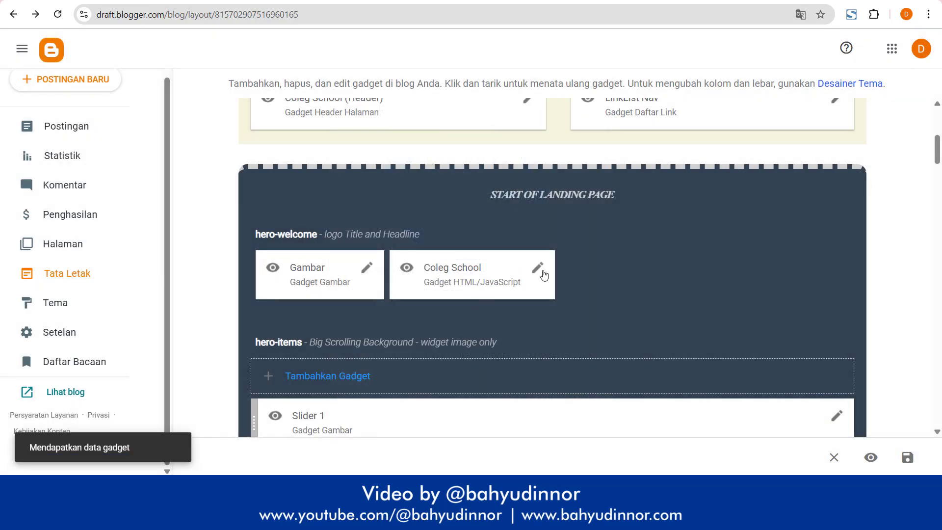
left_click_drag(376, 297, 599, 302)
left_click_drag(666, 298, 937, 320)
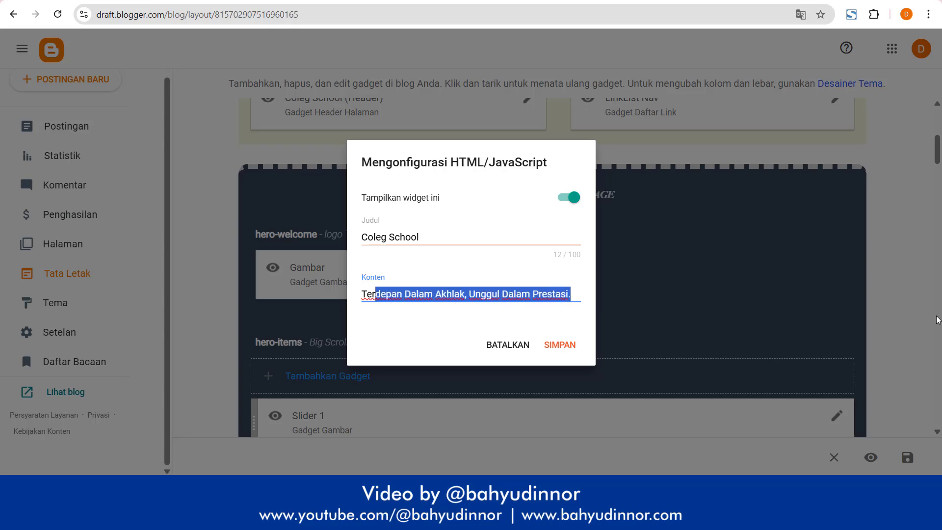
left_click(555, 294)
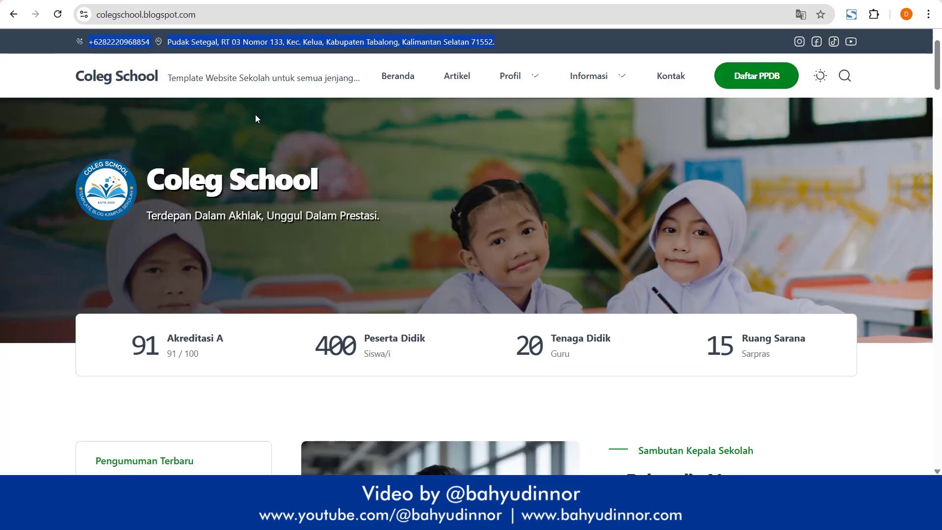
left_click_drag(146, 216, 449, 214)
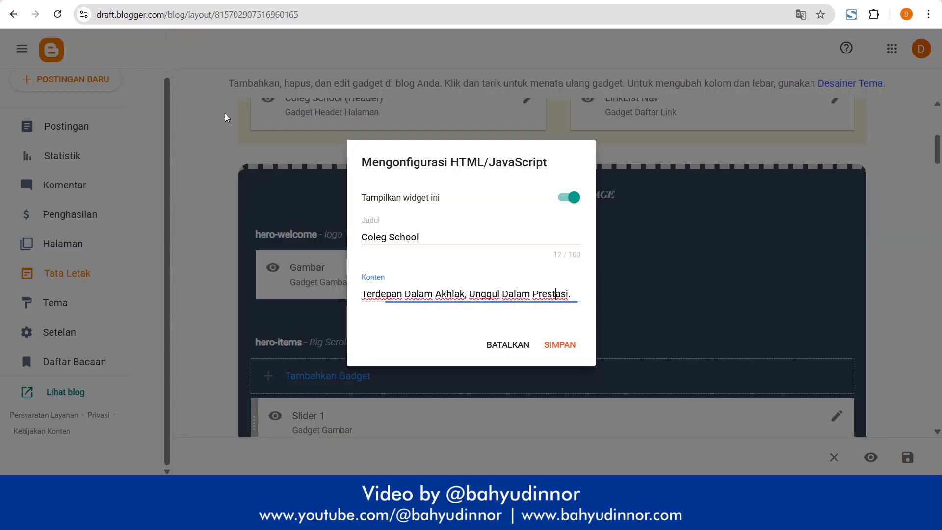
left_click(506, 346)
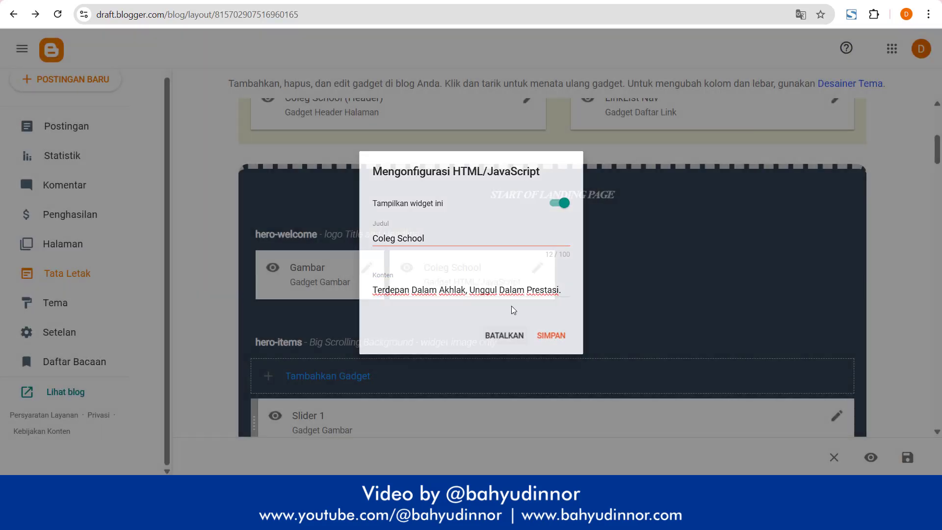
Step: Compare the hero-items slider gadgets with the rotating background images in the homepage's hero section
scroll(511, 332, "down", 4)
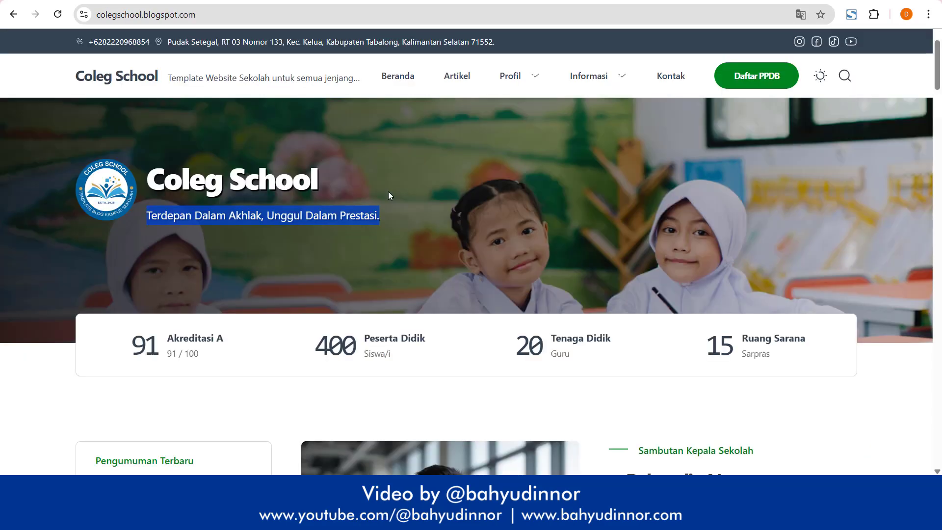
left_click(680, 277)
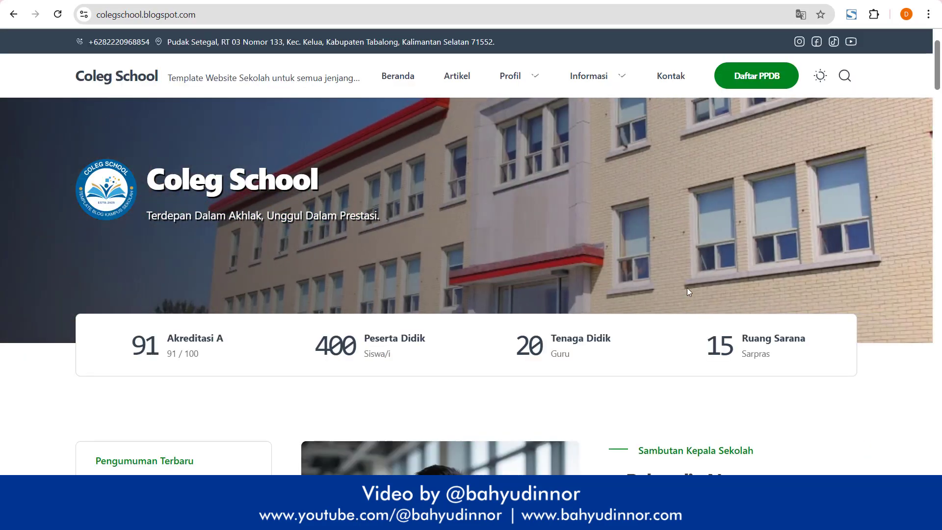
key("alt+Left")
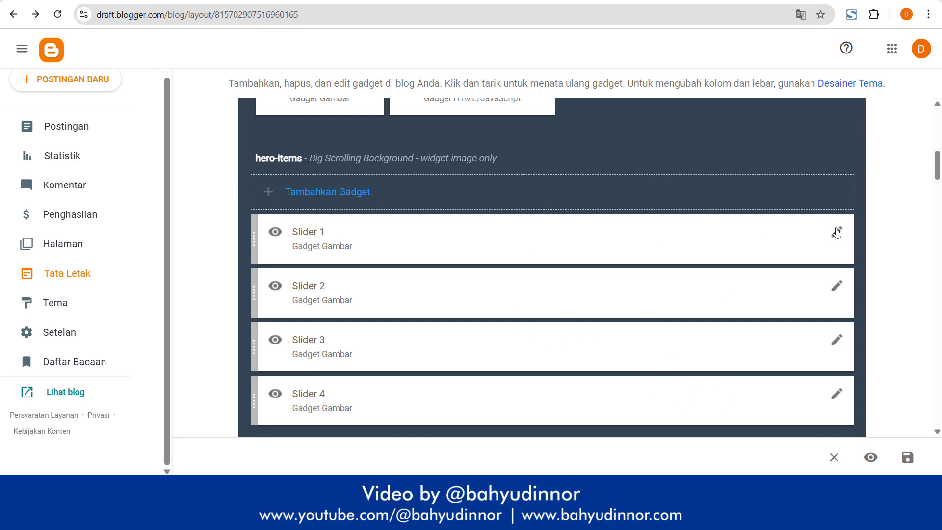
Step: Try adding a Gambar gadget to hero-items with the image source Upload gambar dari komputer, and cancel without saving
left_click(351, 193)
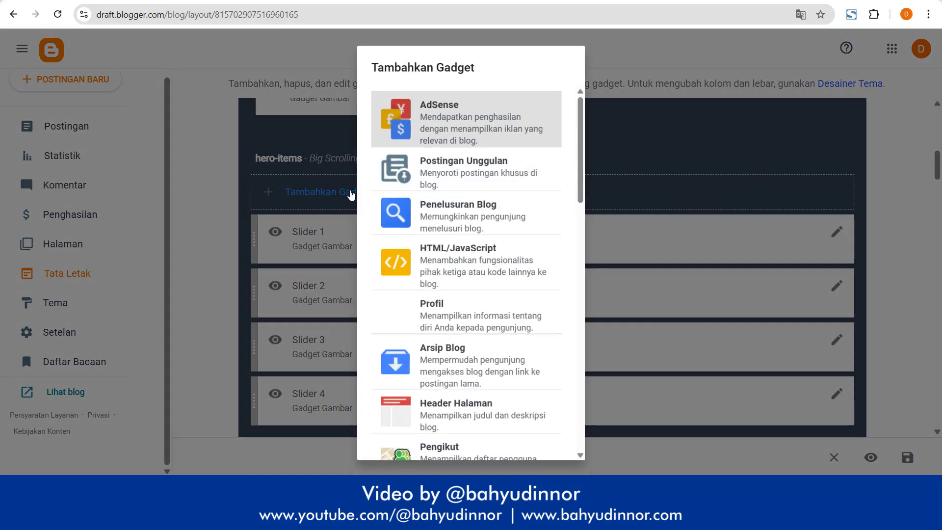
scroll(446, 343, "down", 5)
left_click(434, 328)
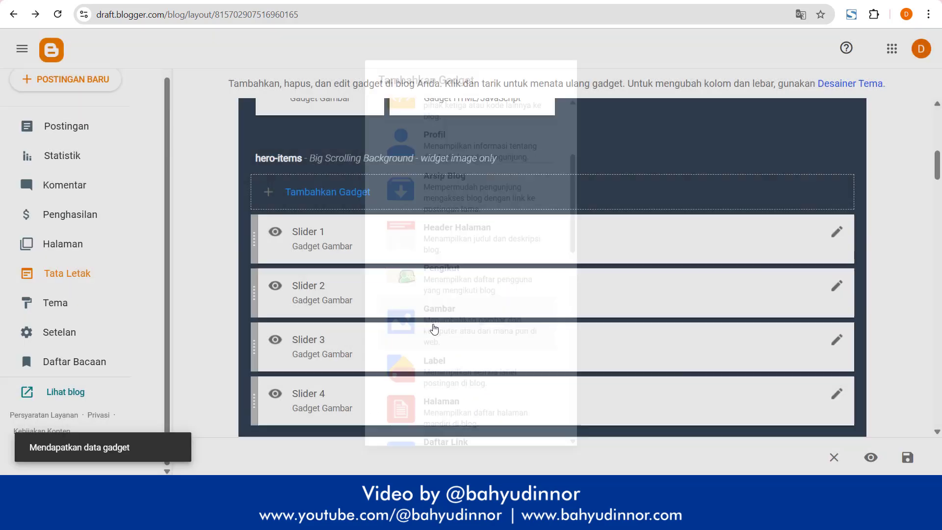
left_click(368, 169)
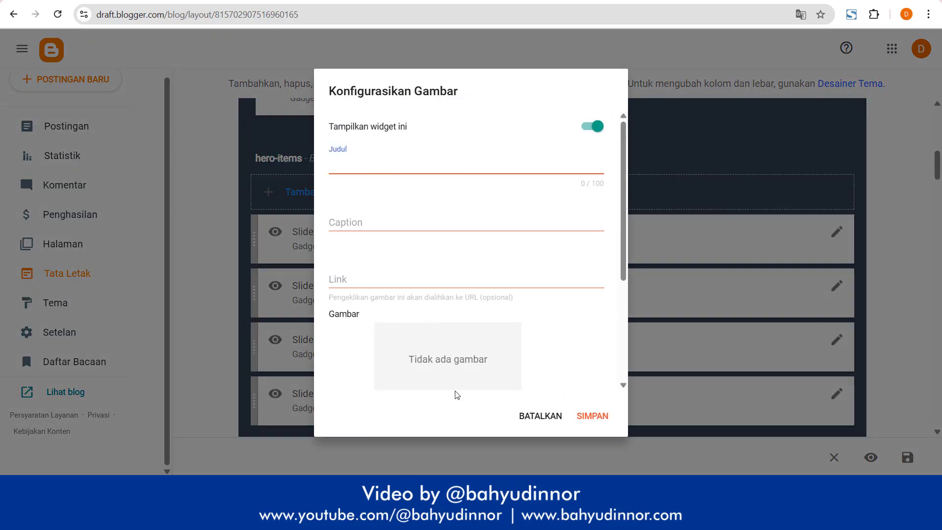
scroll(456, 395, "down", 3)
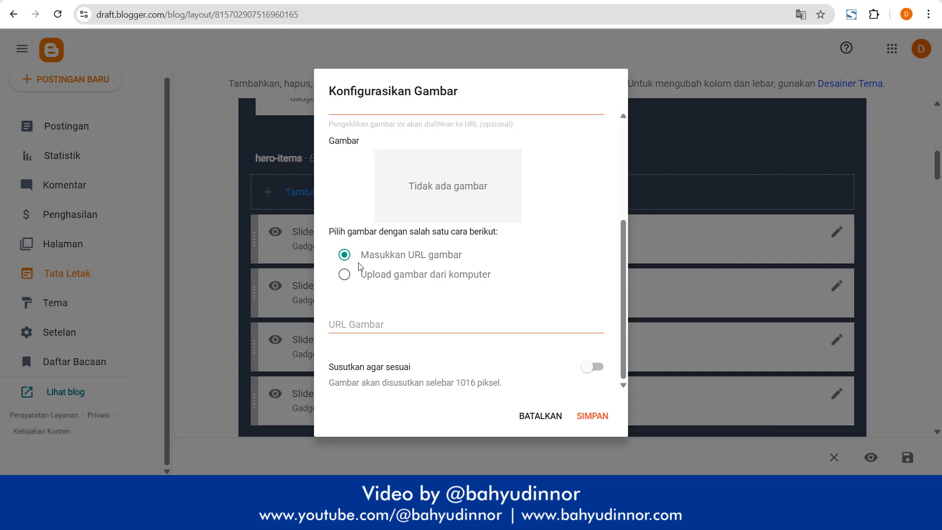
left_click_drag(386, 257, 487, 264)
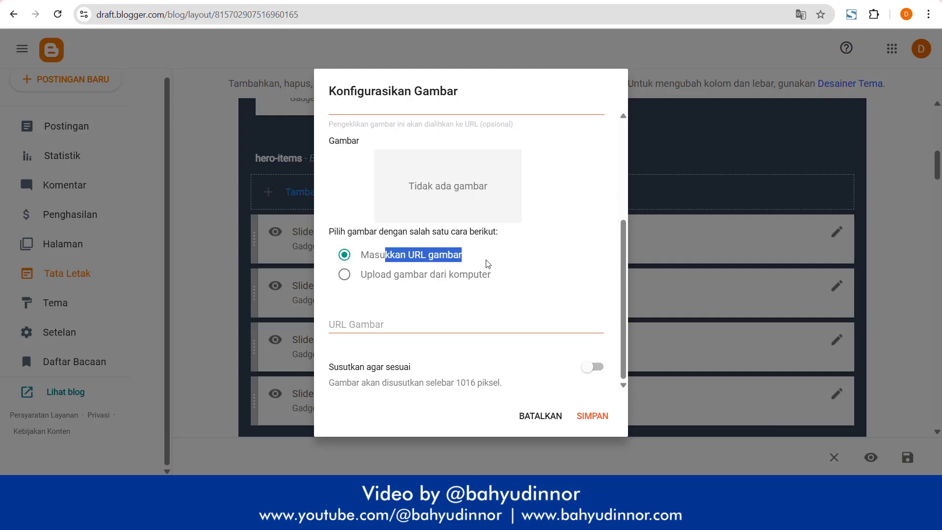
left_click(346, 272)
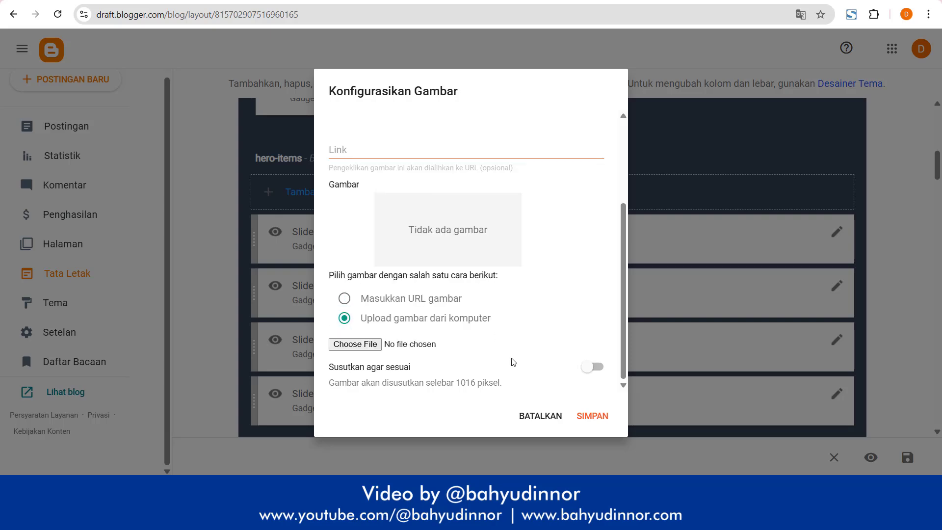
left_click(554, 420)
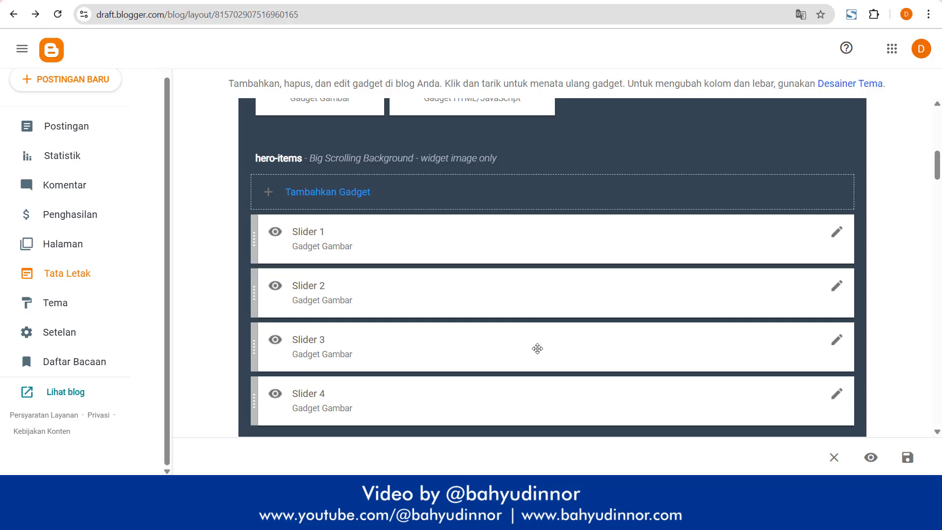
Step: Open the hero-stats HTML/JavaScript gadget and compare it with the statistics bar below the homepage's hero section
scroll(536, 347, "down", 5)
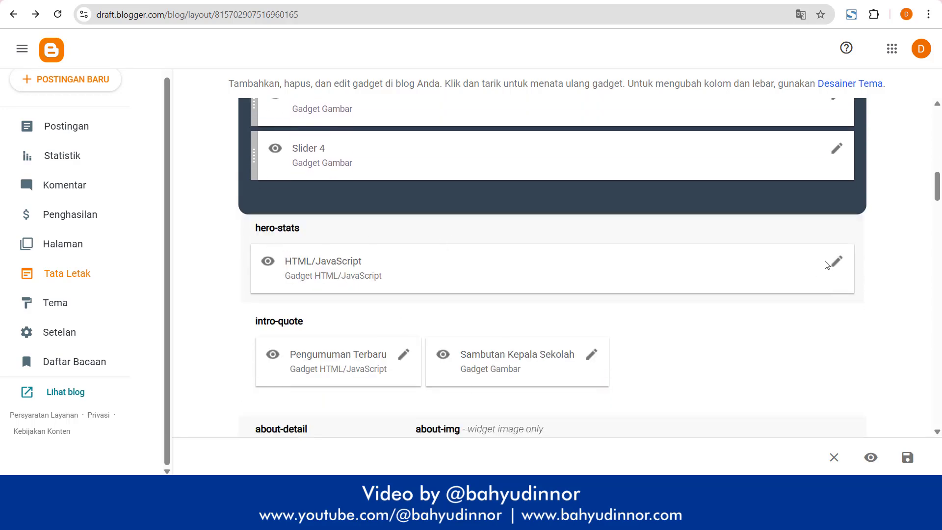
left_click(835, 261)
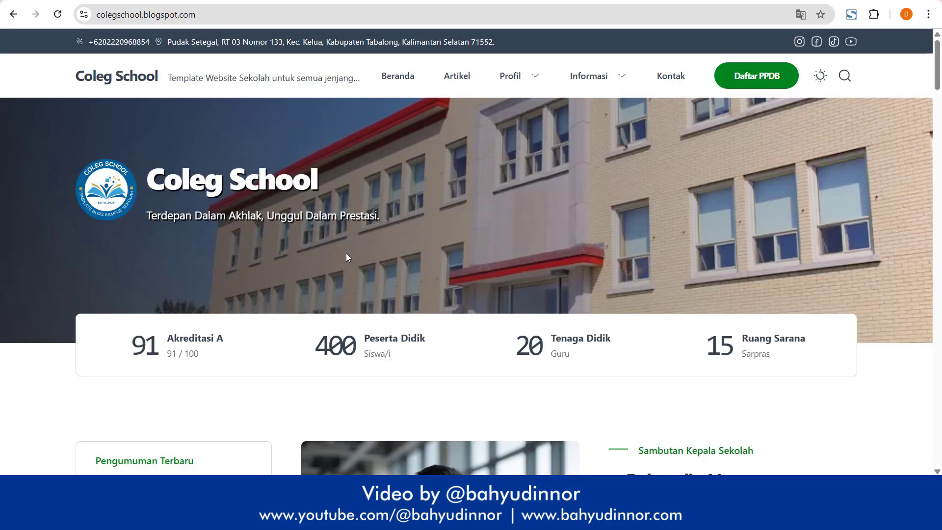
scroll(162, 233, "down", 3)
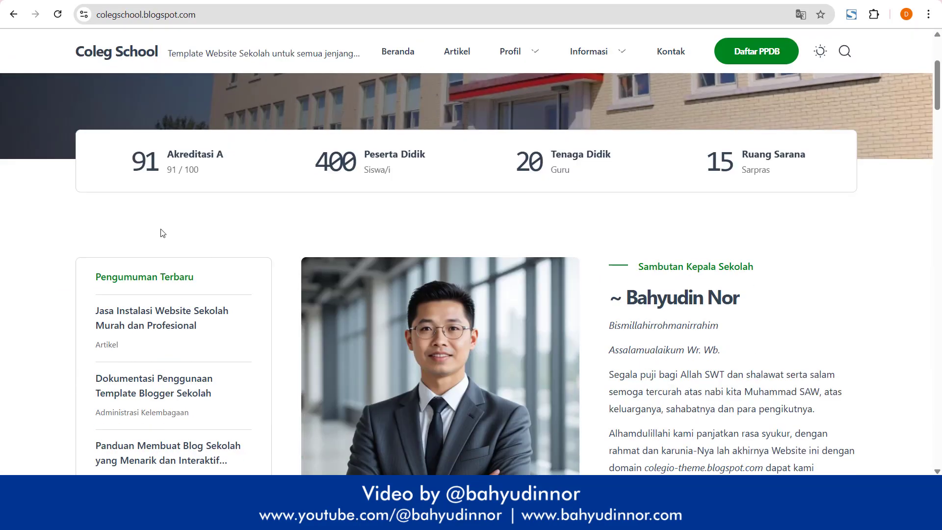
scroll(162, 233, "up", 1)
left_click_drag(174, 215, 807, 225)
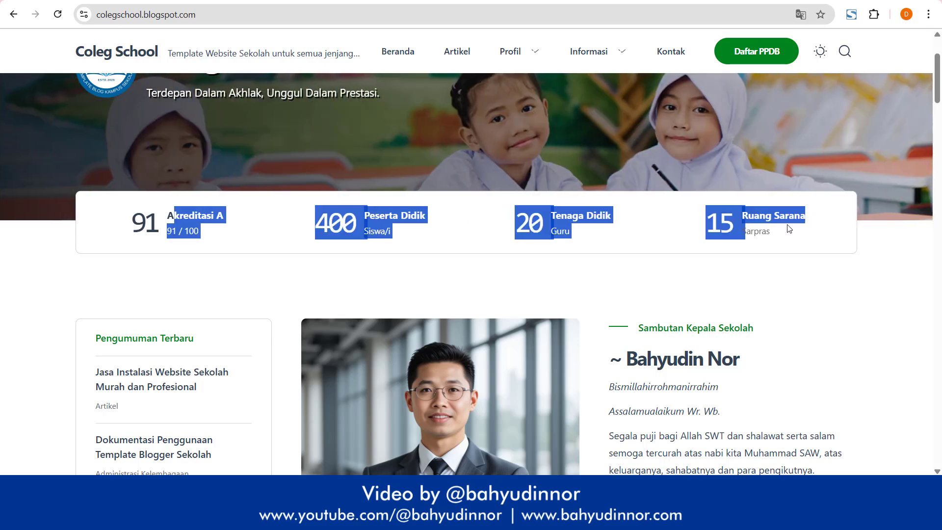
left_click(787, 232)
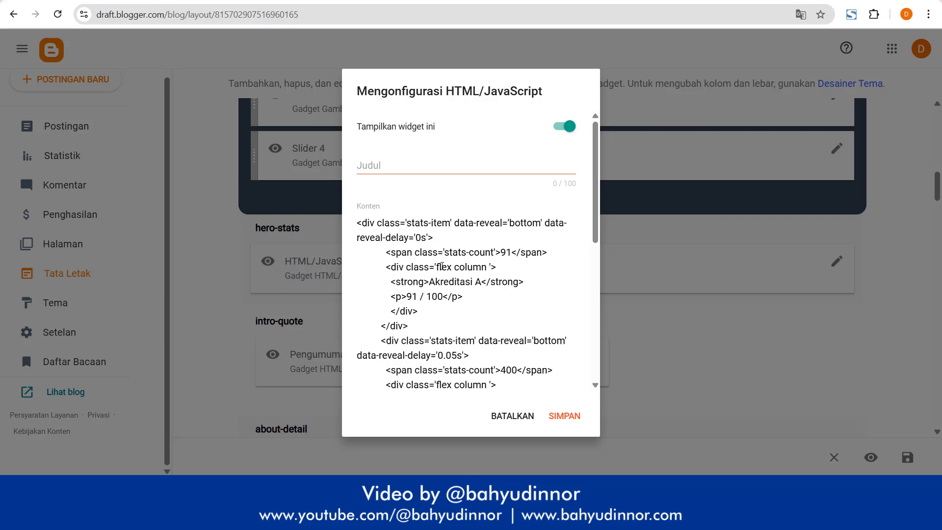
Step: Examine the stats-item entries in the hero-stats gadget's content, from Akreditasi A to Ruang Sarana, and close it without saving
scroll(476, 310, "down", 3)
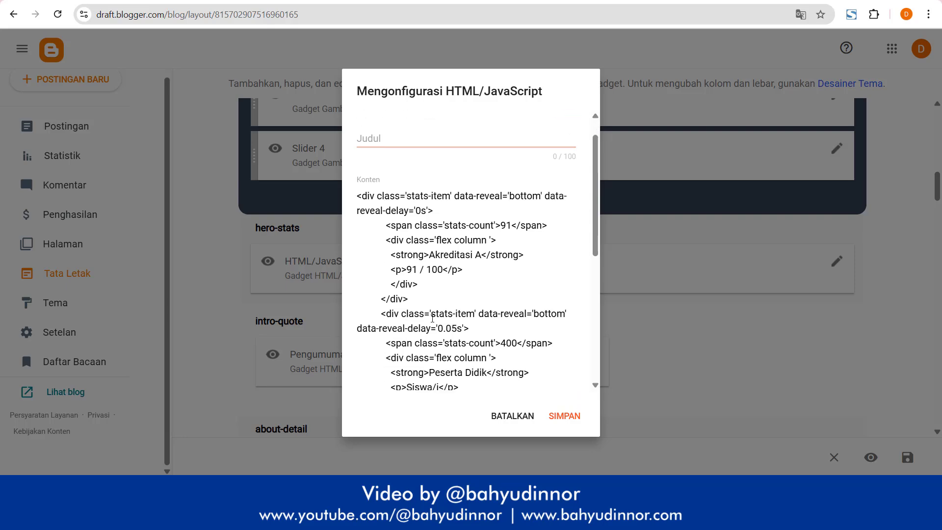
scroll(477, 310, "up", 1)
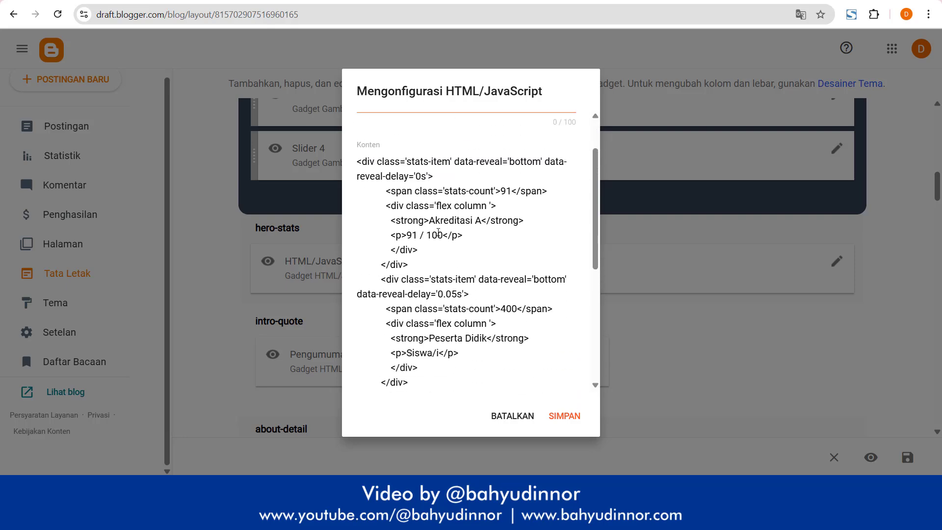
left_click_drag(411, 236, 444, 236)
scroll(462, 290, "down", 4)
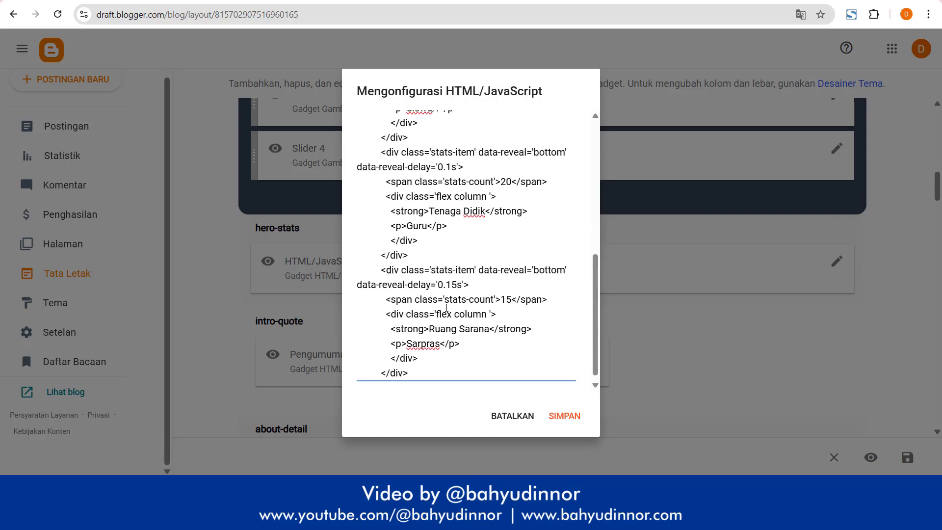
scroll(446, 308, "down", 1)
left_click_drag(435, 321, 496, 327)
left_click(508, 417)
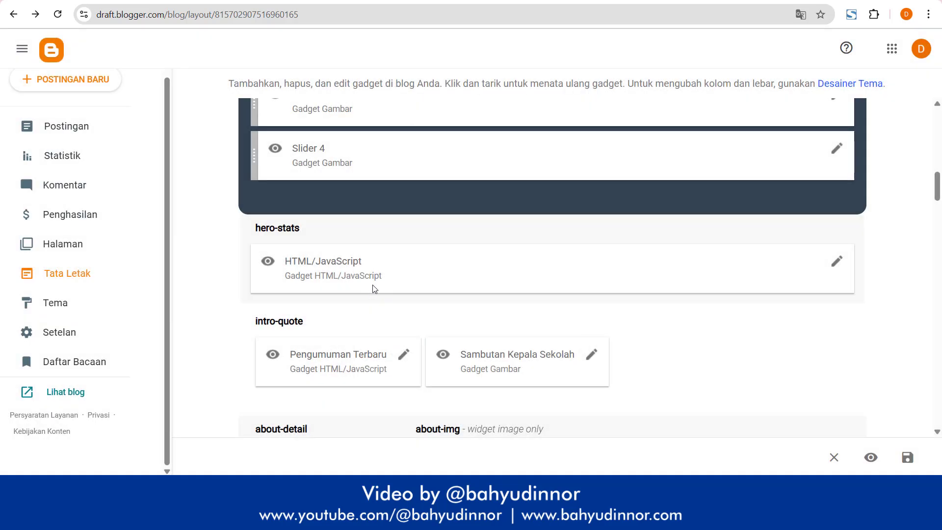
Step: Compare the intro-quote Pengumuman Terbaru gadget with the homepage's announcement list, and select the data-label value in its content
scroll(374, 289, "down", 1)
scroll(383, 290, "down", 1)
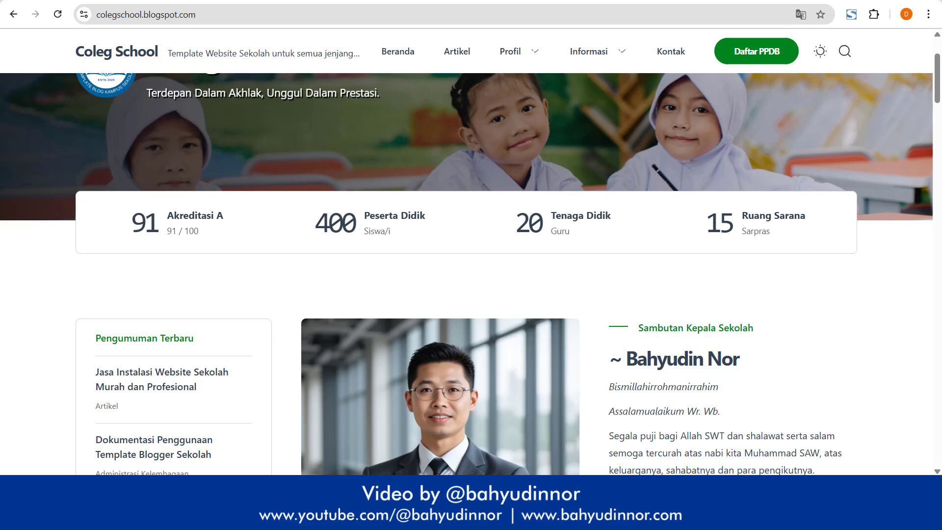
scroll(260, 263, "down", 1)
scroll(260, 264, "down", 3)
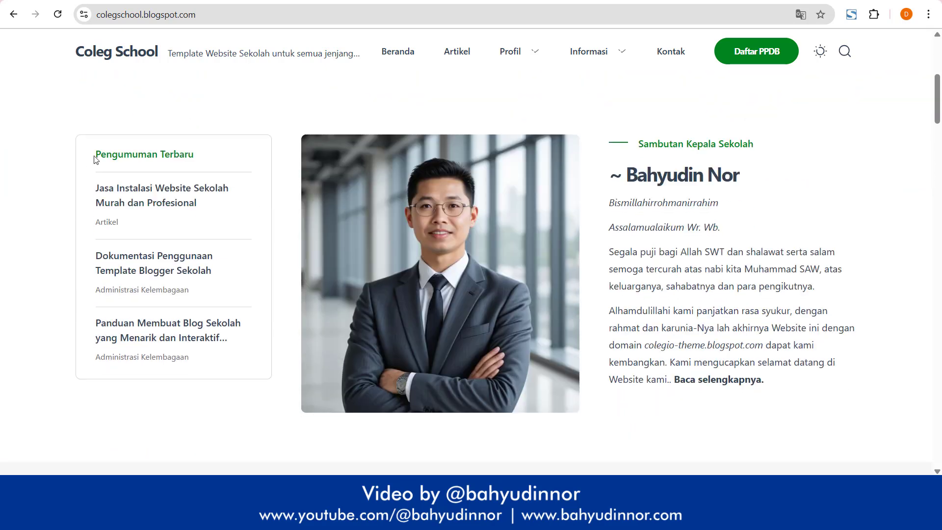
left_click_drag(94, 159, 226, 151)
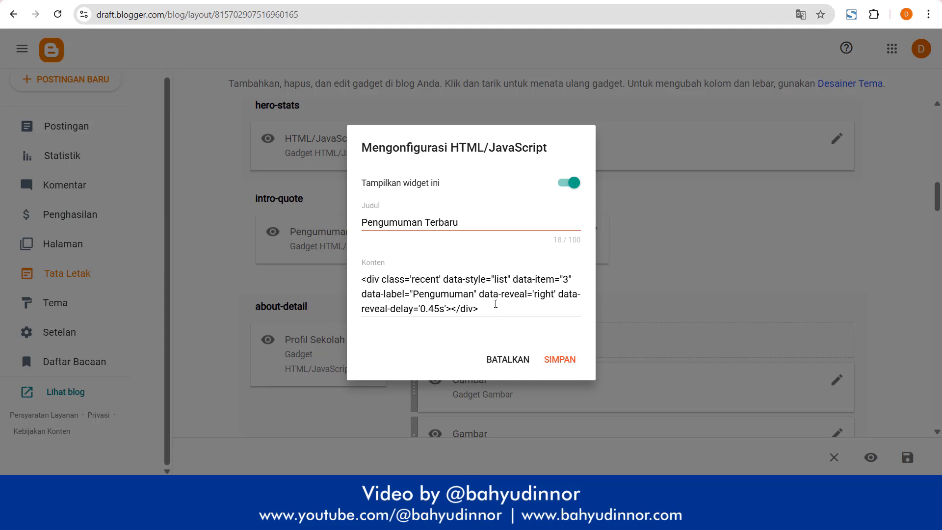
double_click(443, 294)
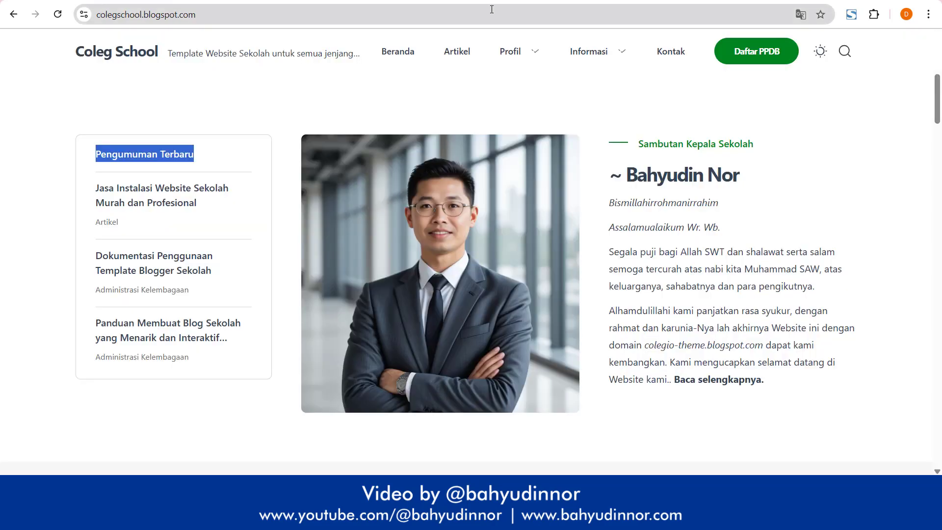
Step: Open Blogger's post list in a new browser tab and look through the blog's available post labels
key("ctrl+t")
type("blog")
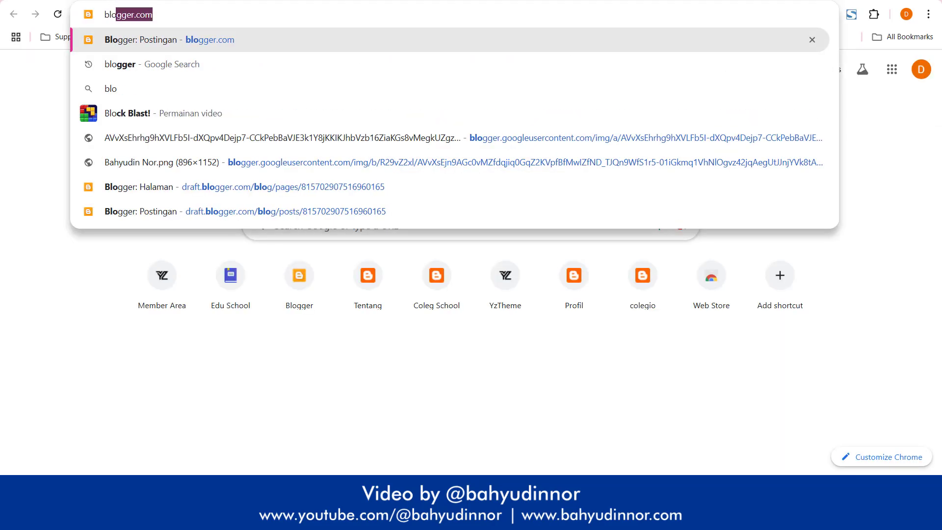
key("Return")
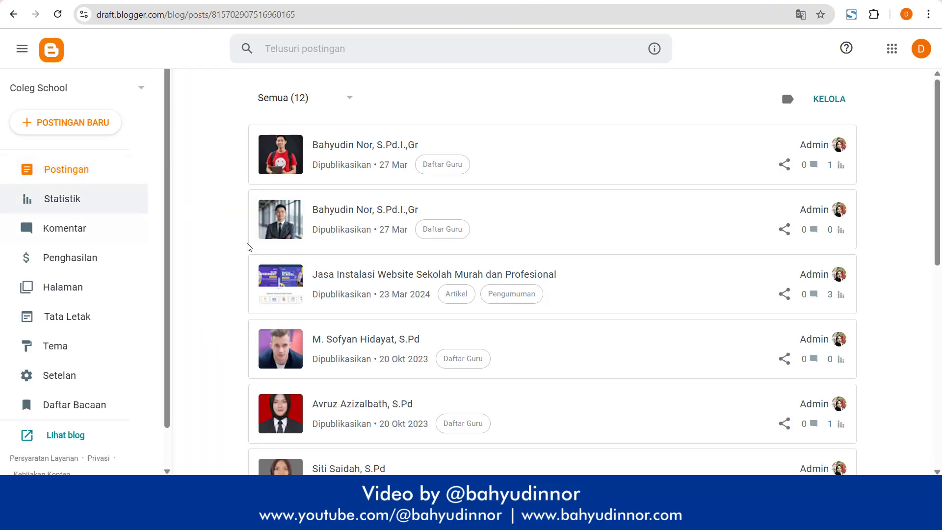
left_click(787, 98)
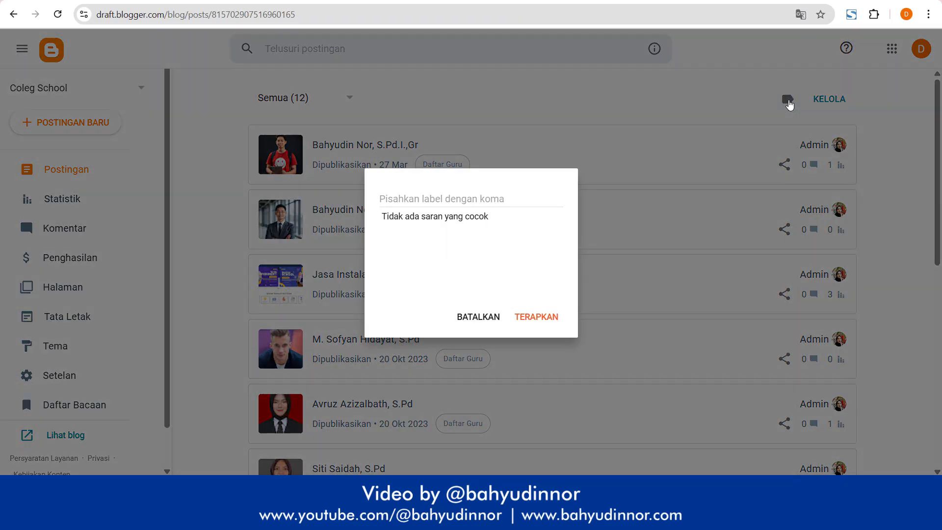
left_click(438, 193)
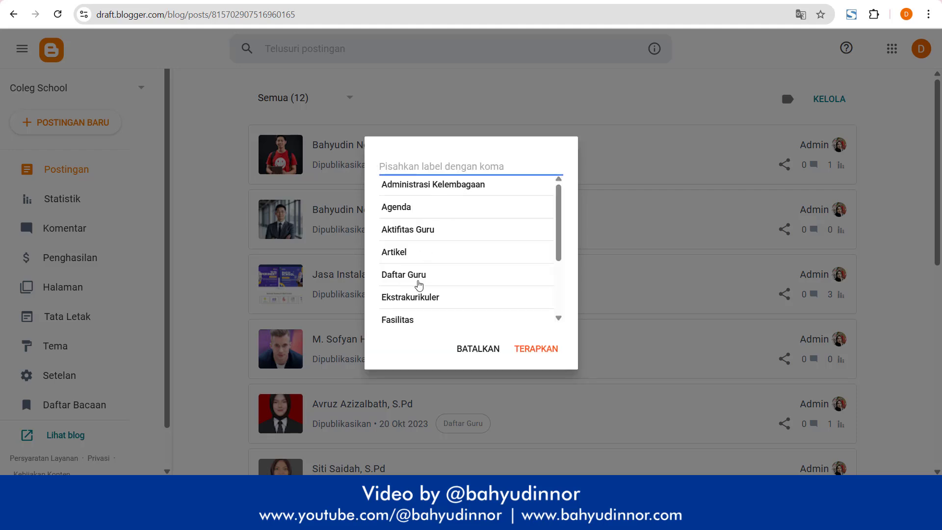
scroll(419, 279, "down", 1)
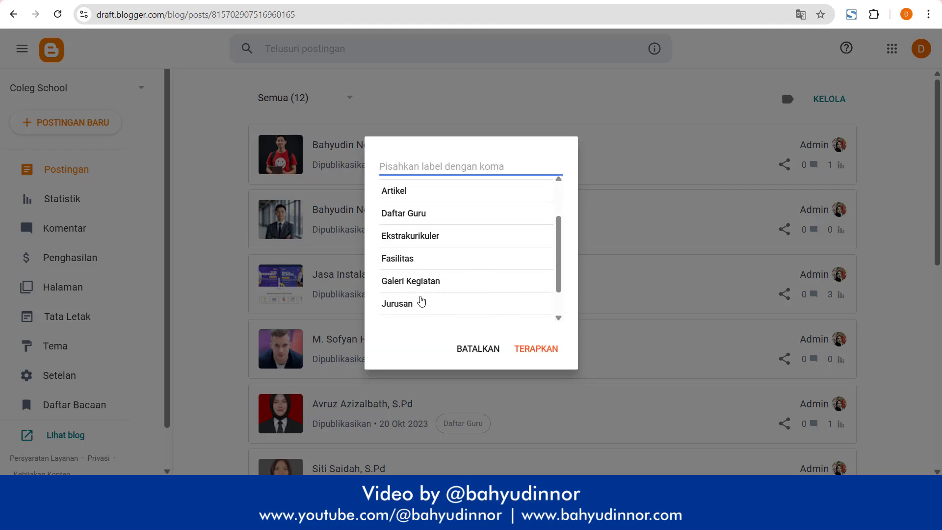
Step: Copy the label name Galeri Kegiatan from the label dialog and close the dialog without applying it
left_click(421, 290)
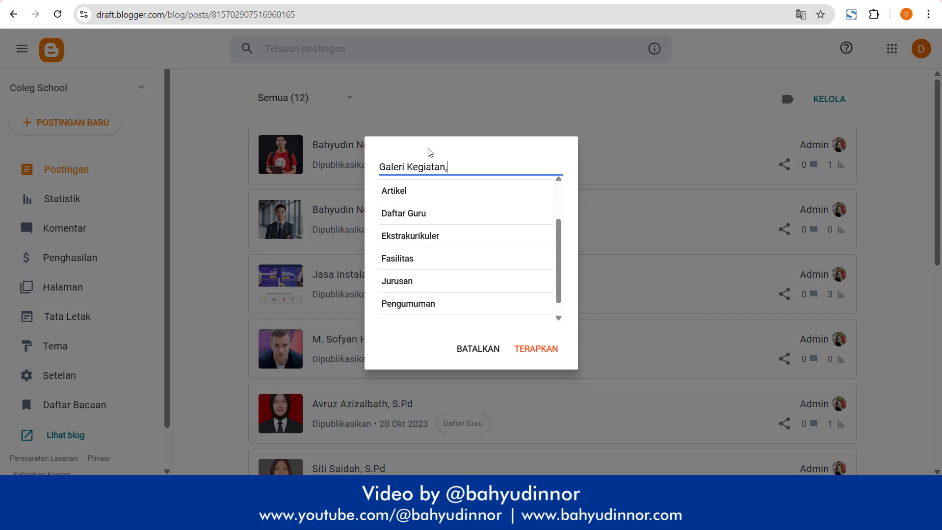
key("BackSpace")
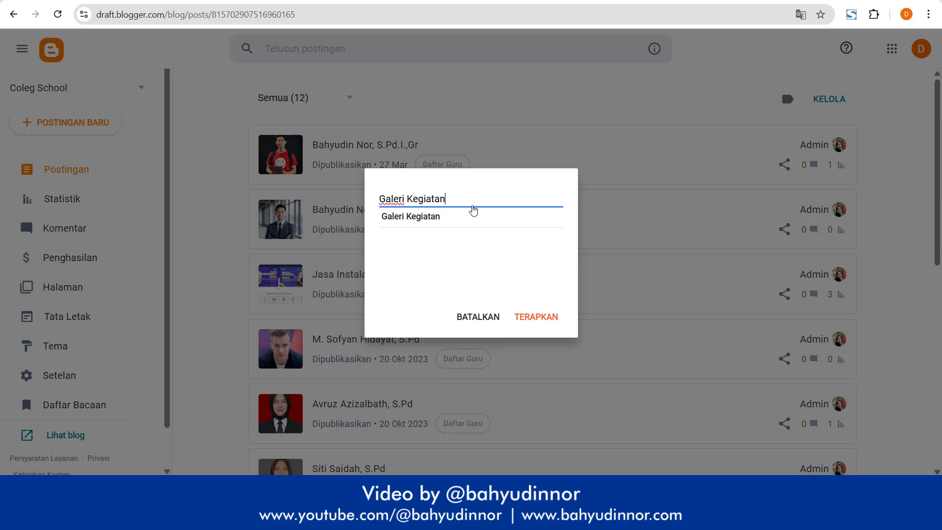
key("ctrl+a")
key("ctrl+c")
left_click(459, 319)
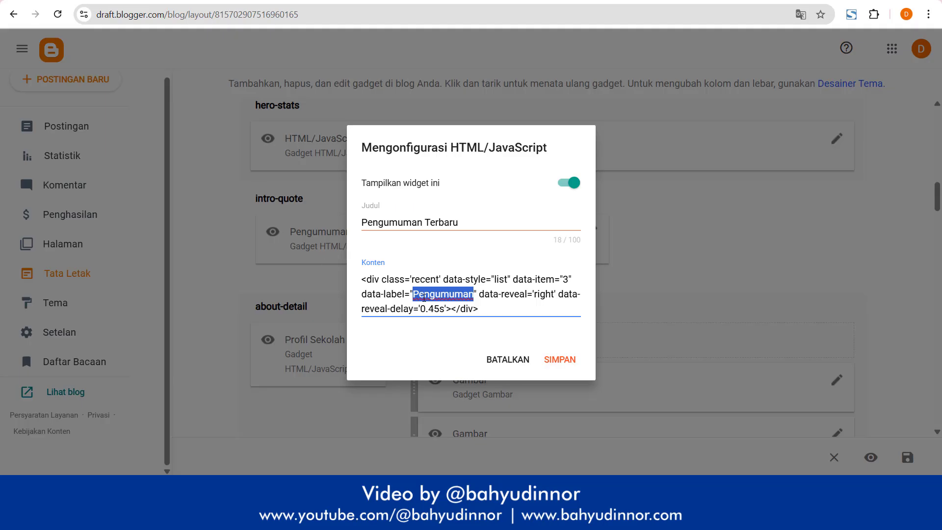
Step: Set the Pengumuman Terbaru gadget's data-label to the copied Galeri Kegiatan and save the gadget
key("ctrl+v")
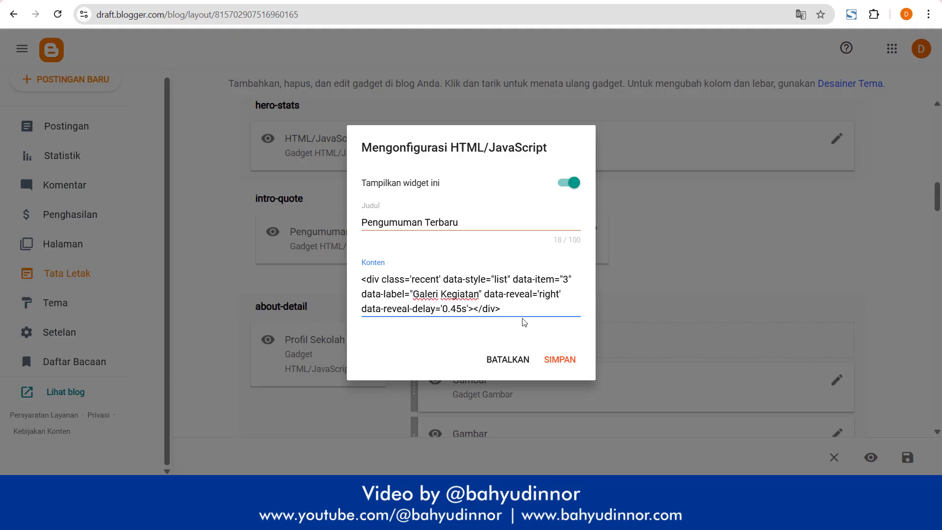
key("ctrl+z")
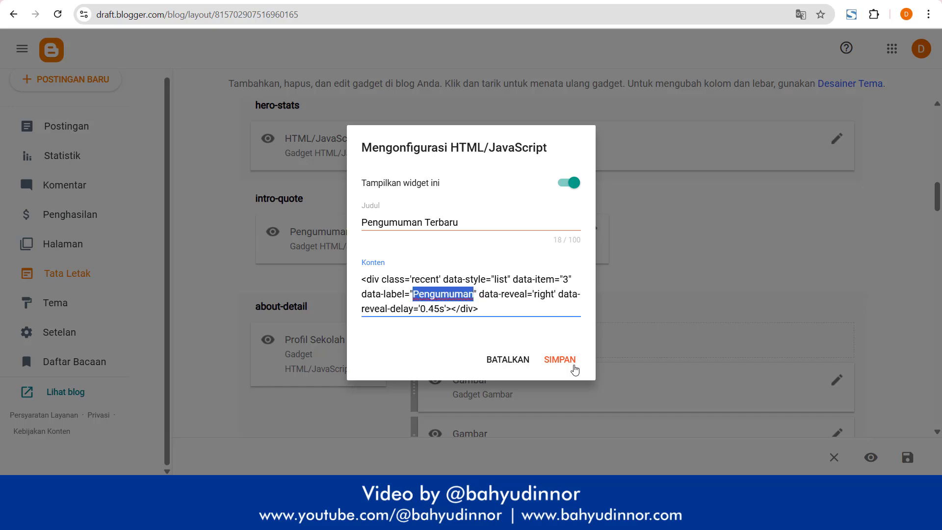
key("ctrl+v")
left_click(571, 368)
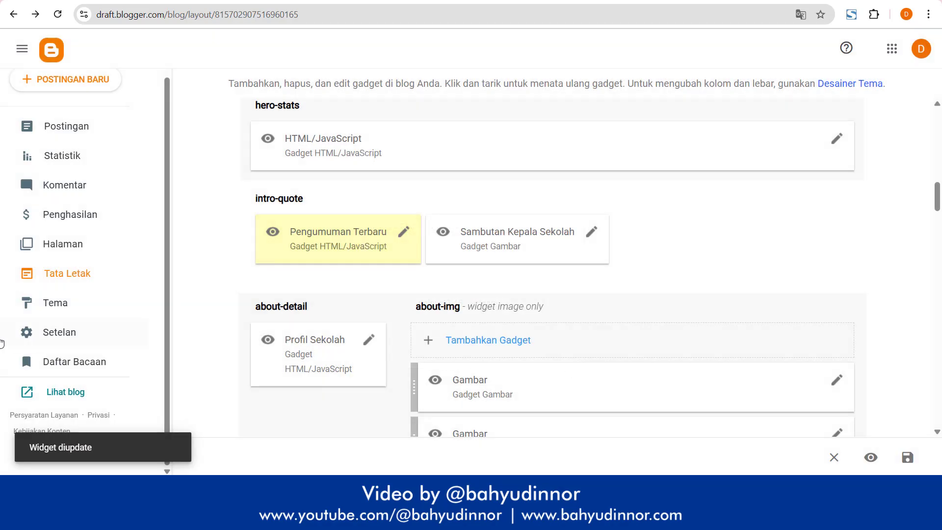
Step: View the blog and check the posts listed under Pengumuman Terbaru, comparing them with the gadget in Tata Letak
left_click(52, 393)
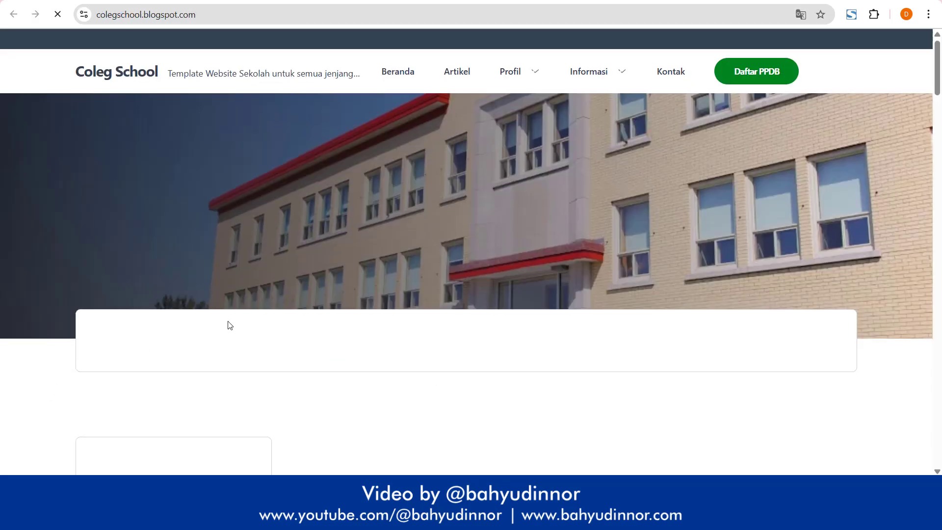
scroll(227, 325, "down", 5)
scroll(123, 236, "down", 1)
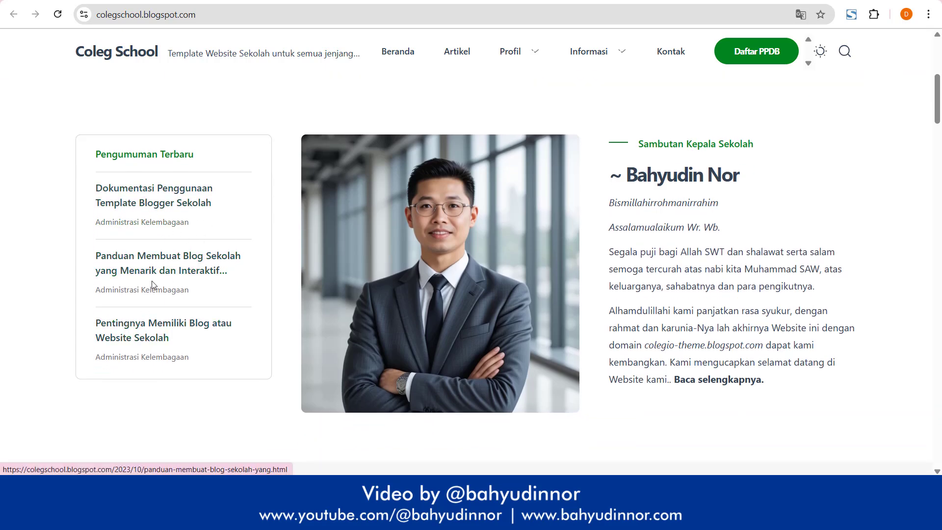
key("ctrl+shift+Tab")
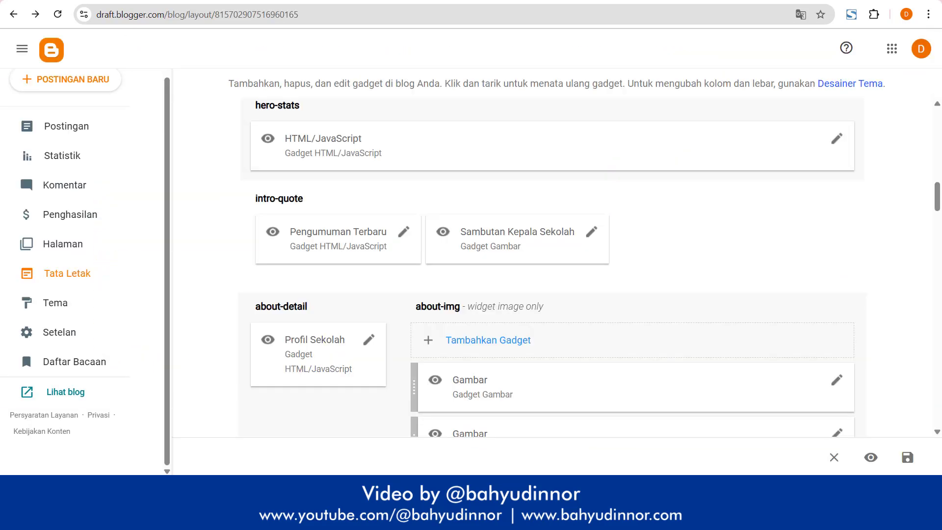
key("ctrl+Tab")
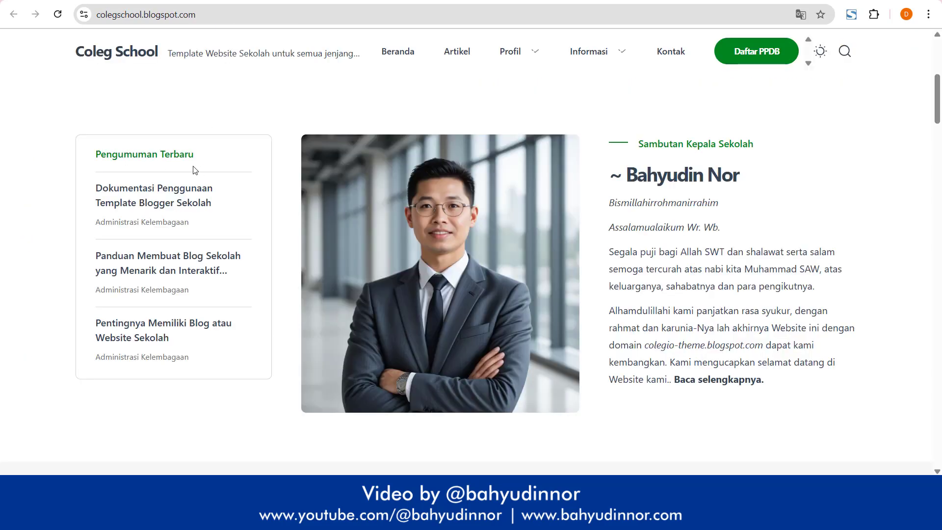
key("ctrl+shift+Tab")
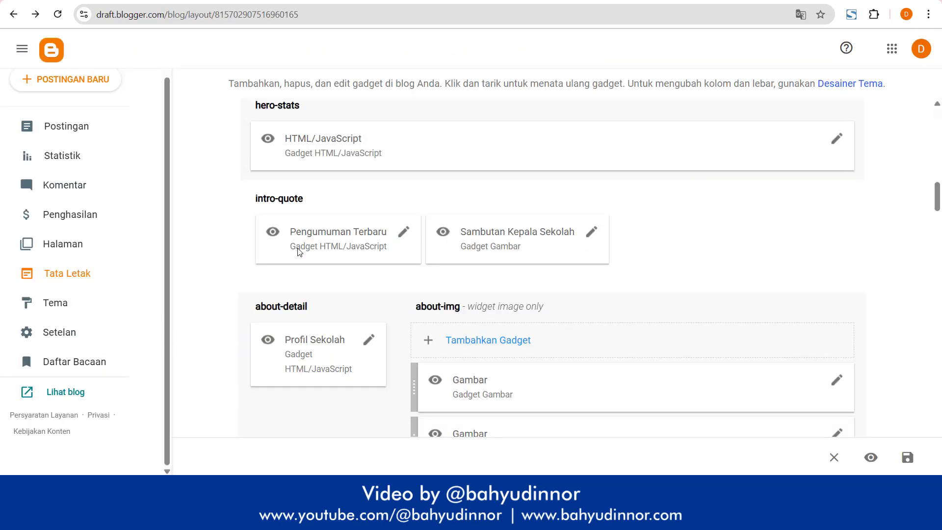
Step: Change the Pengumuman Terbaru gadget's title to Galeri Kegiatan, save it, and check the new heading on the homepage
left_click(403, 232)
triple_click(400, 223)
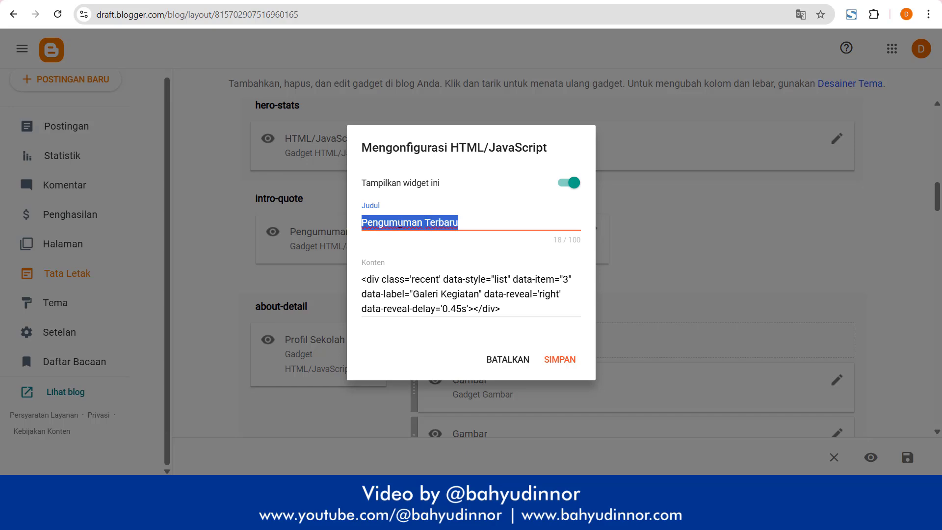
key("ctrl+v")
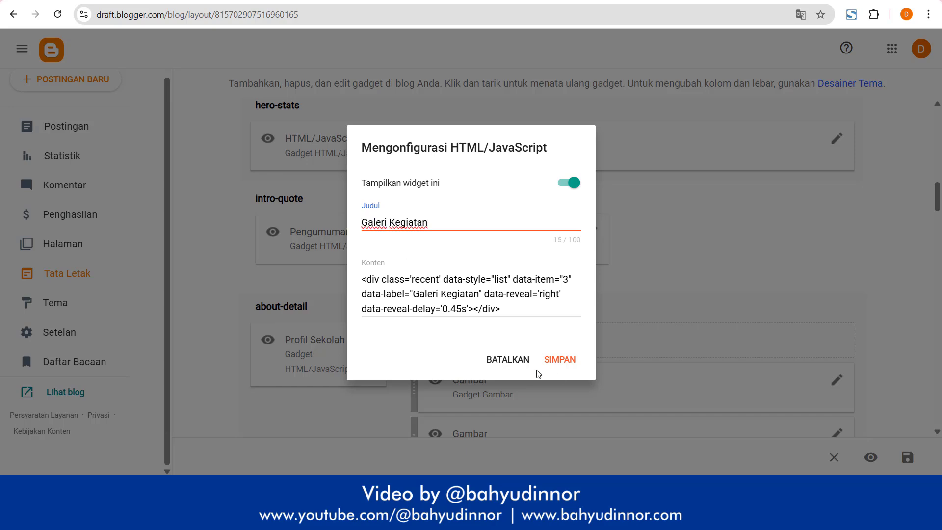
left_click(565, 372)
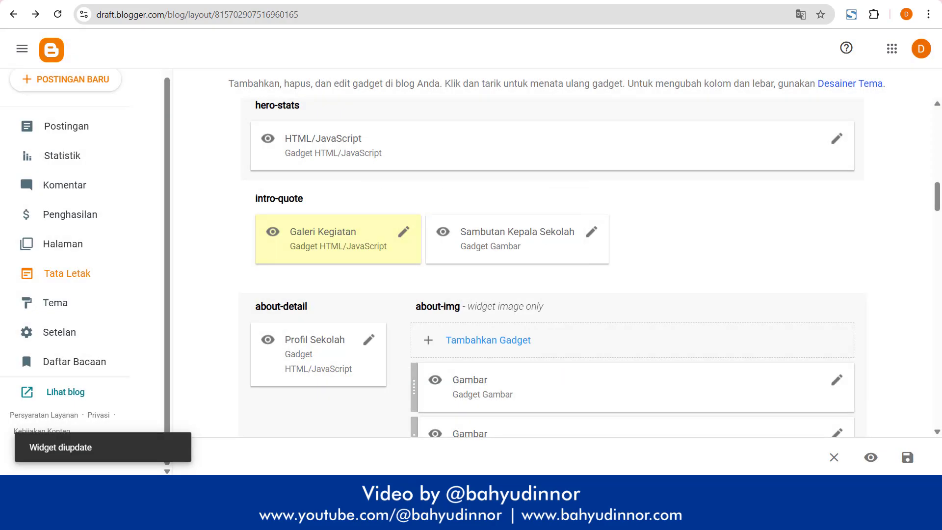
key("ctrl+Tab")
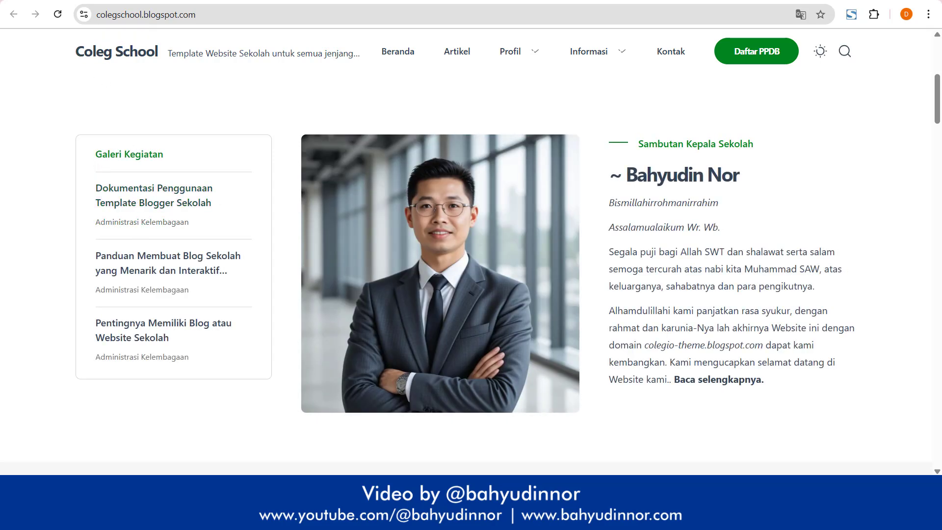
Step: Open the Sambutan Kepala Sekolah image gadget and compare its Caption's heading name and opening paragraph with the greeting on the homepage
key("ctrl+Tab")
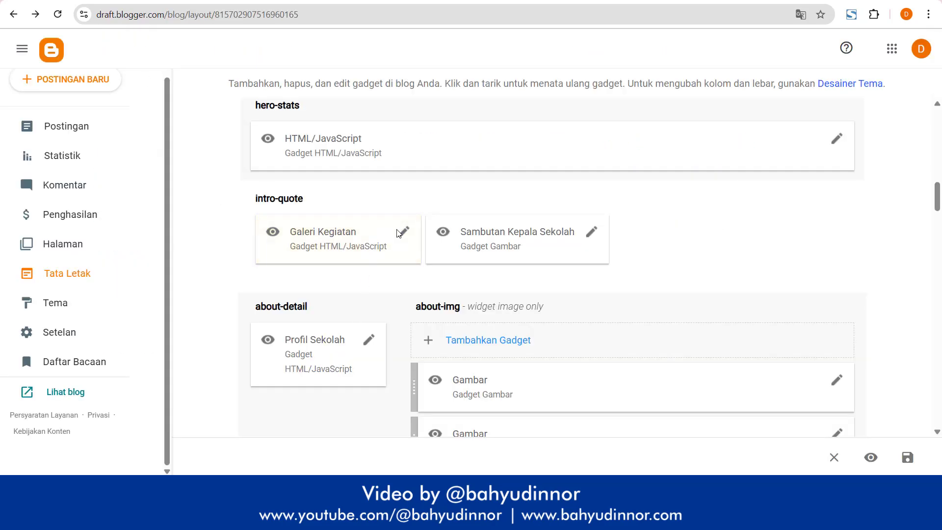
left_click(593, 242)
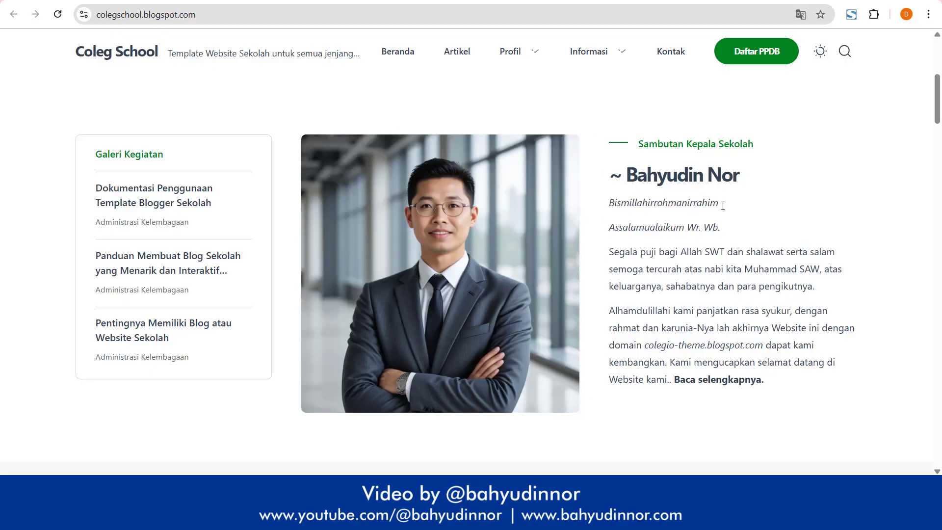
left_click_drag(643, 142, 744, 362)
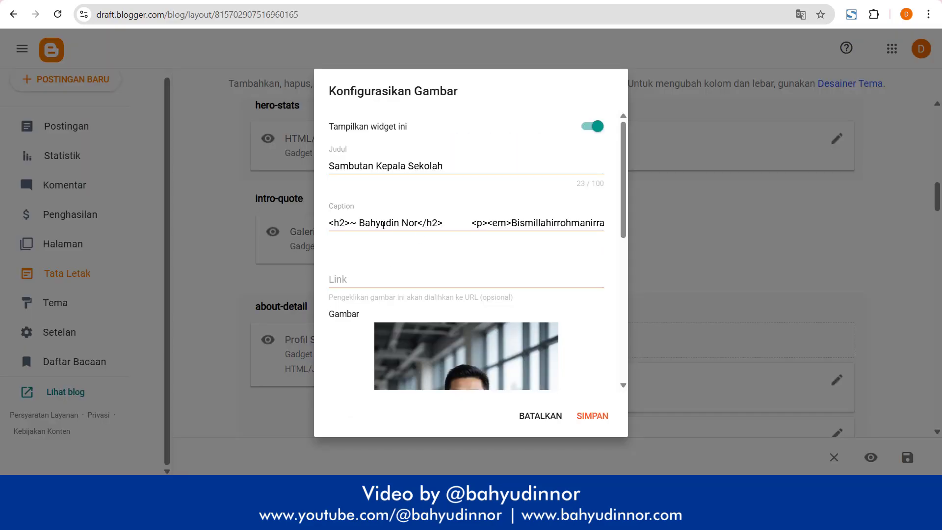
double_click(384, 224)
left_click(414, 222, "shift")
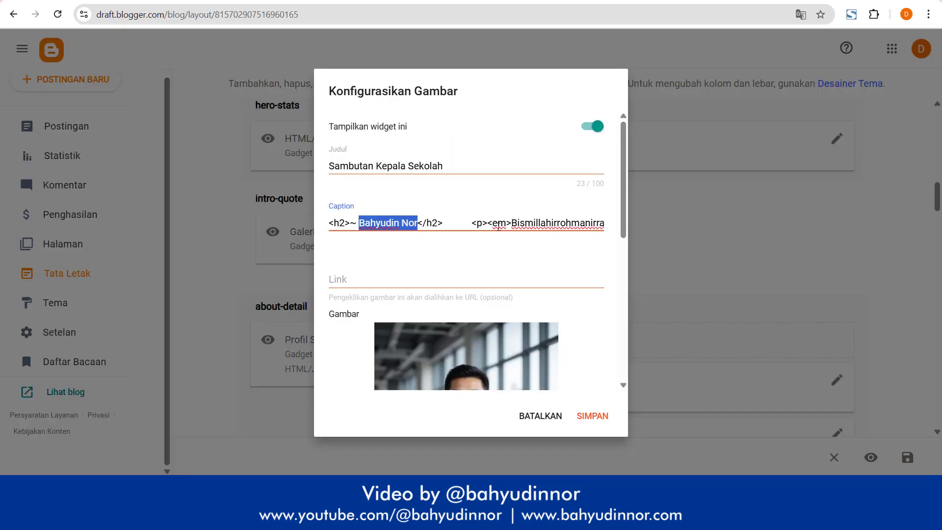
left_click_drag(511, 224, 491, 226)
left_click(406, 217)
left_click(403, 212)
left_click(513, 228)
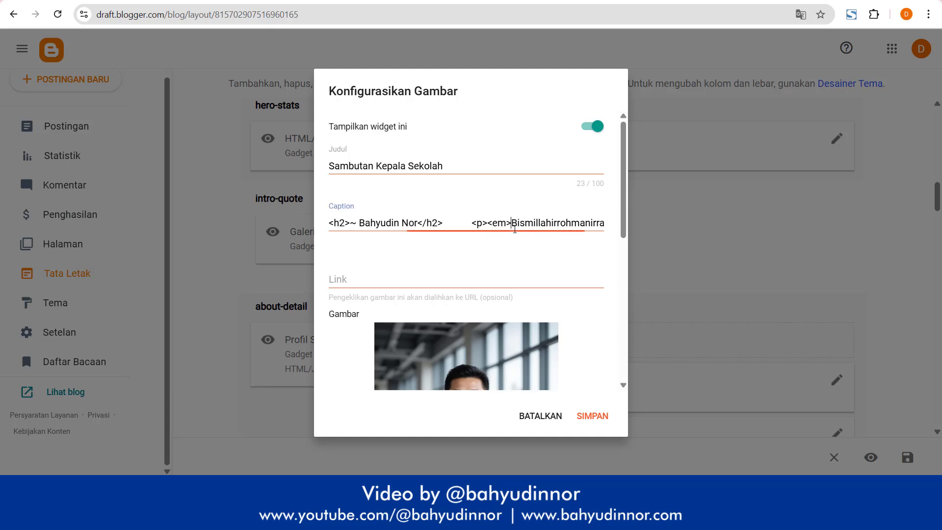
Step: Examine the Baca selengkapnya link address at the caption's end and the gadget's image source options, and close it without saving
key("ctrl+a")
left_click(402, 221)
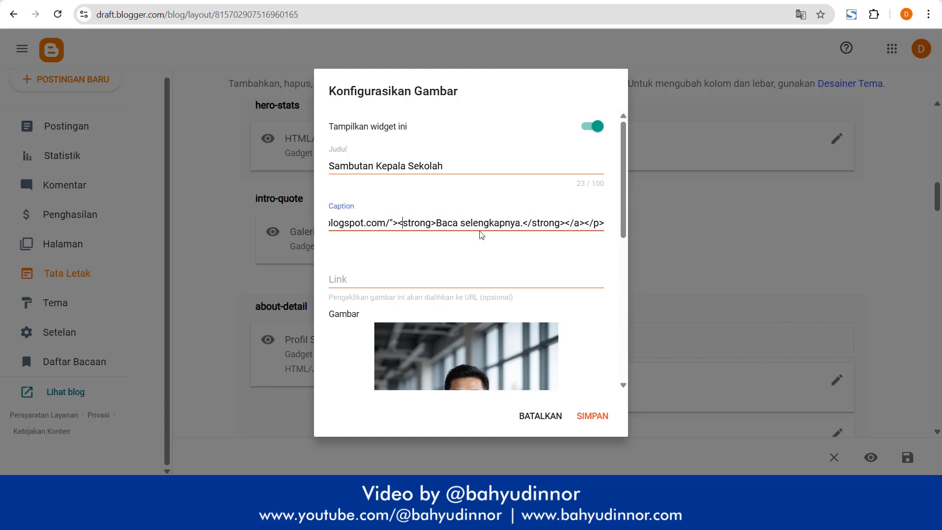
left_click_drag(436, 223, 509, 235)
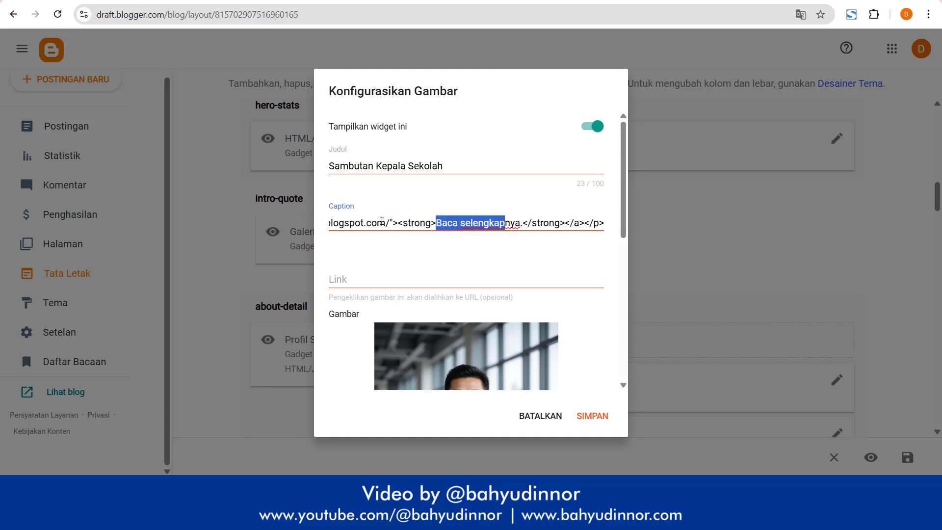
left_click_drag(381, 222, 410, 224)
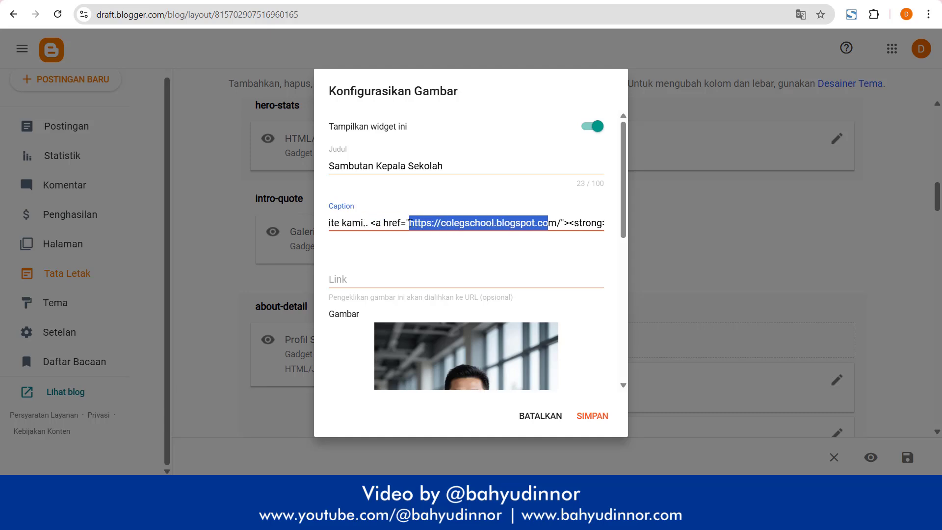
left_click(555, 224)
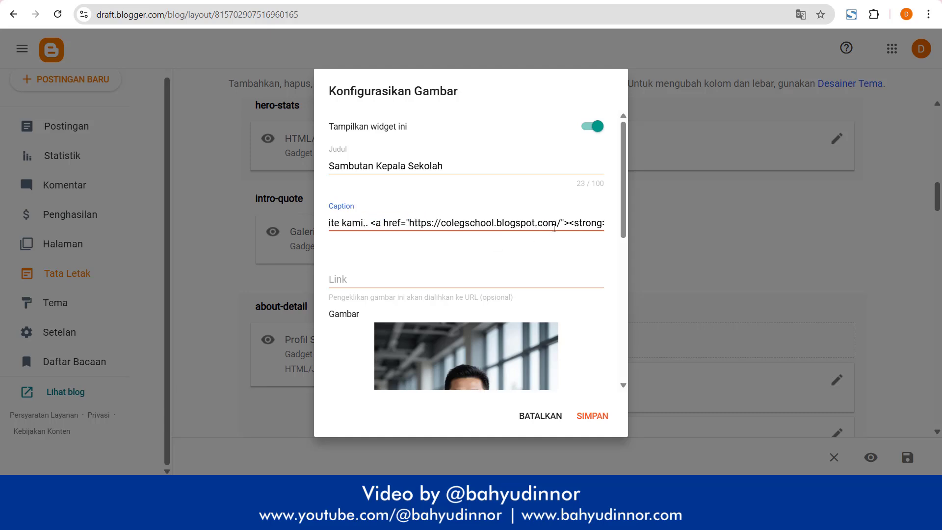
left_click_drag(411, 224, 558, 224)
scroll(502, 277, "down", 3)
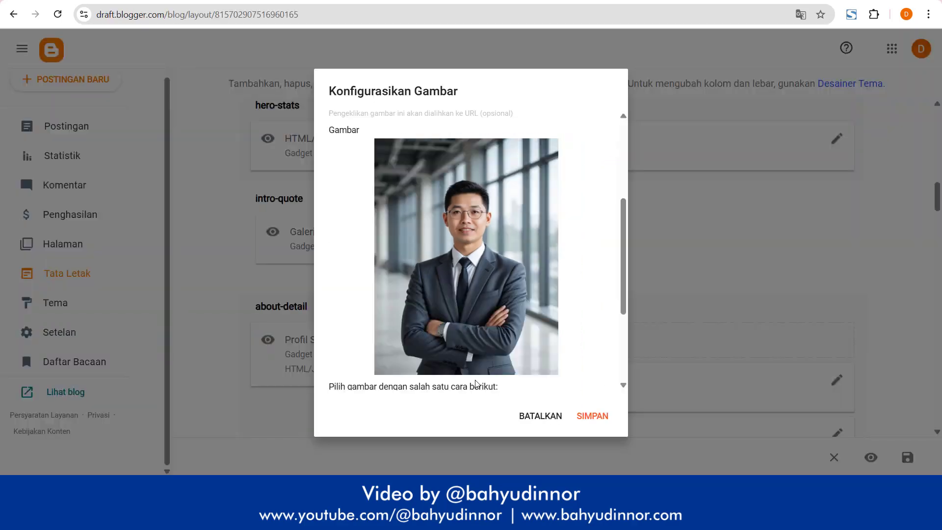
scroll(531, 344, "down", 3)
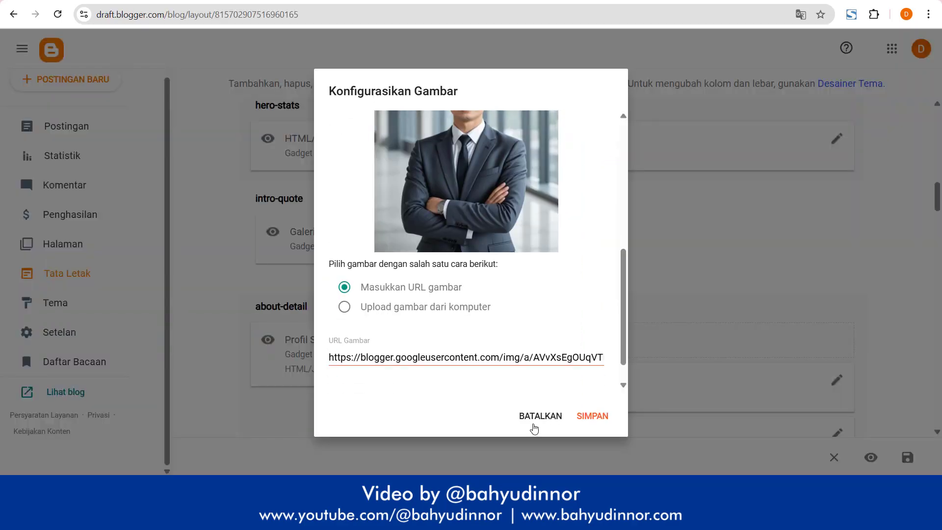
left_click(535, 418)
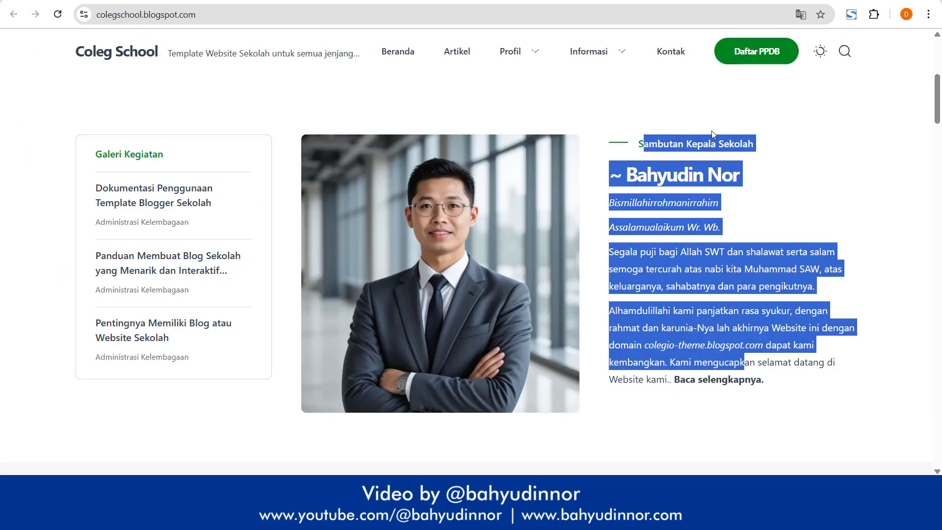
Step: Compare the homepage's Profil Sekolah section with the about-detail gadget's description text and Baca selengkapnya link, and close the gadget without saving
left_click(711, 130)
scroll(671, 332, "down", 6)
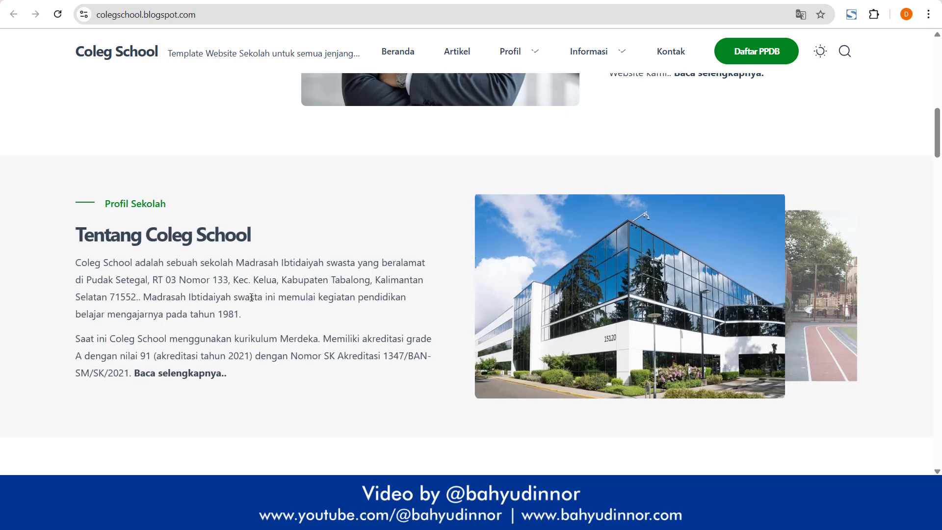
scroll(251, 297, "down", 3)
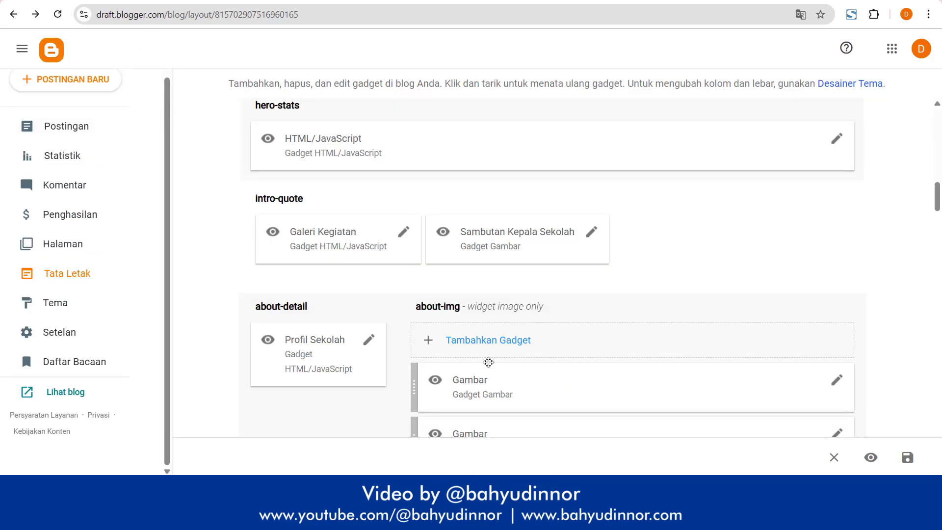
scroll(488, 362, "down", 1)
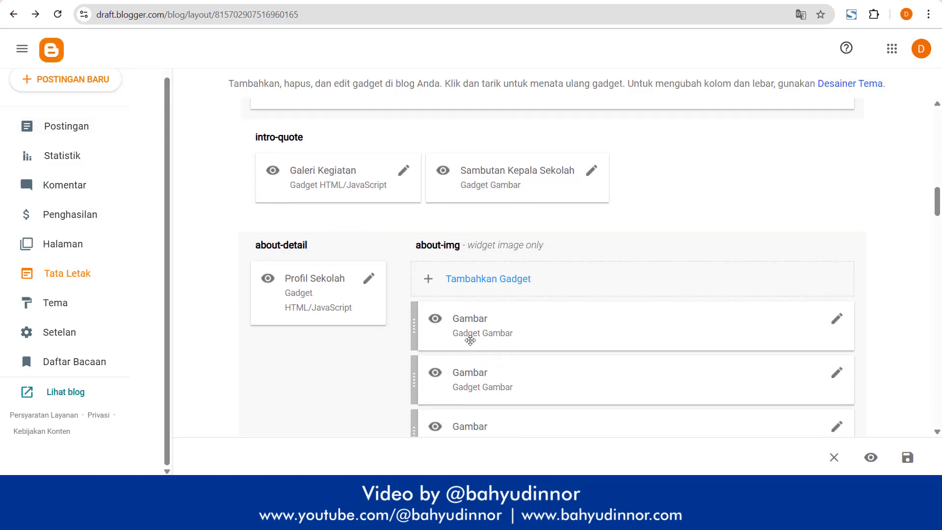
left_click(373, 286)
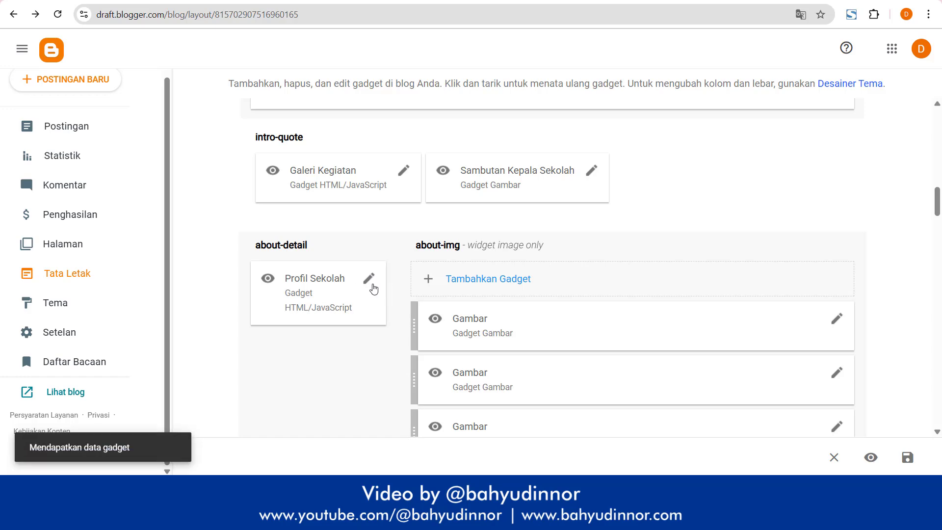
scroll(408, 302, "down", 1)
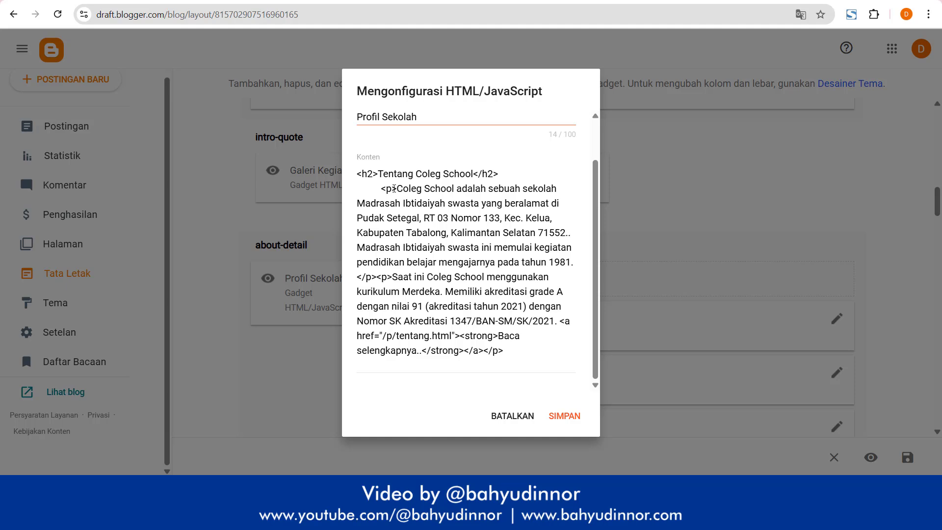
left_click_drag(403, 189, 572, 311)
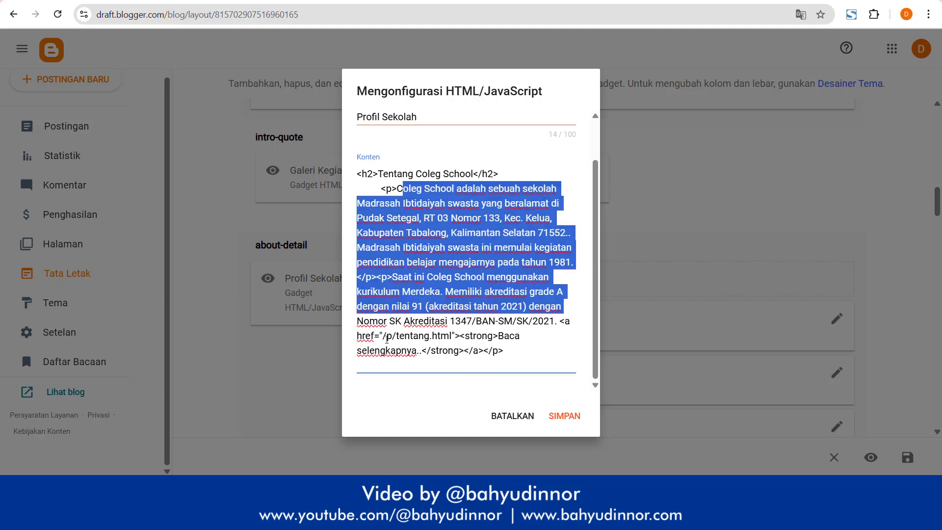
left_click_drag(379, 336, 418, 359)
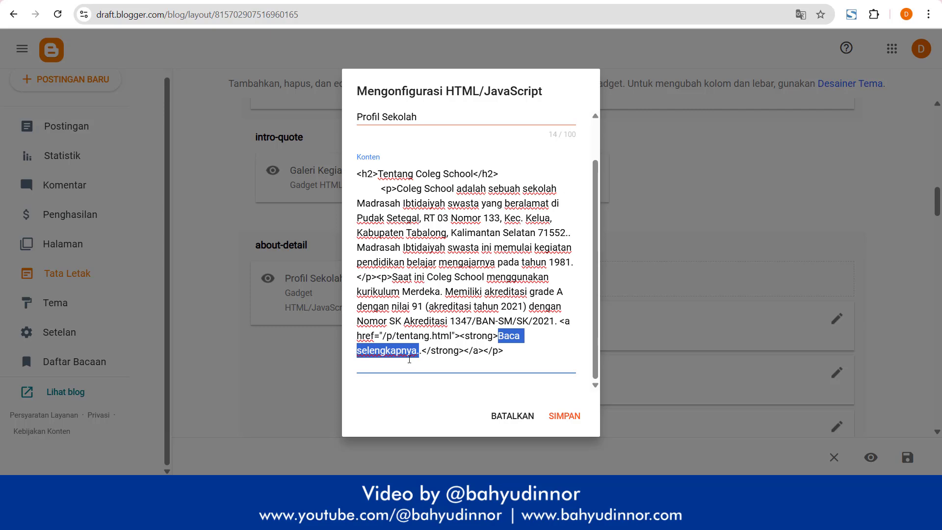
left_click(512, 415)
Step: Inspect the image and URL settings of the first Gambar gadget in about-img and close it without saving
scroll(607, 211, "down", 3)
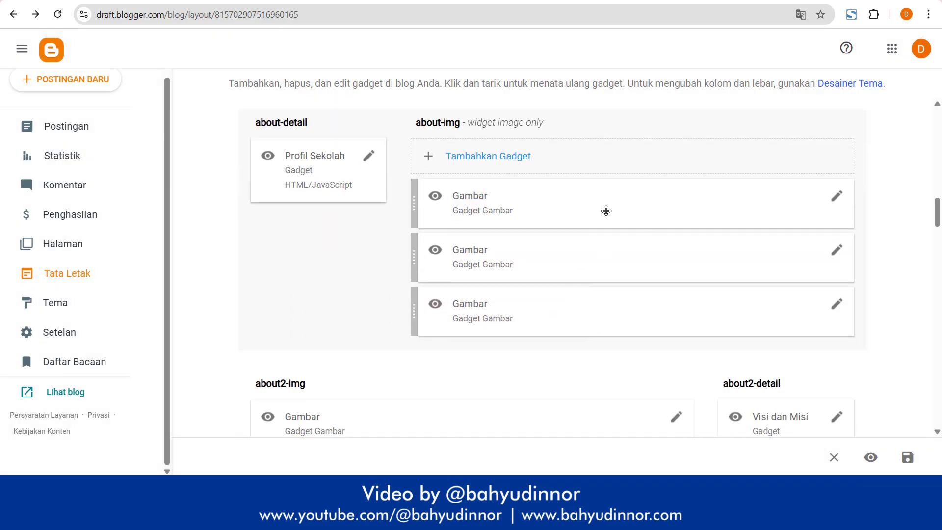
left_click(836, 195)
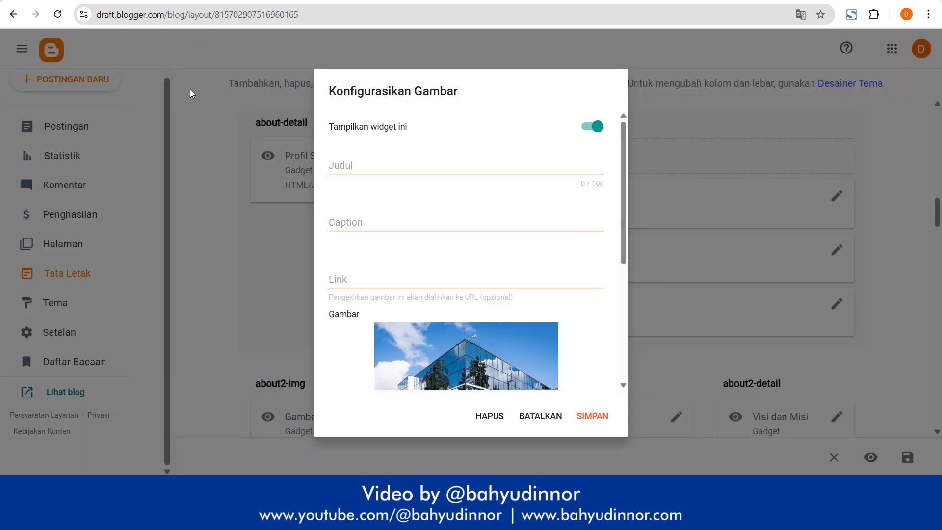
scroll(442, 294, "down", 5)
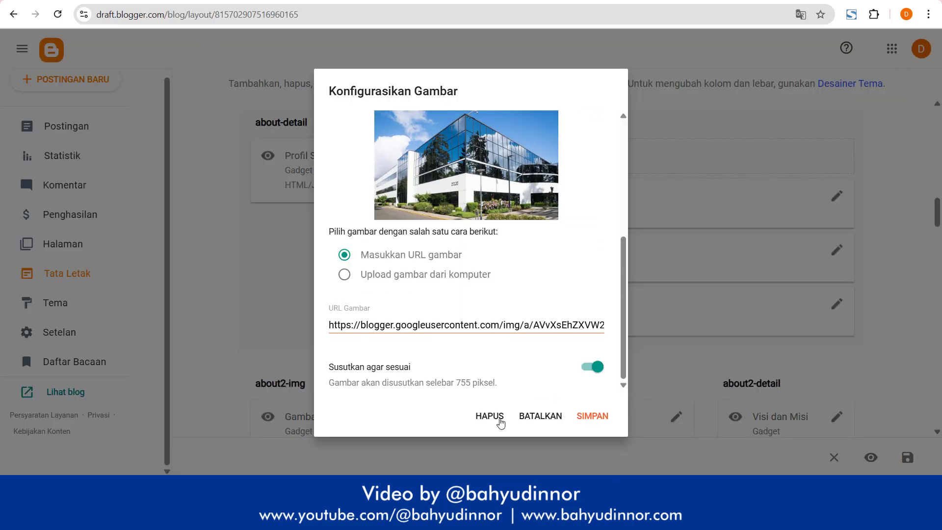
left_click(537, 424)
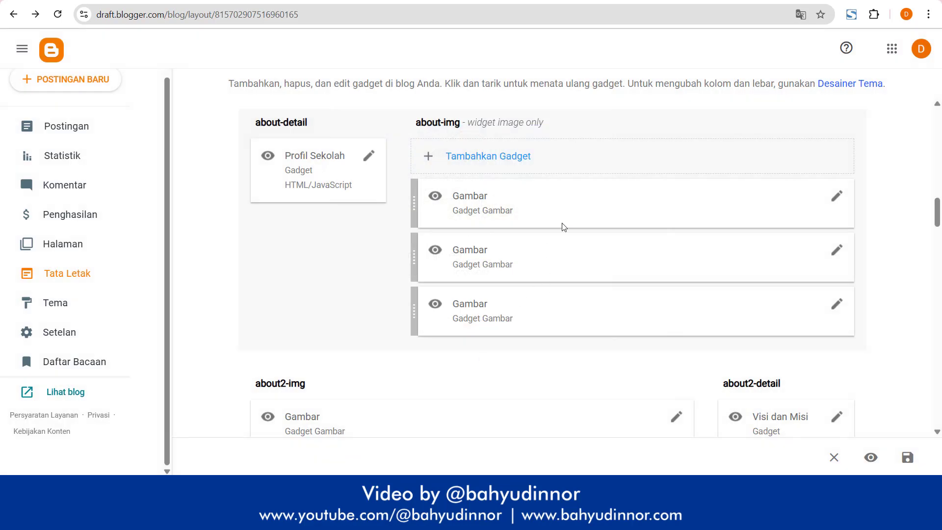
Step: Inspect the first Gambar gadget in about2-img, compare it with the photos beside Visi dan Misi on the homepage, and close it without saving
scroll(534, 304, "down", 3)
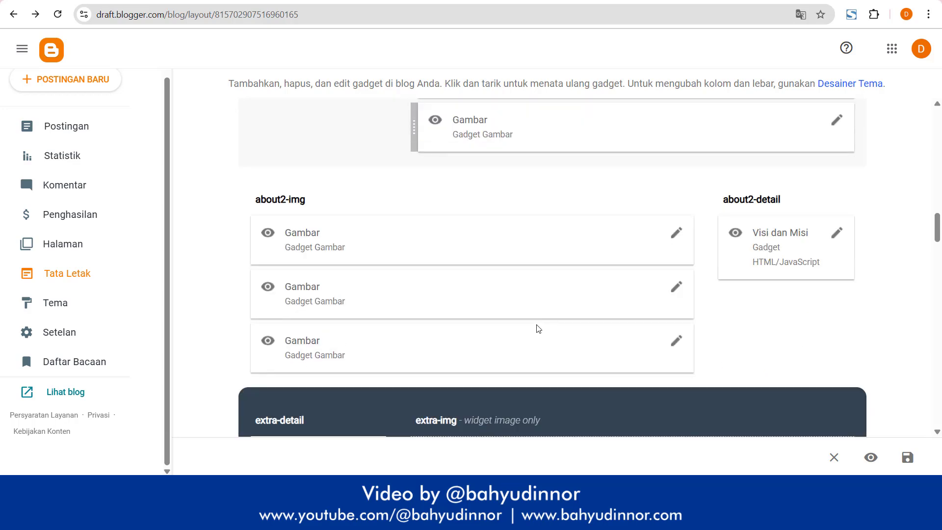
left_click(675, 233)
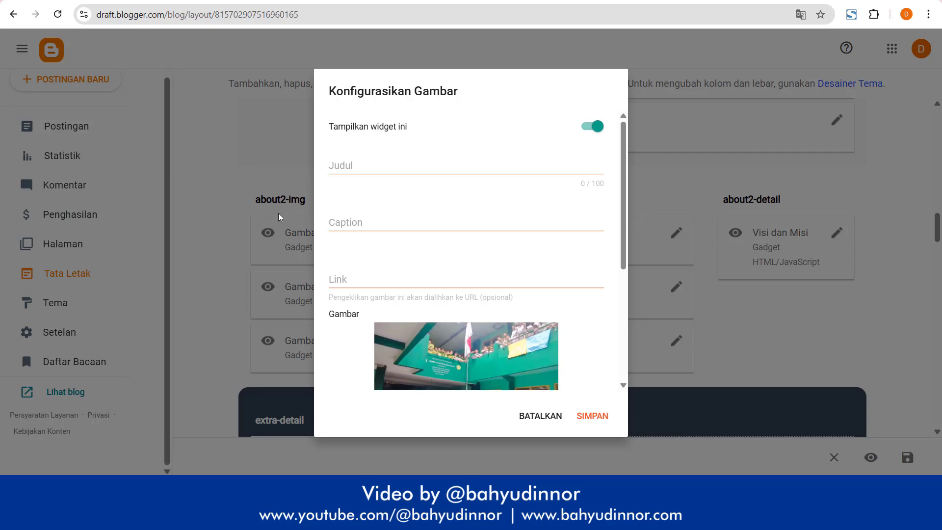
scroll(481, 327, "down", 3)
scroll(489, 327, "down", 2)
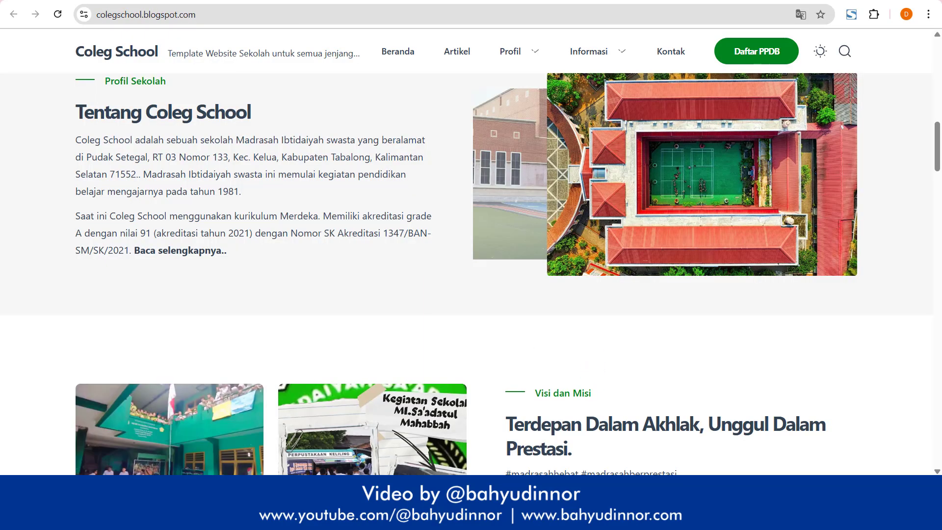
scroll(154, 326, "down", 4)
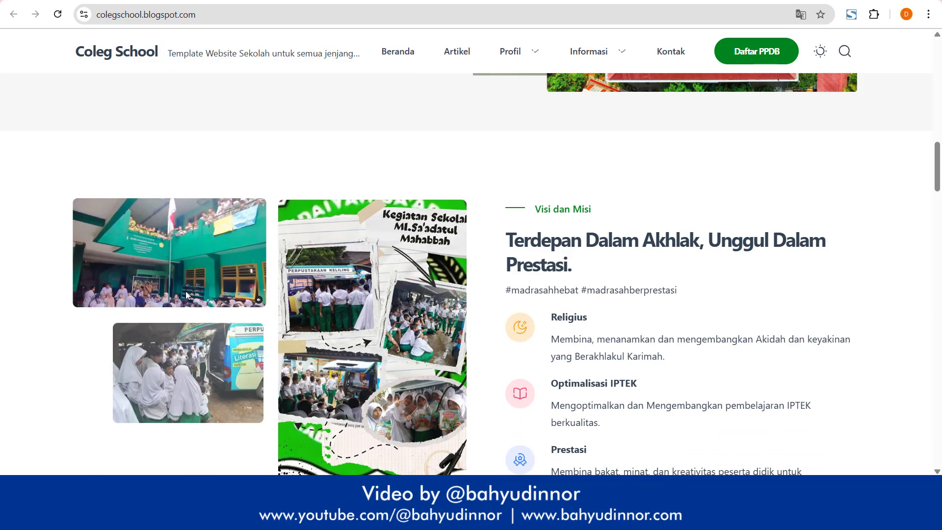
scroll(190, 379, "down", 1)
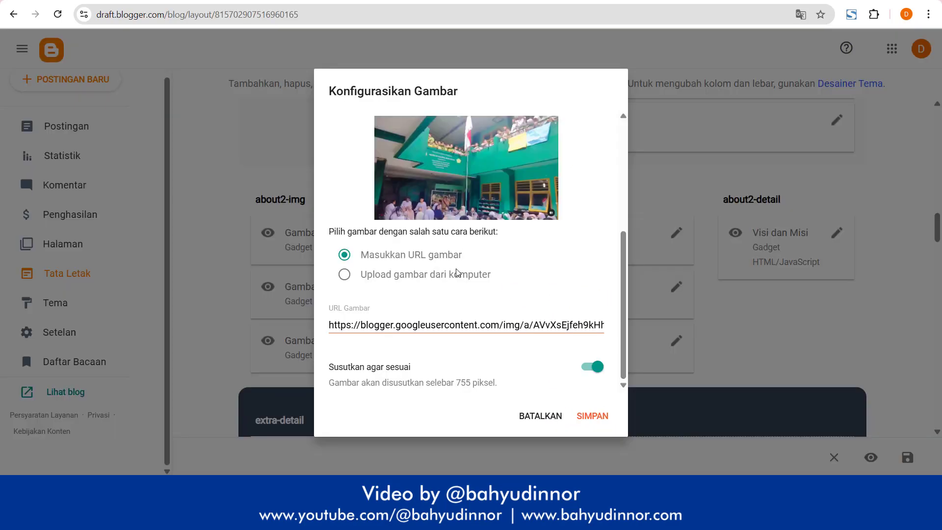
left_click(539, 416)
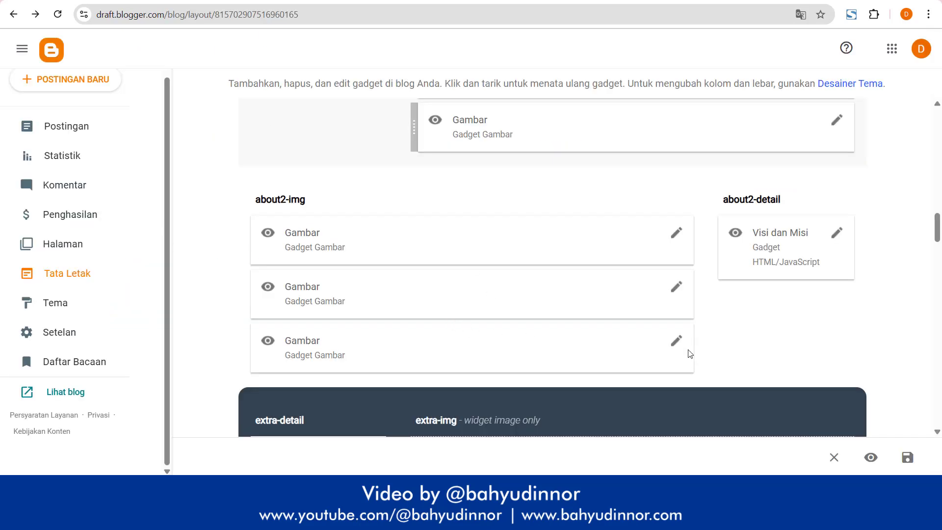
Step: Check the image settings of the third Gambar gadget in about2-img and close it without saving
left_click(676, 340)
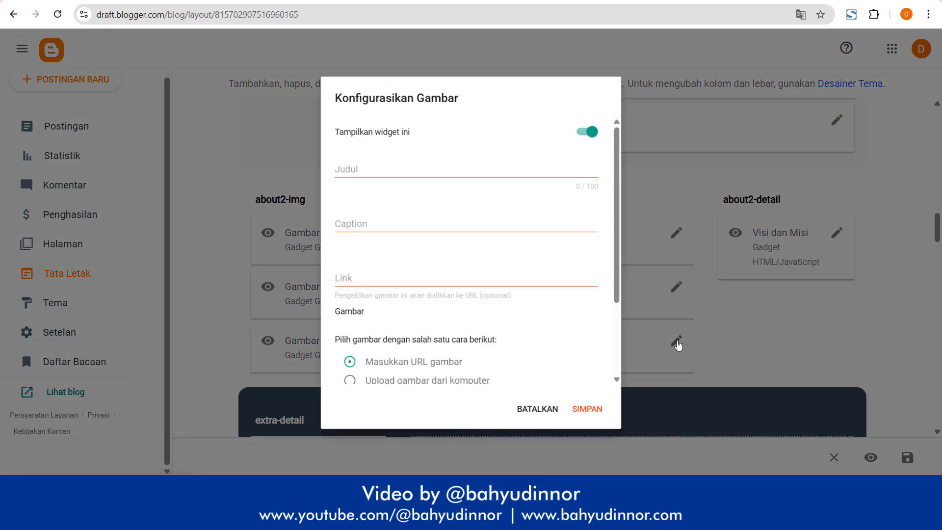
scroll(543, 301, "down", 3)
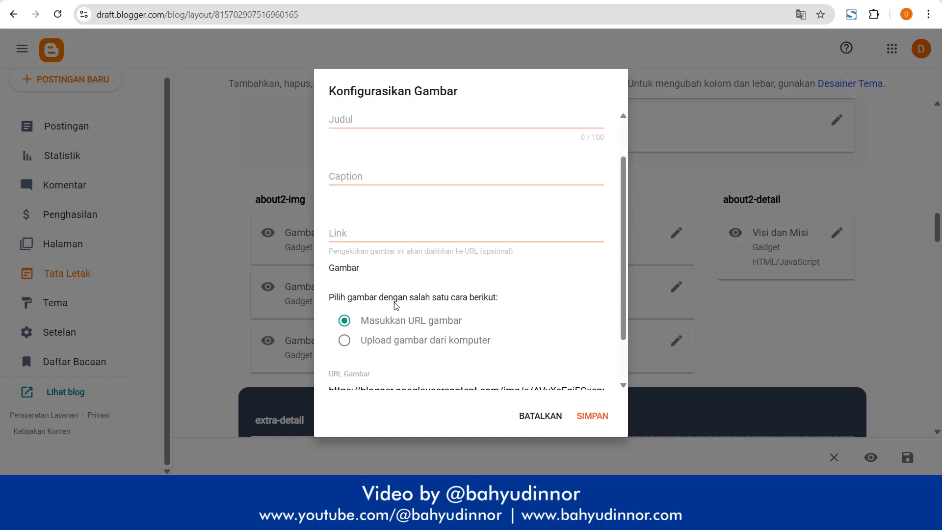
left_click(539, 415)
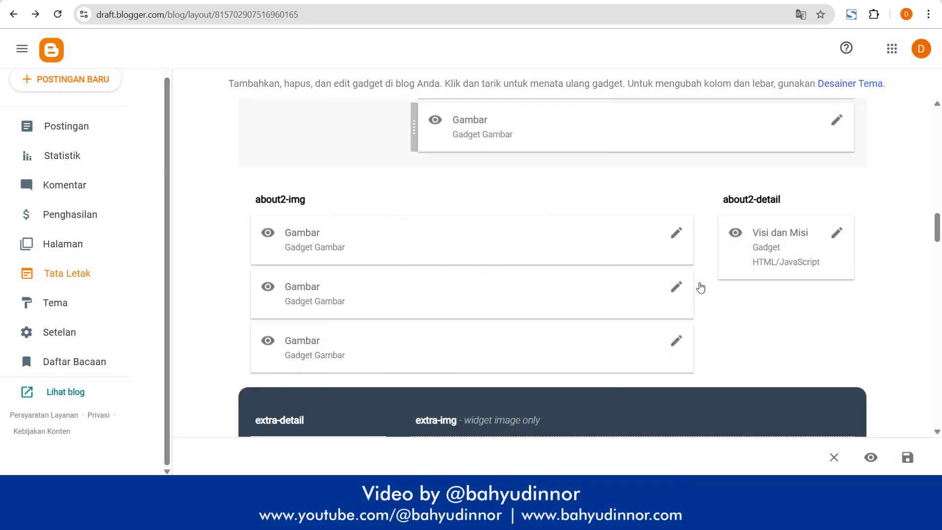
Step: Open the Visi dan Misi gadget in about2-detail and compare its heading text with the homepage's Visi dan Misi section
left_click(836, 241)
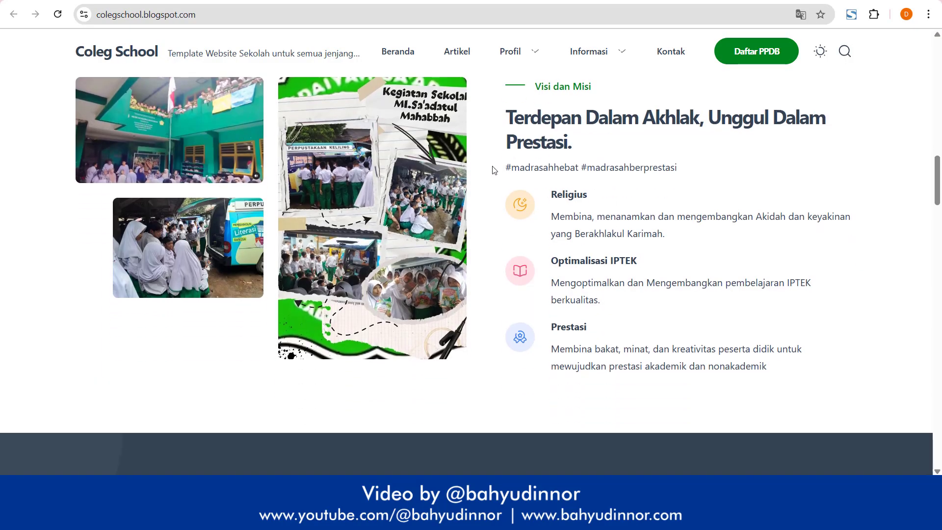
left_click_drag(493, 169, 684, 367)
left_click(515, 217)
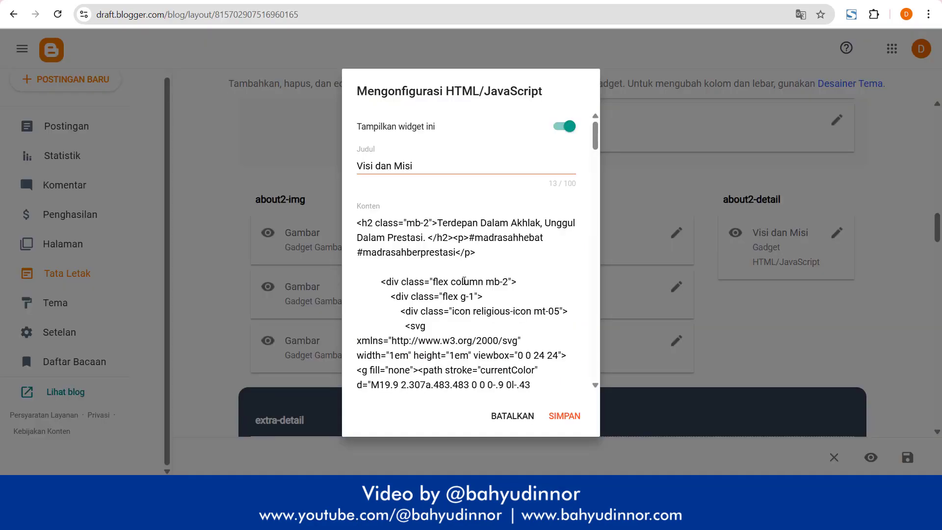
scroll(464, 281, "down", 1)
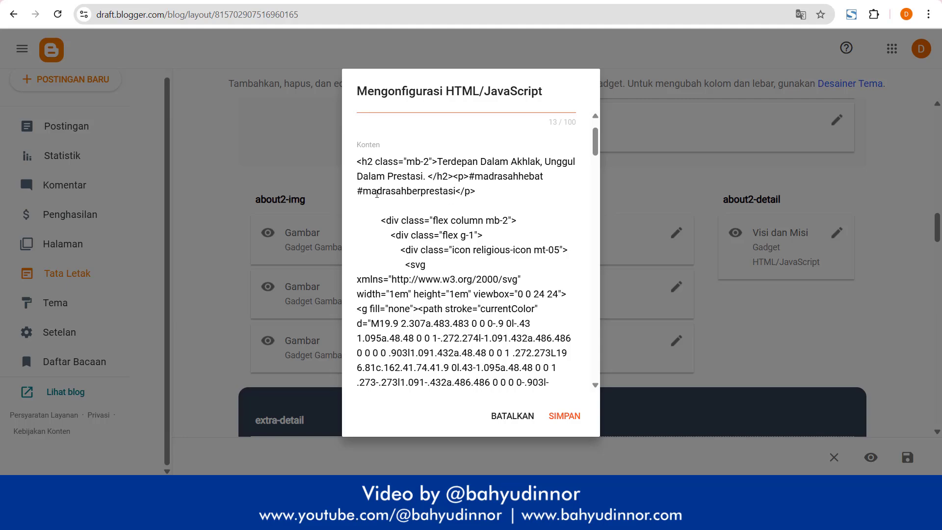
left_click_drag(469, 178, 426, 176)
scroll(451, 307, "down", 1)
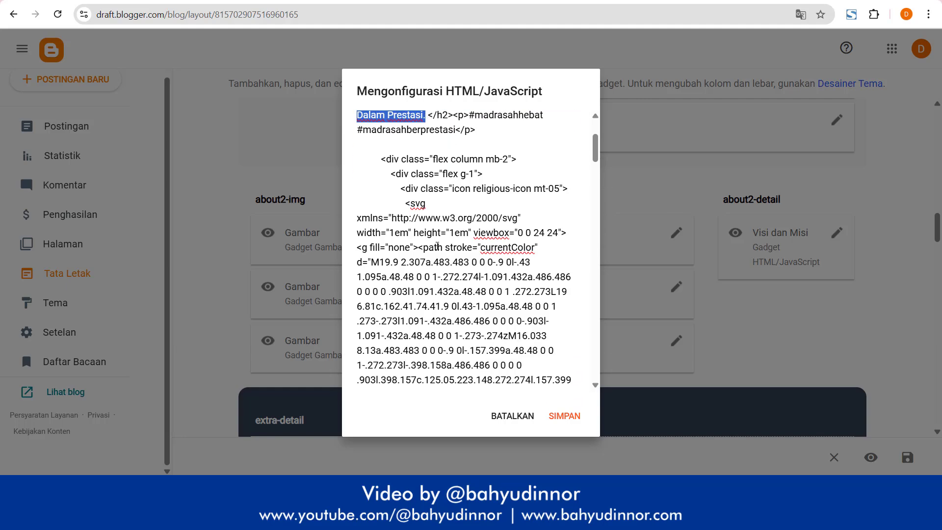
Step: Examine the SVG icon code in the Visi dan Misi gadget's content and close the gadget without saving
left_click_drag(363, 217, 489, 306)
scroll(460, 298, "down", 2)
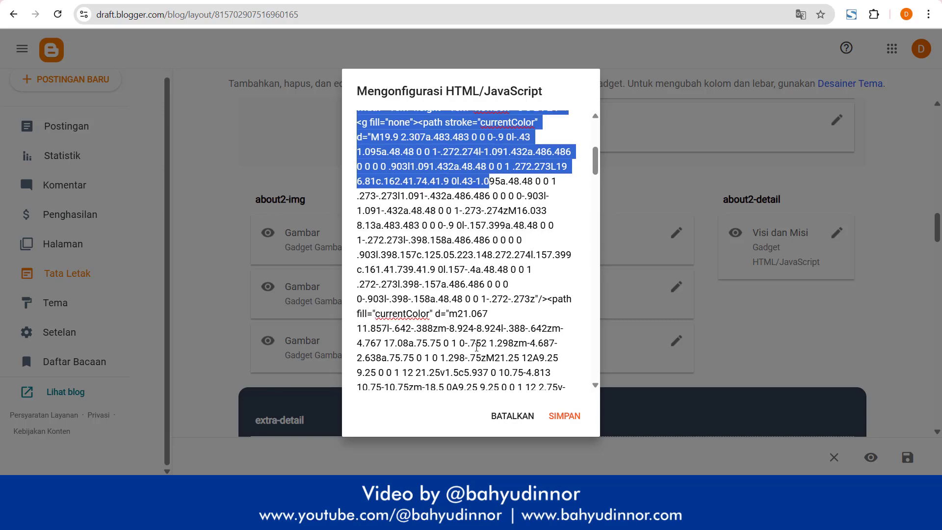
scroll(461, 299, "up", 1)
left_click(435, 259)
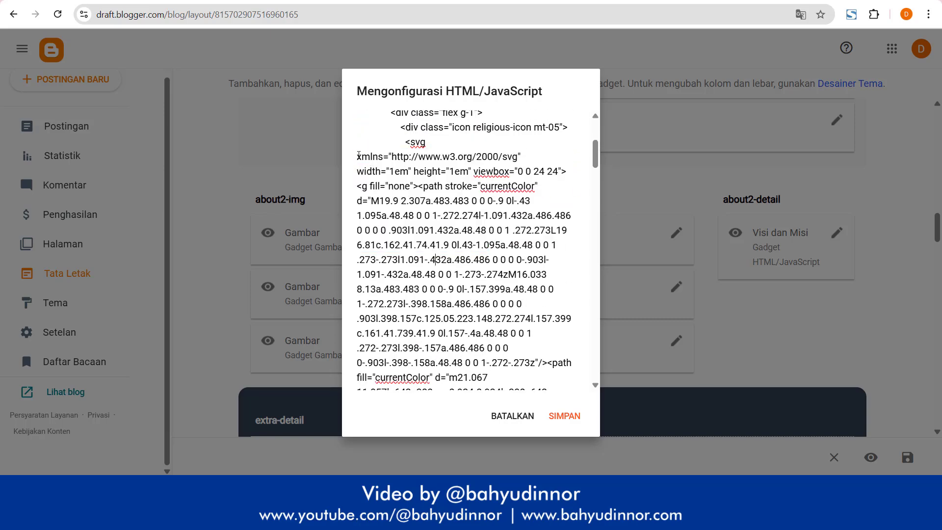
left_click_drag(359, 158, 473, 318)
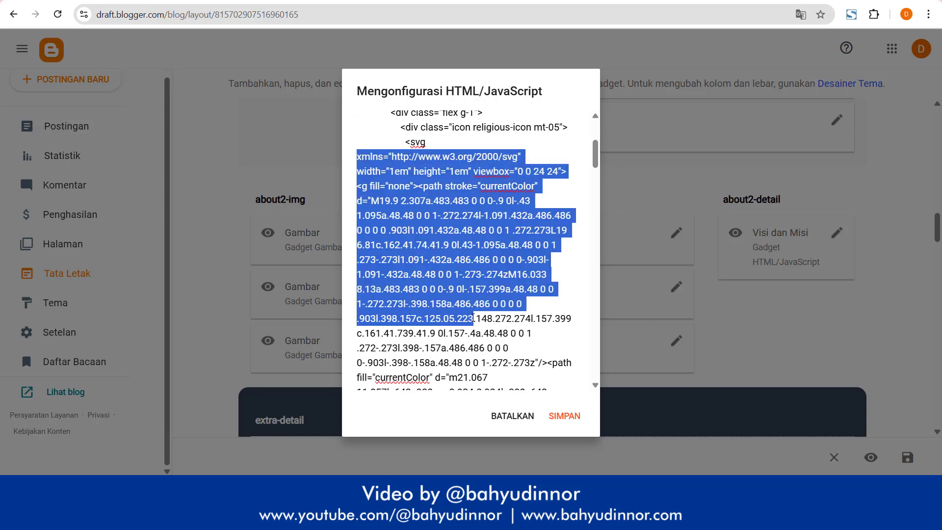
scroll(484, 314, "down", 1)
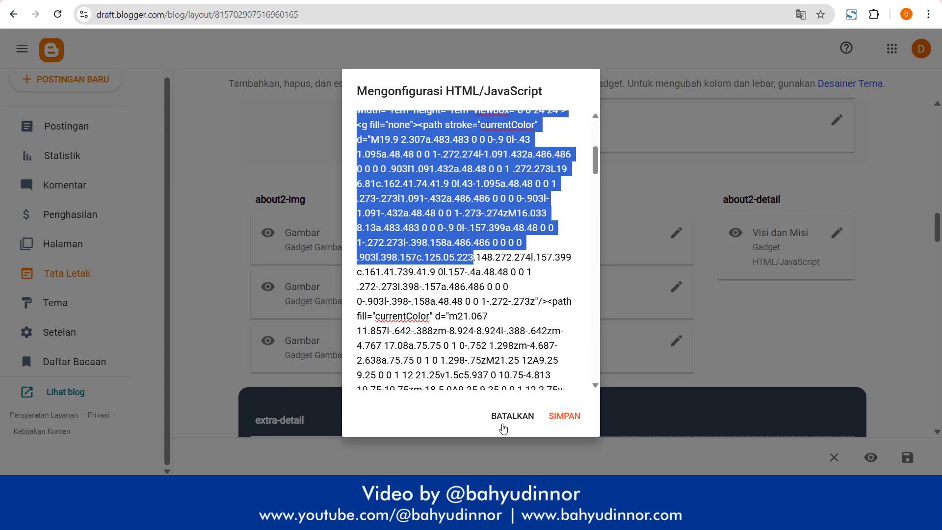
left_click(503, 424)
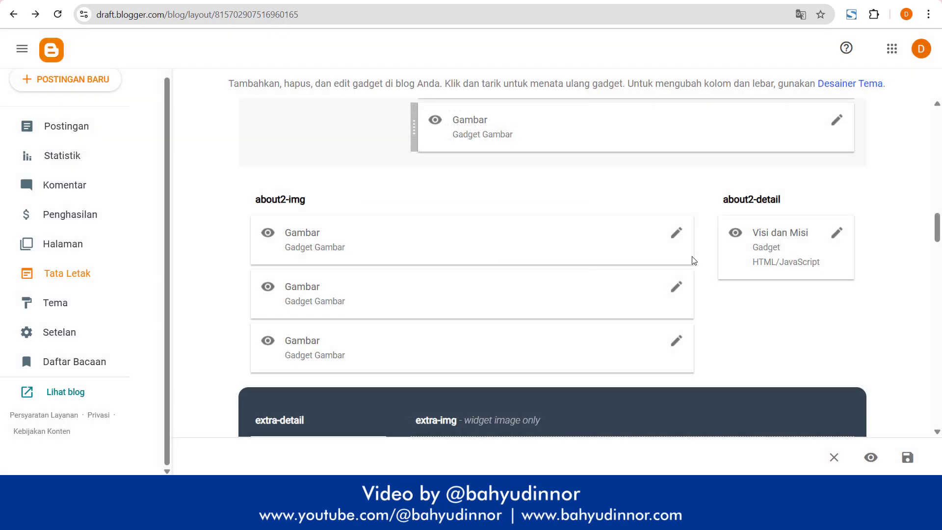
Step: Compare the Extrakulikuler gadget's title, heading and description in extra-detail with the homepage section, and close the gadget without saving
scroll(736, 275, "down", 3)
scroll(564, 280, "up", 3)
scroll(540, 294, "down", 3)
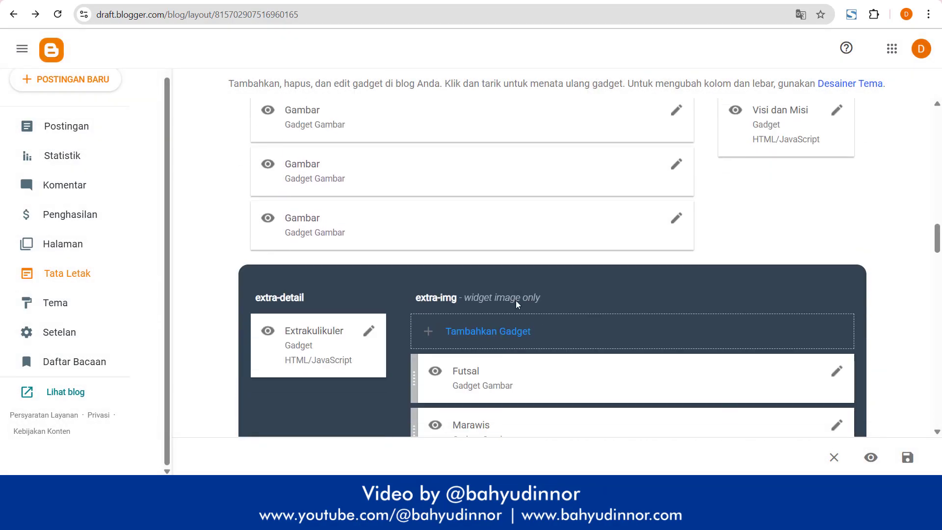
scroll(516, 300, "down", 2)
left_click(369, 211)
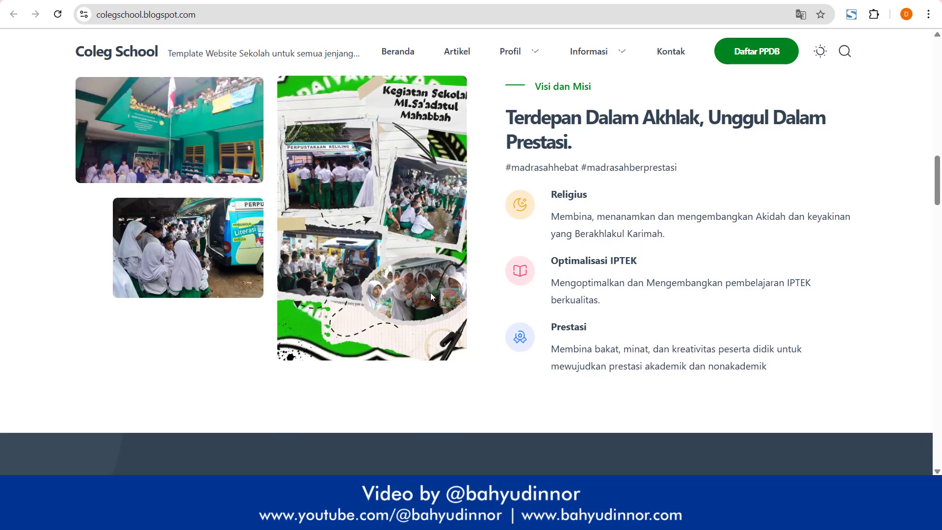
scroll(417, 324, "down", 9)
scroll(228, 237, "up", 1)
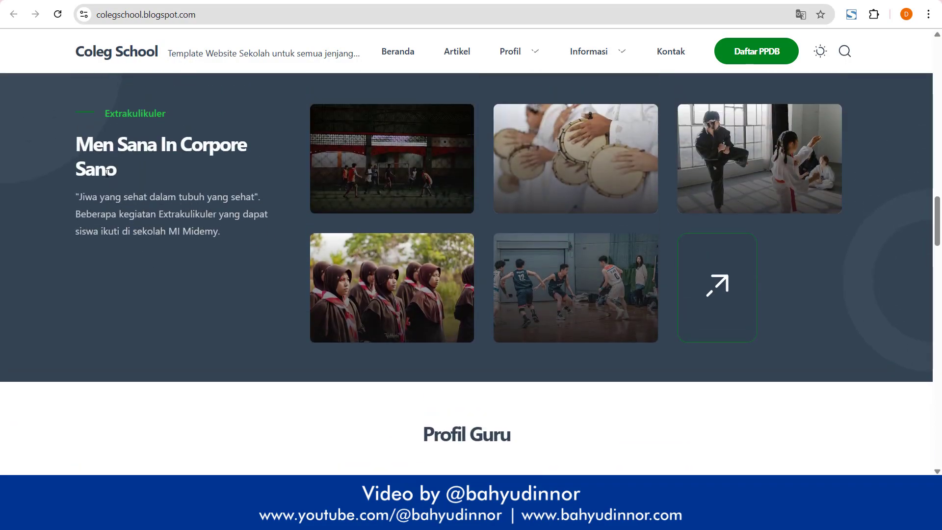
left_click_drag(102, 112, 232, 253)
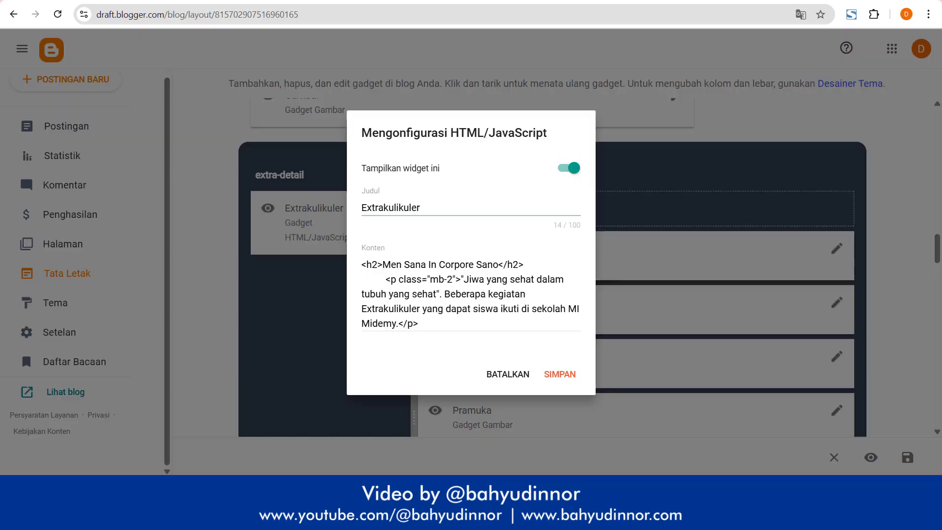
left_click_drag(464, 282, 398, 331)
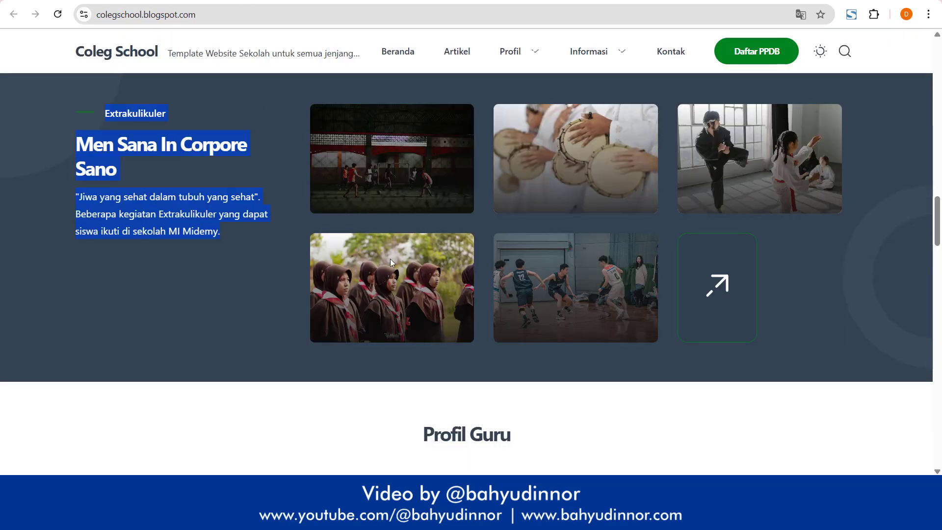
left_click_drag(157, 214, 263, 263)
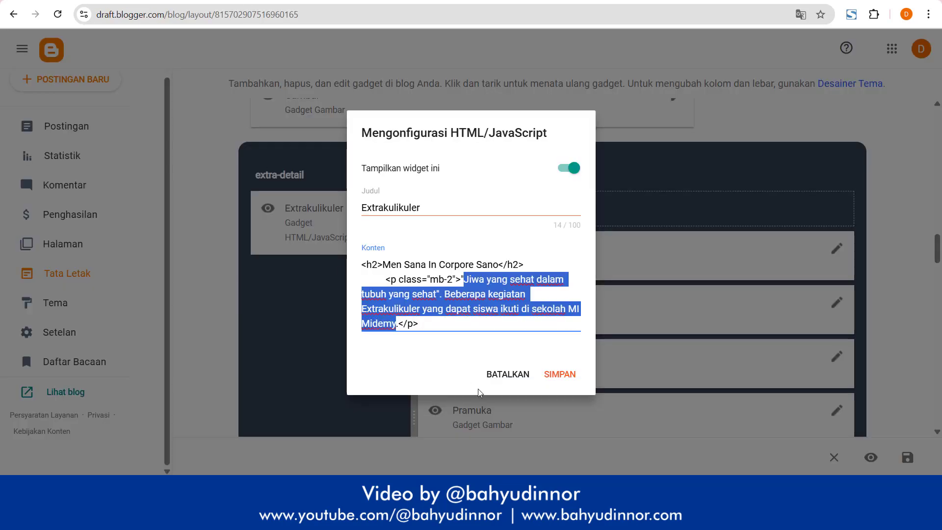
left_click(493, 384)
left_click(495, 367)
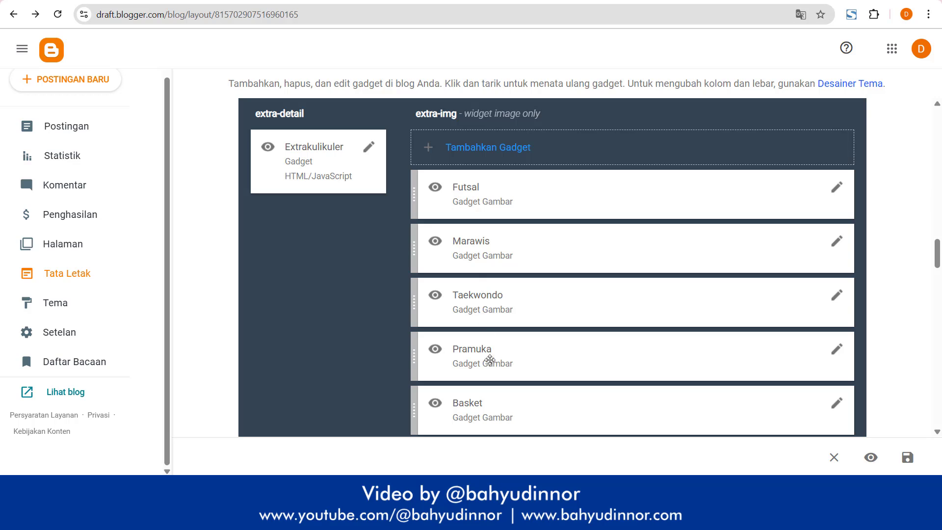
Step: Compare the extra-img gadgets with the homepage's Extrakulikuler photos and view the Ekskul label page behind the arrow tile
scroll(493, 385, "down", 2)
scroll(550, 391, "up", 2)
left_click(339, 1)
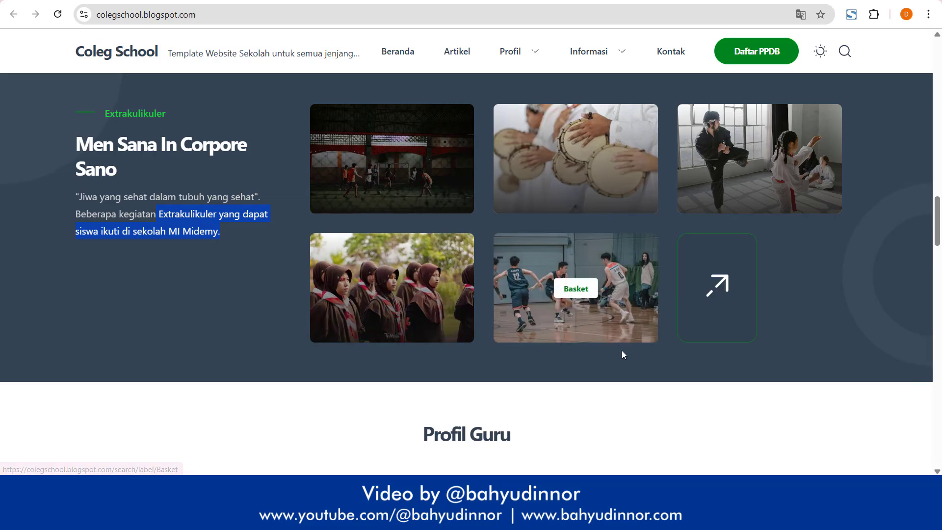
left_click(197, 2)
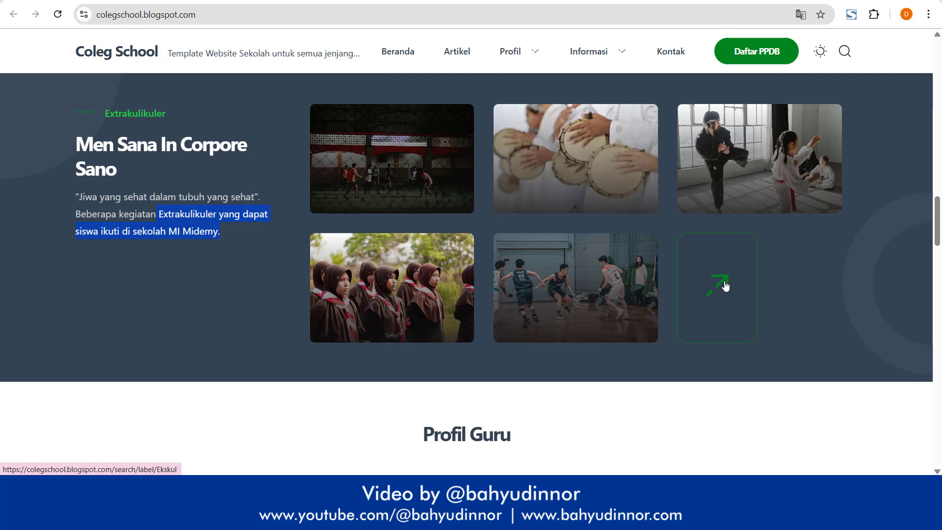
left_click(723, 283)
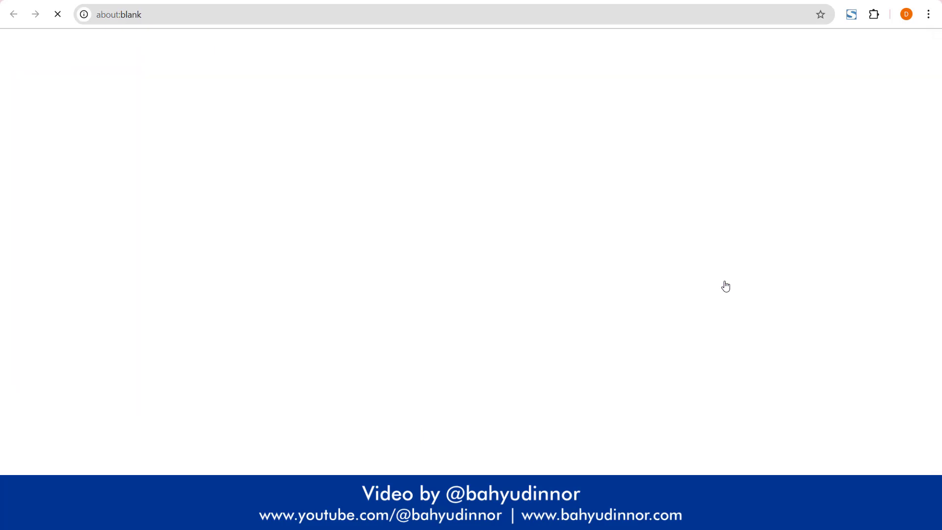
scroll(426, 322, "down", 3)
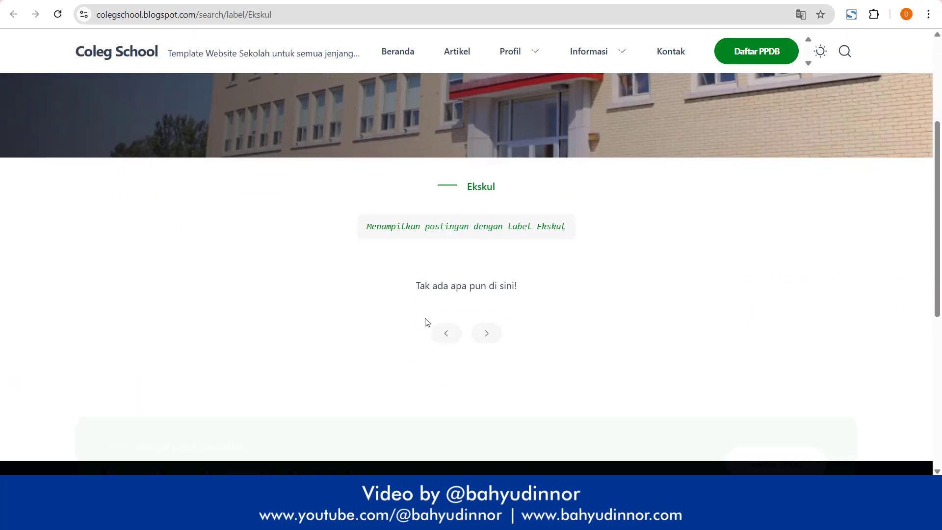
scroll(427, 322, "down", 1)
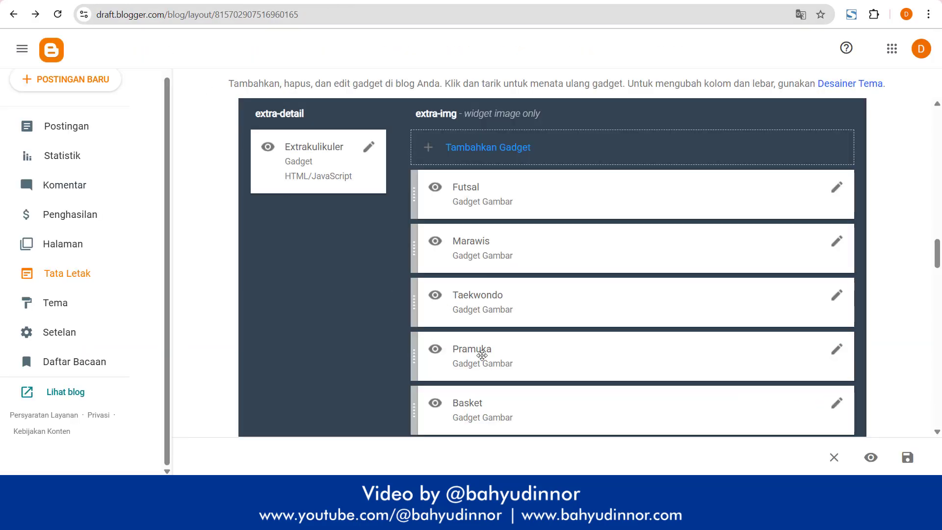
Step: Inspect the Daftar Guru label, See more link and item count in the Profil Guru gadget's code, and close it without saving
scroll(482, 355, "down", 6)
scroll(482, 355, "down", 1)
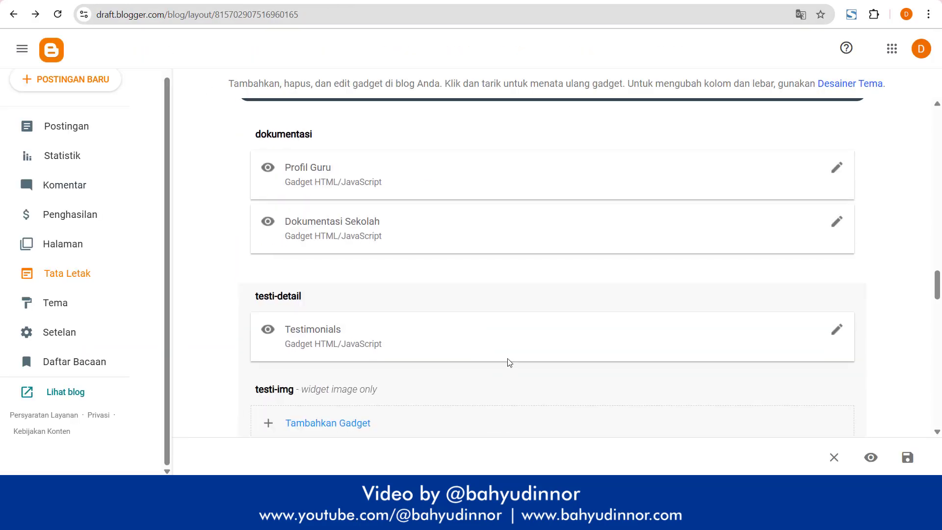
left_click(837, 167)
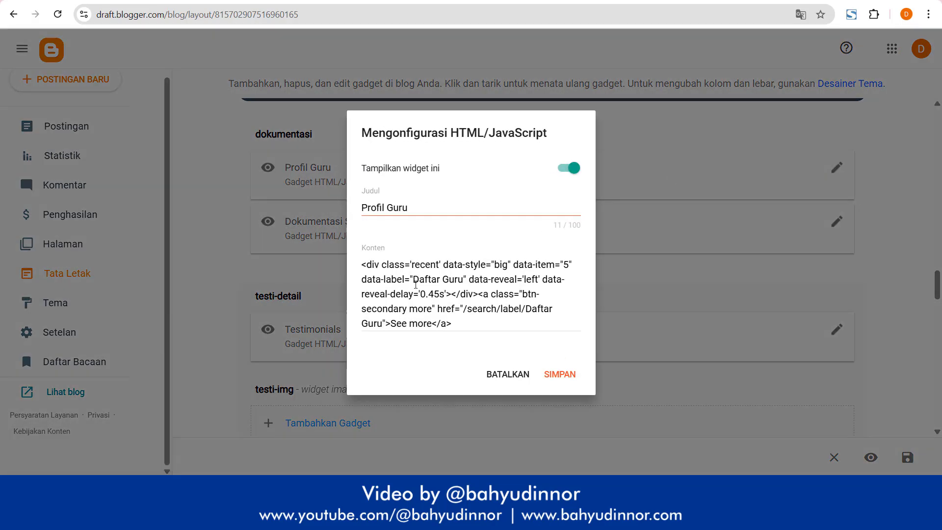
left_click_drag(415, 283, 463, 281)
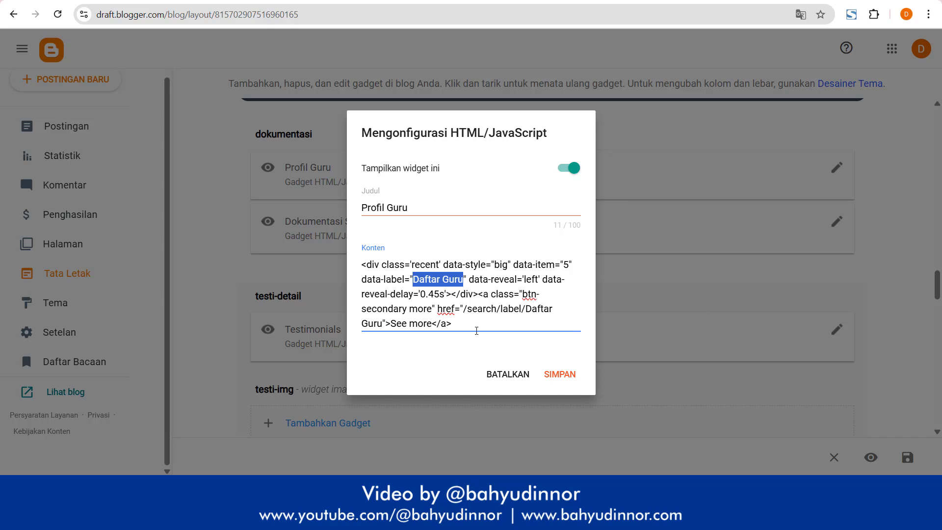
left_click_drag(537, 312, 386, 323)
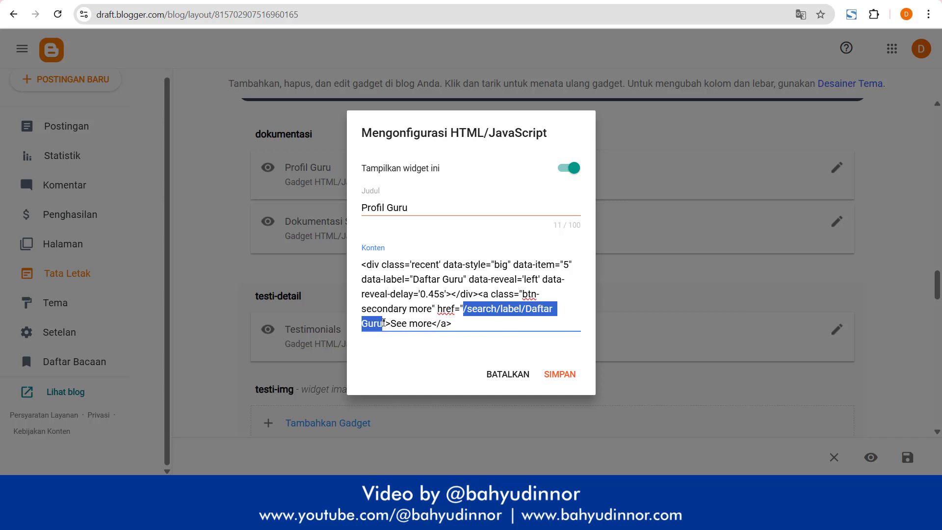
left_click_drag(564, 265, 570, 265)
left_click(514, 377)
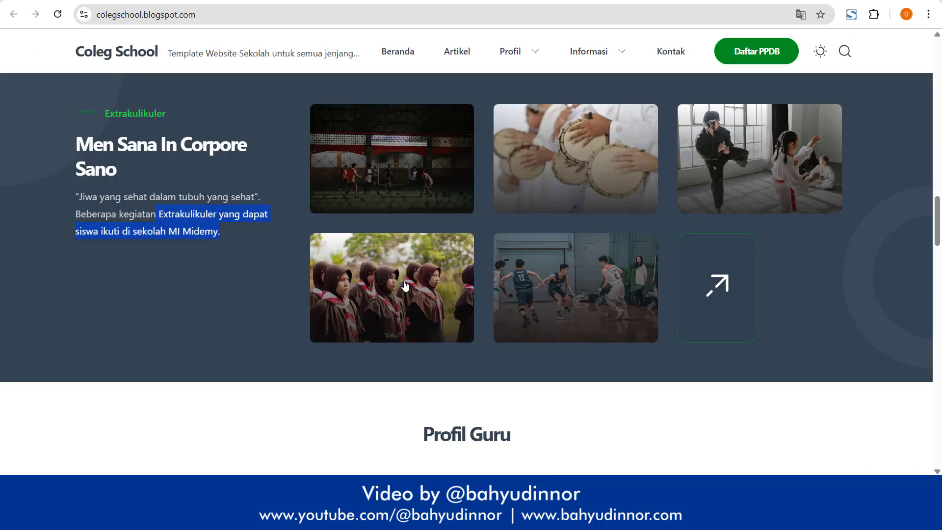
Step: View the homepage's Profil Guru section and examine the first teacher's profile page with its photo and data table
scroll(438, 319, "down", 4)
scroll(438, 319, "down", 5)
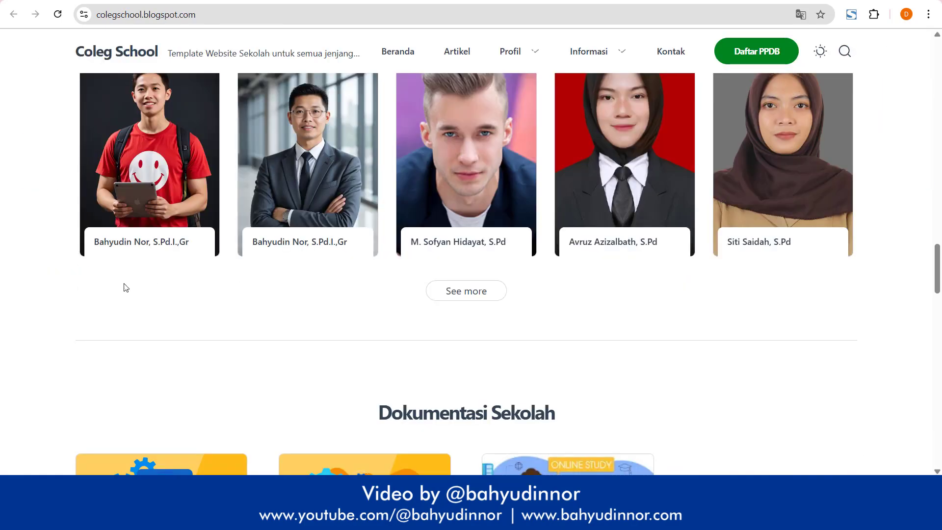
left_click(149, 213)
scroll(486, 371, "down", 5)
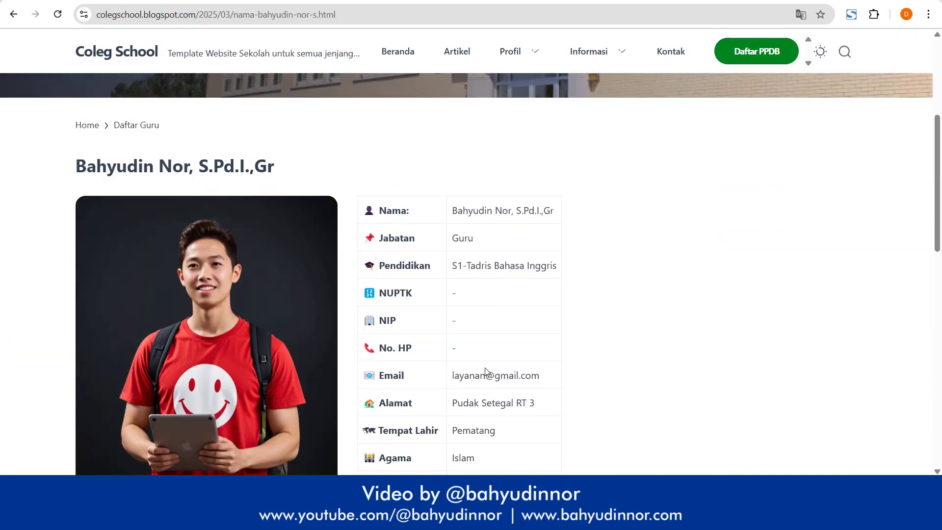
scroll(486, 368, "down", 5)
scroll(360, 189, "up", 4)
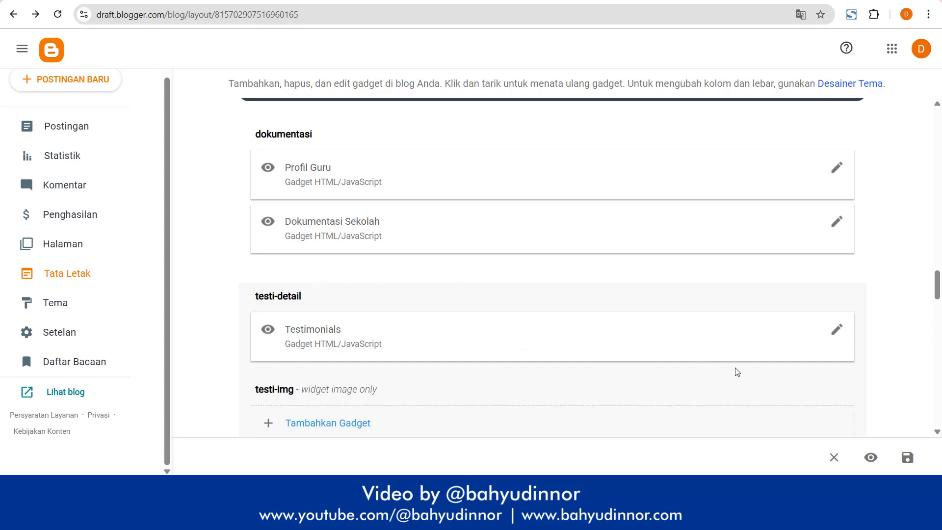
Step: Check the Testimonials gadget's content in testi-detail, close it without saving, and return from the teacher's profile page to the homepage
left_click(835, 329)
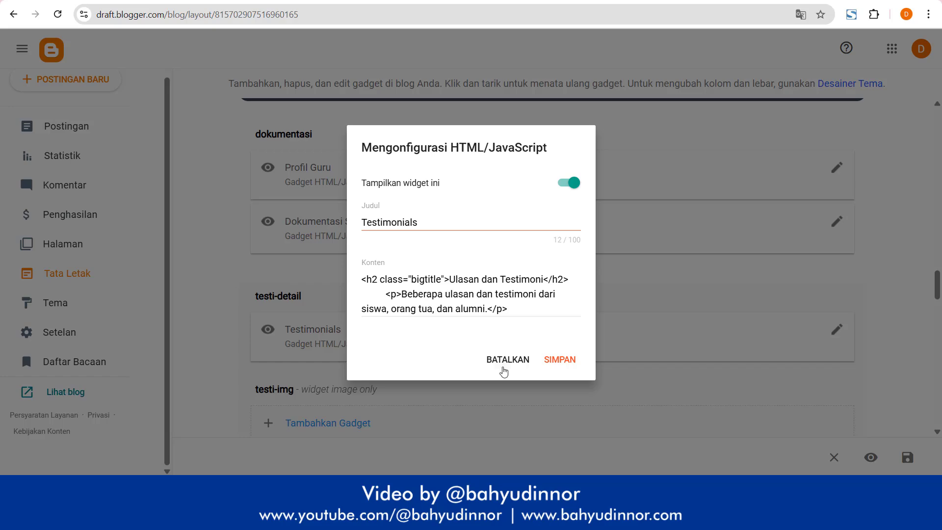
left_click(504, 371)
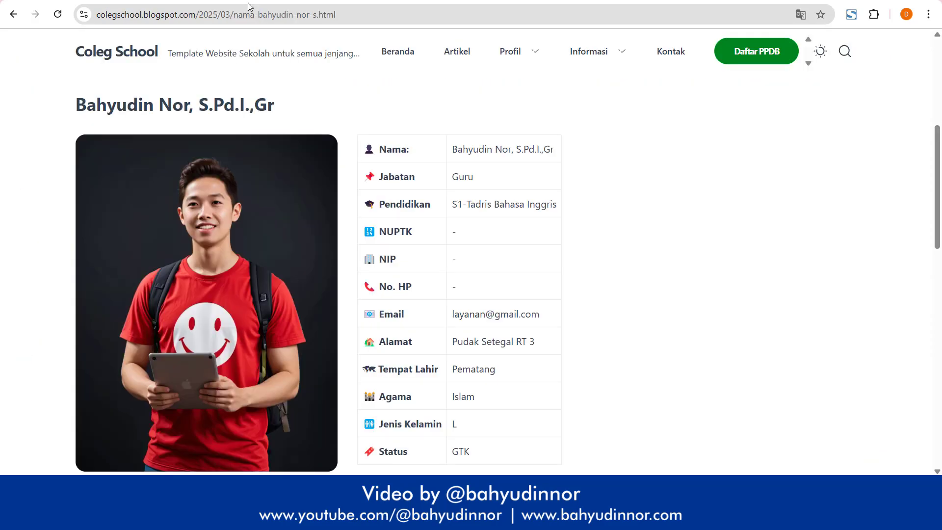
scroll(541, 391, "down", 6)
left_click(11, 16)
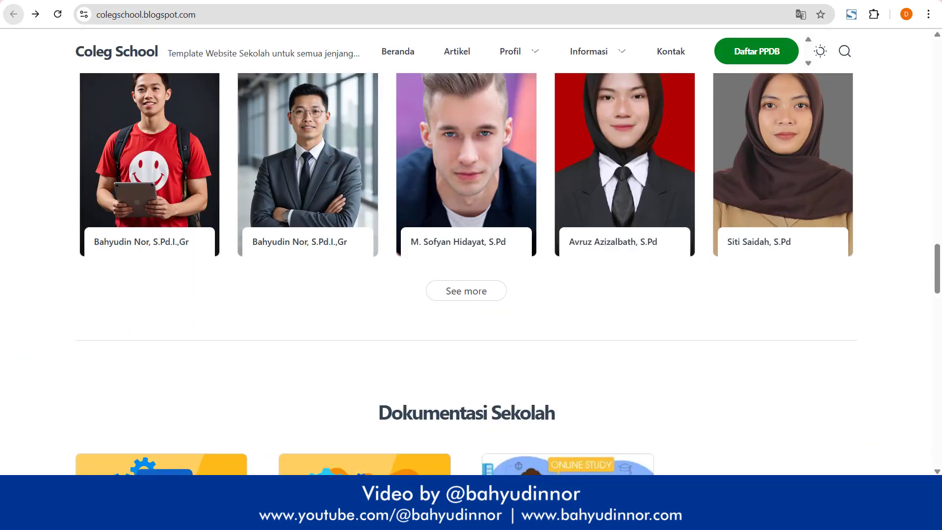
left_click(11, 16)
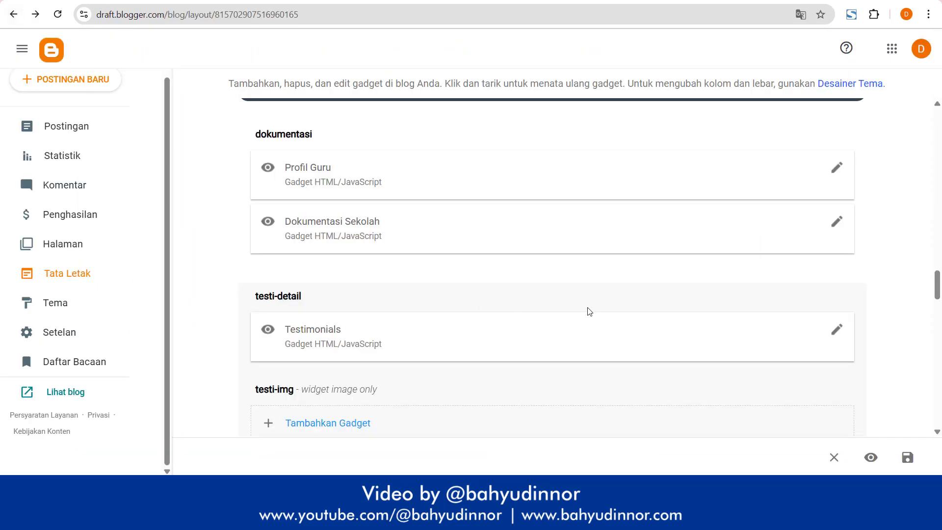
Step: Open the Dokumentasi Sekolah gadget for editing and view the matching Dokumentasi Sekolah section on the homepage
left_click(842, 223)
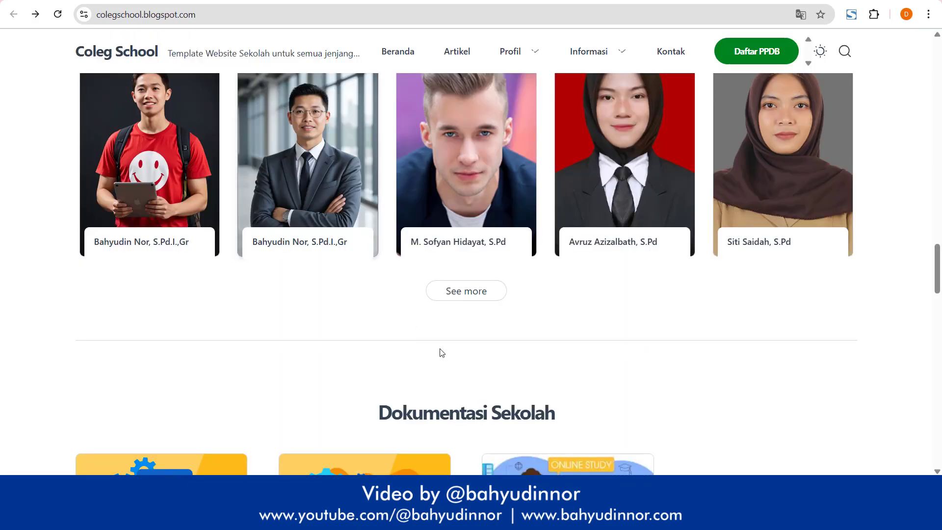
scroll(440, 351, "down", 6)
left_click_drag(378, 106, 531, 107)
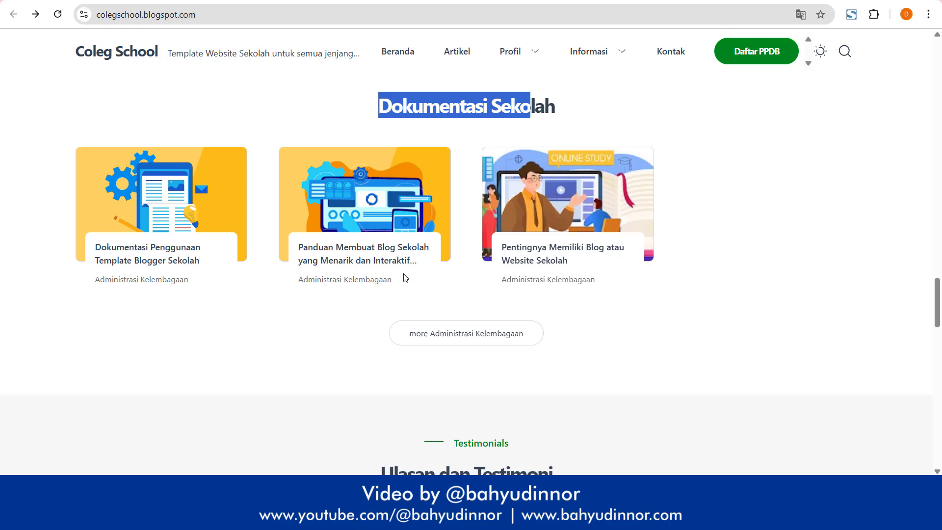
left_click(497, 115)
Step: Try the title Kegiatan Sekolah for the Dokumentasi Sekolah gadget, highlight its Administrasi Kelembagaan label, and discard the change
left_click(121, 1)
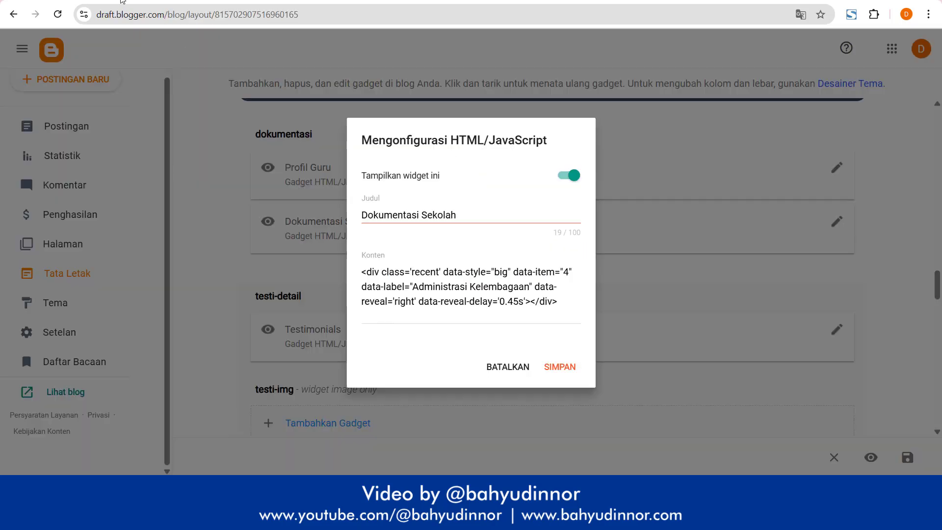
double_click(438, 215)
key("ctrl+a")
type("K")
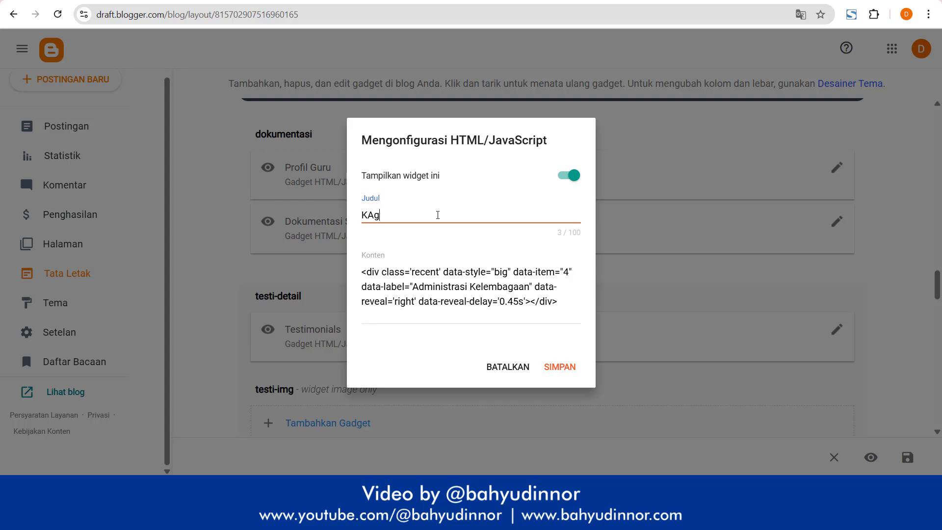
type("Agiata")
key("ctrl+a")
type("Kegiatan")
left_click_drag(417, 288, 507, 288)
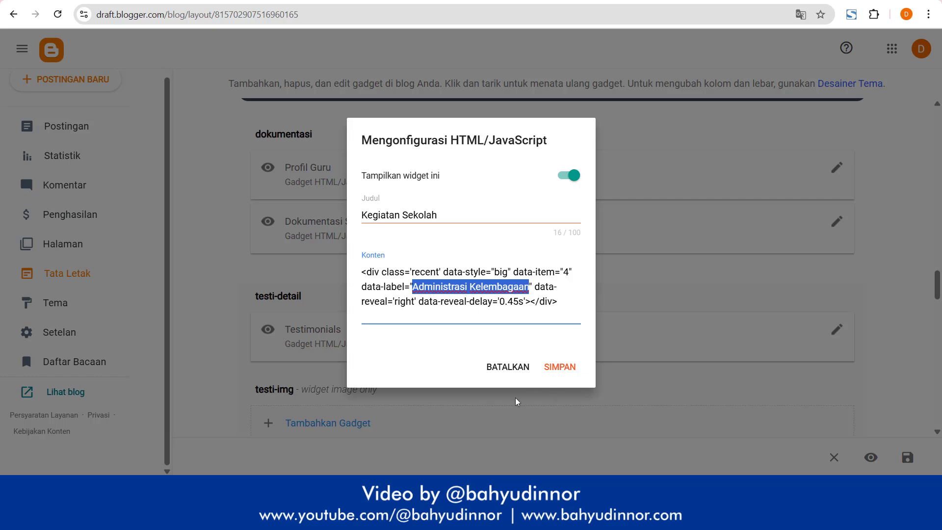
left_click(506, 369)
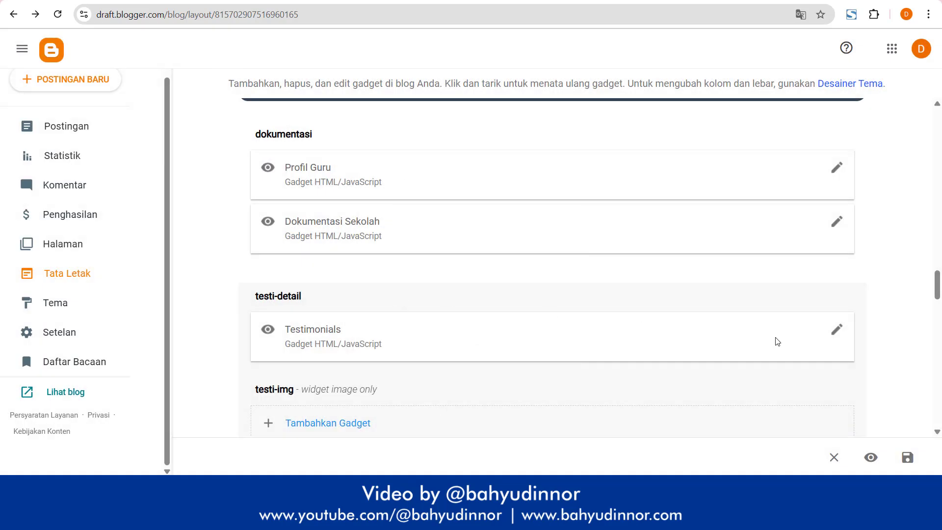
Step: Compare the Testimonials gadget's title, heading and description with the homepage's testimonial section, and close the gadget without saving
left_click(836, 329)
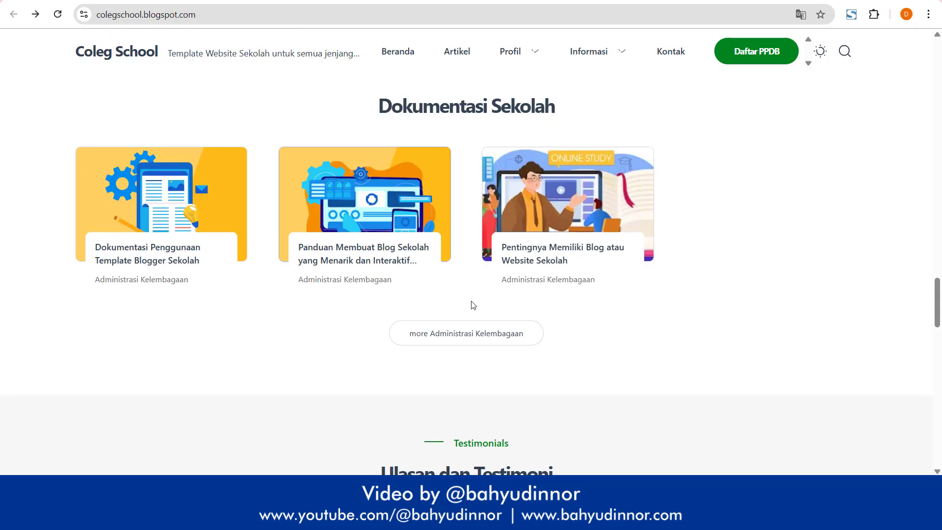
scroll(472, 305, "down", 7)
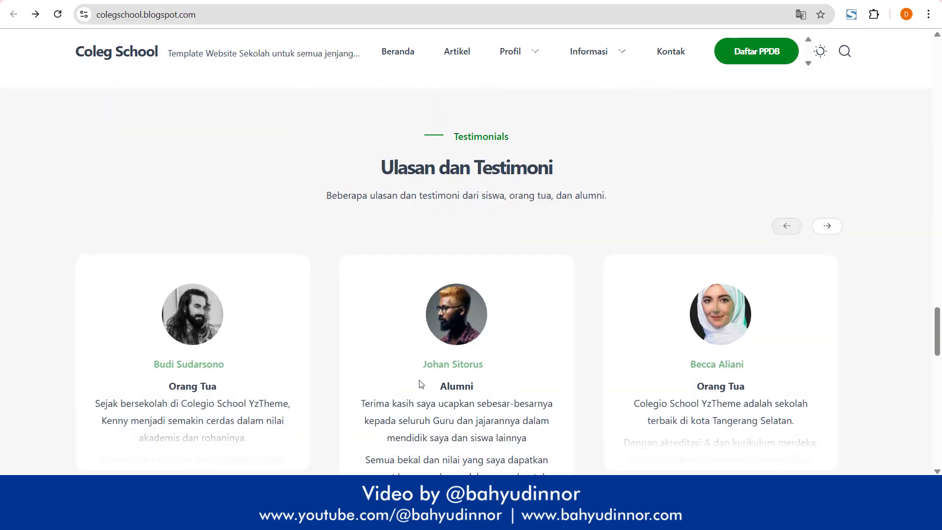
left_click_drag(327, 134, 598, 137)
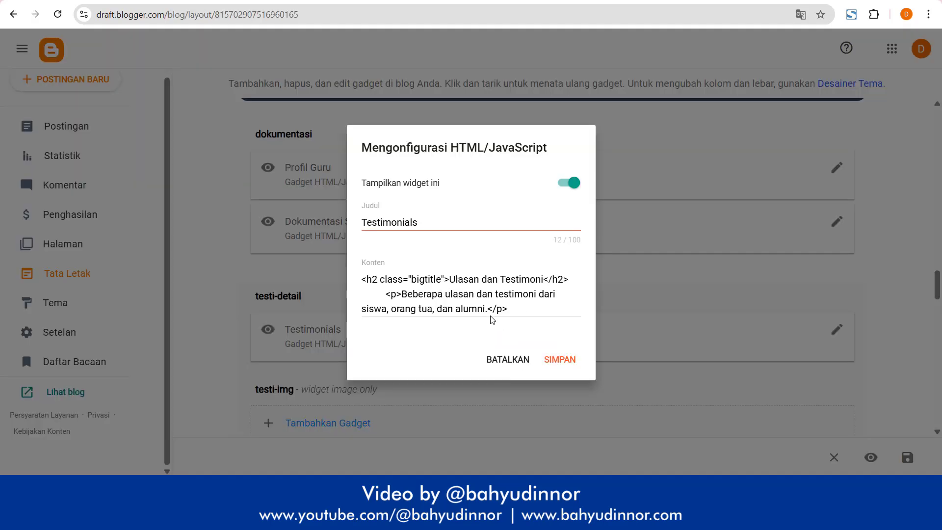
left_click_drag(450, 279, 544, 279)
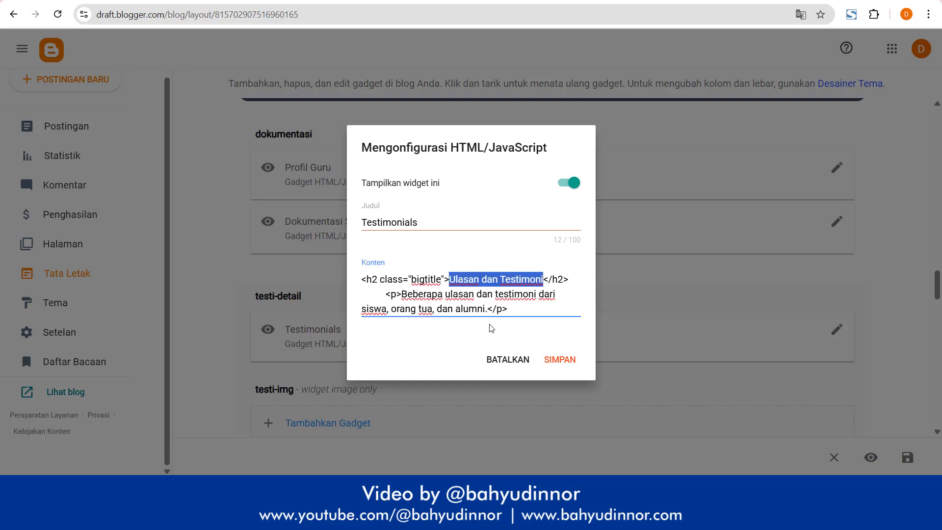
left_click_drag(412, 294, 489, 323)
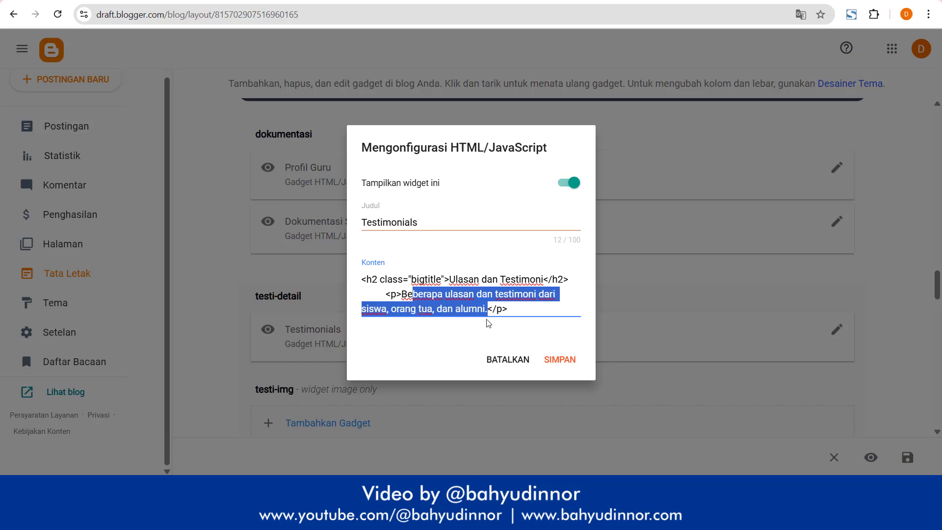
left_click(497, 360)
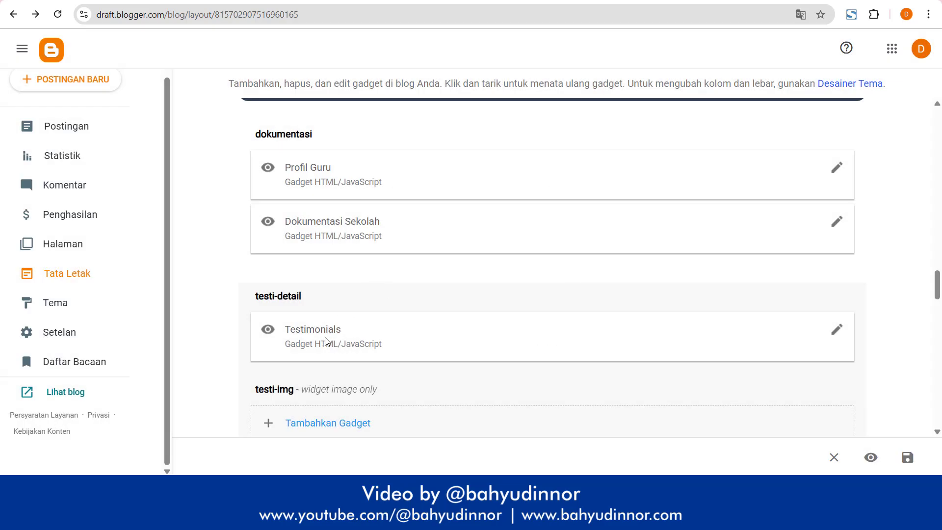
Step: View the homepage's testimonial cards, recheck the Ulasan dan Testimoni heading in the Testimonials gadget, and close it without saving
scroll(610, 253, "down", 1)
key("ctrl+Tab")
scroll(296, 288, "down", 2)
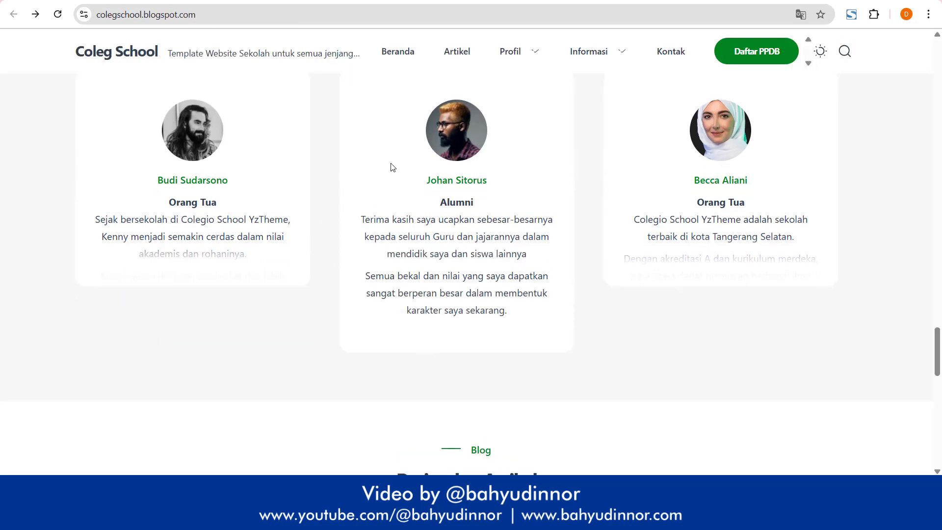
key("ctrl+shift+Tab")
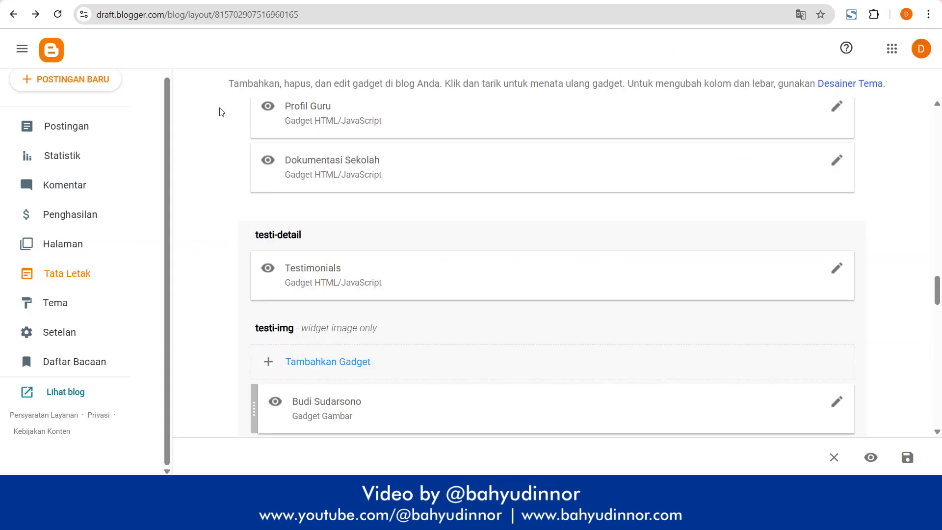
left_click(837, 269)
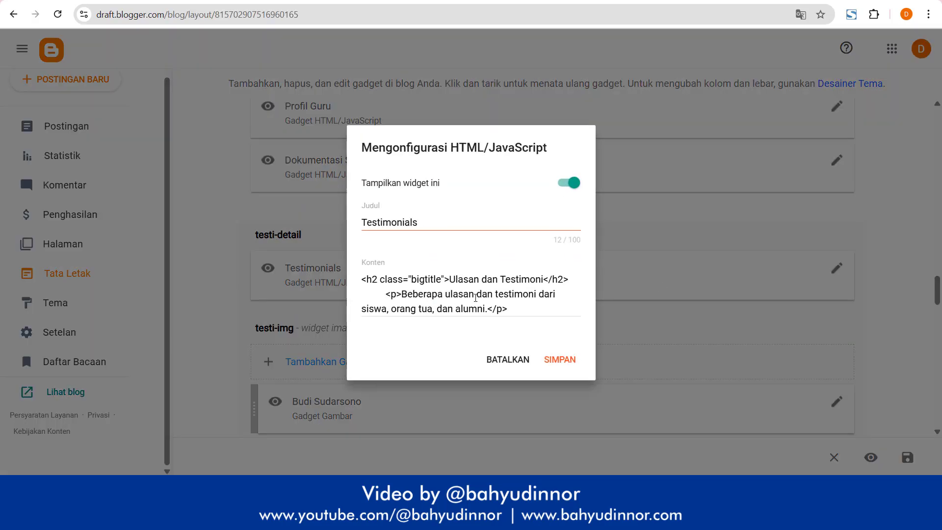
left_click_drag(441, 279, 549, 277)
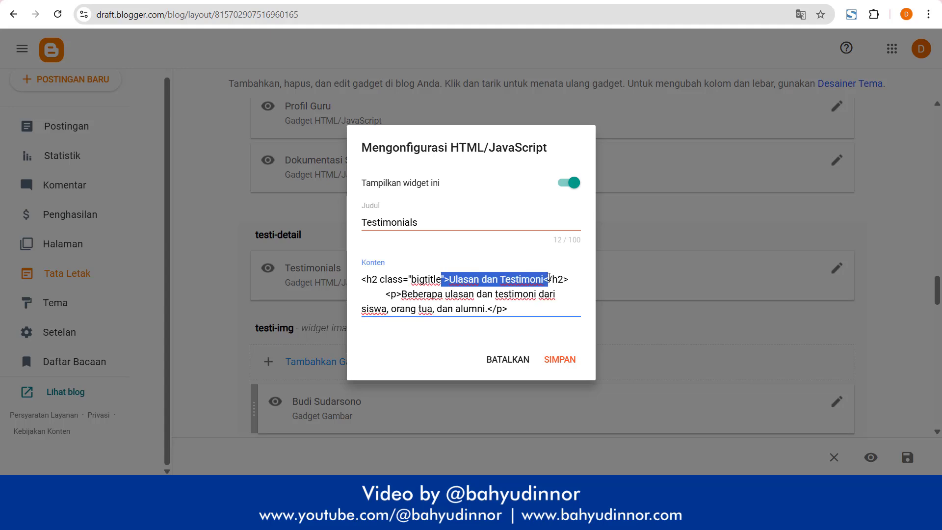
left_click(509, 362)
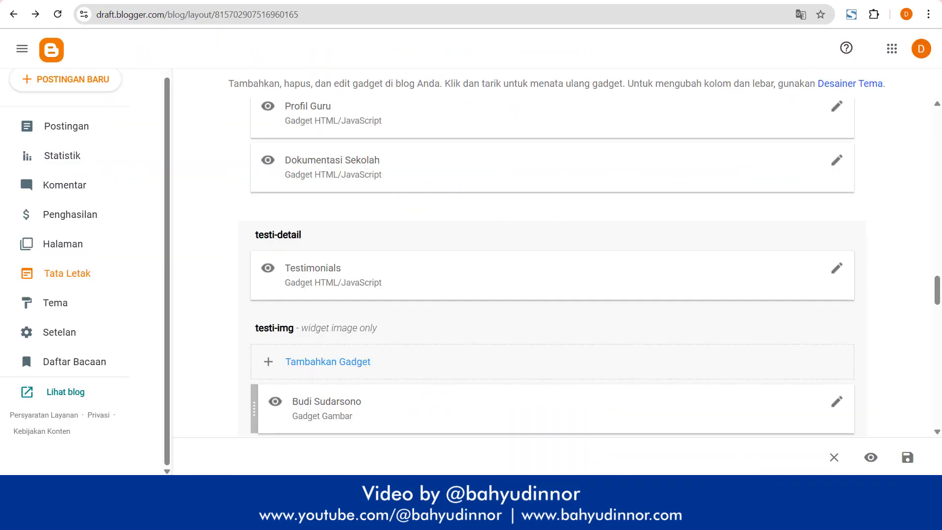
Step: Inspect the title, caption and photo of the first testi-img gadget, close it without saving, and compare with the homepage's testimonial cards
scroll(431, 256, "down", 3)
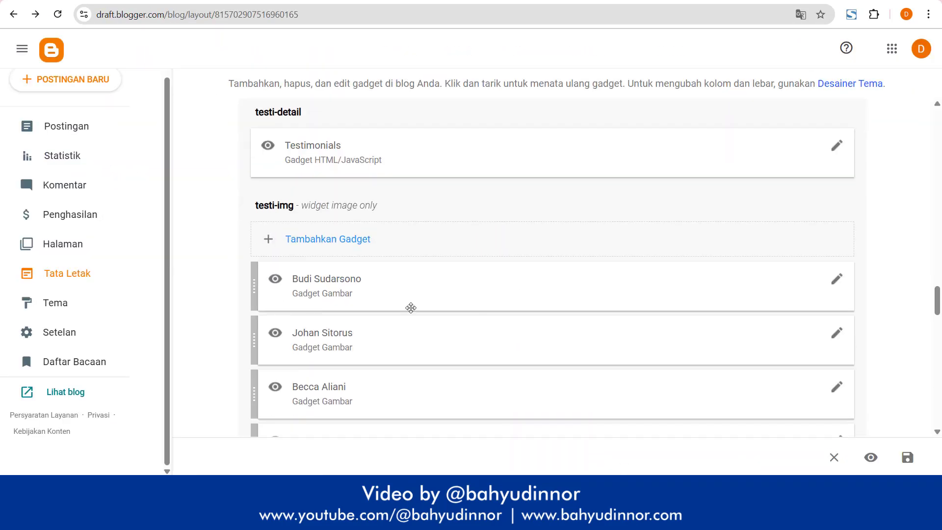
scroll(296, 292, "down", 1)
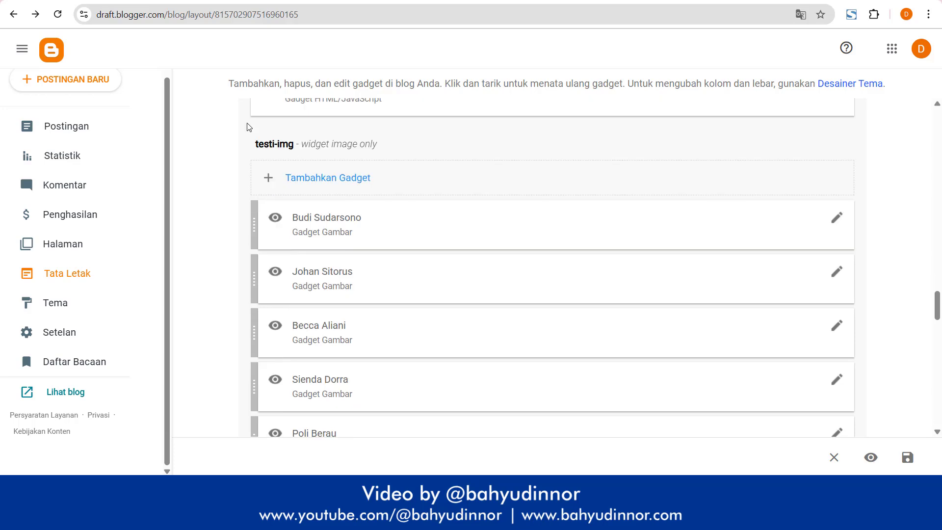
left_click(837, 221)
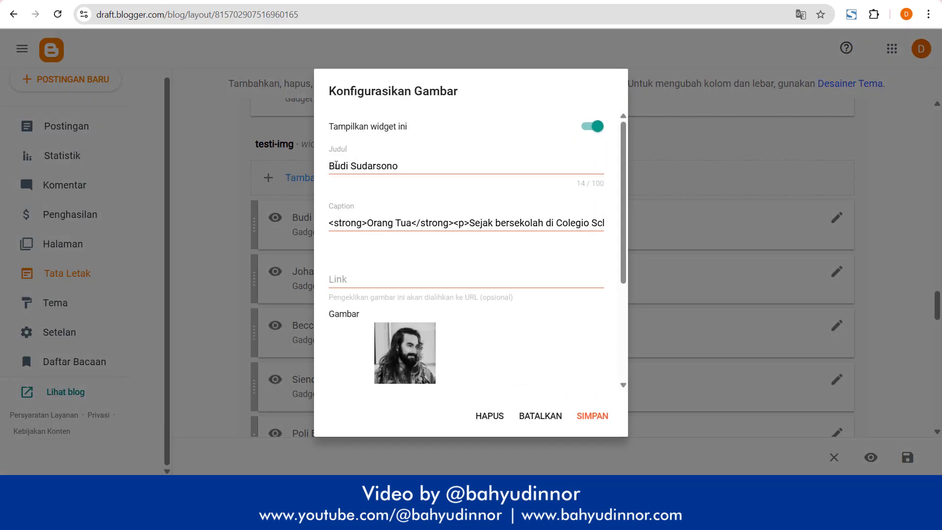
triple_click(466, 166)
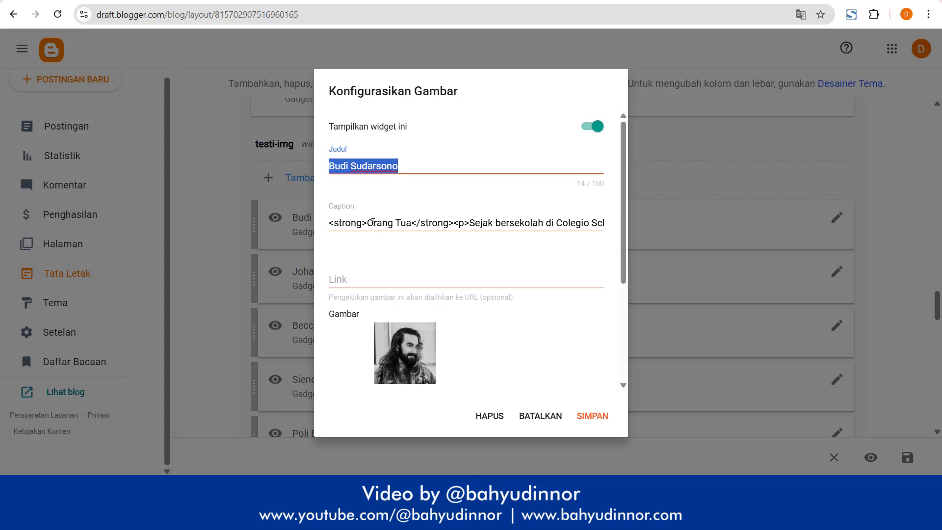
left_click_drag(372, 222, 653, 237)
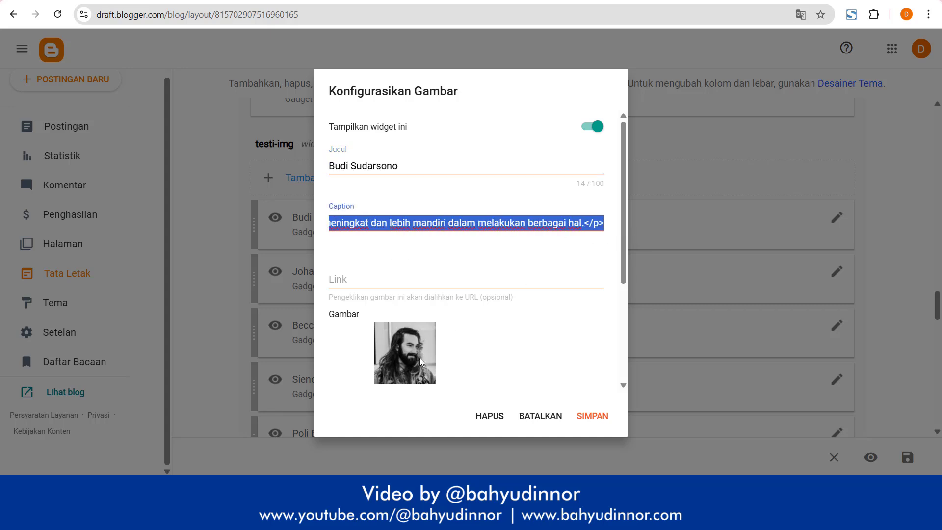
left_click(539, 416)
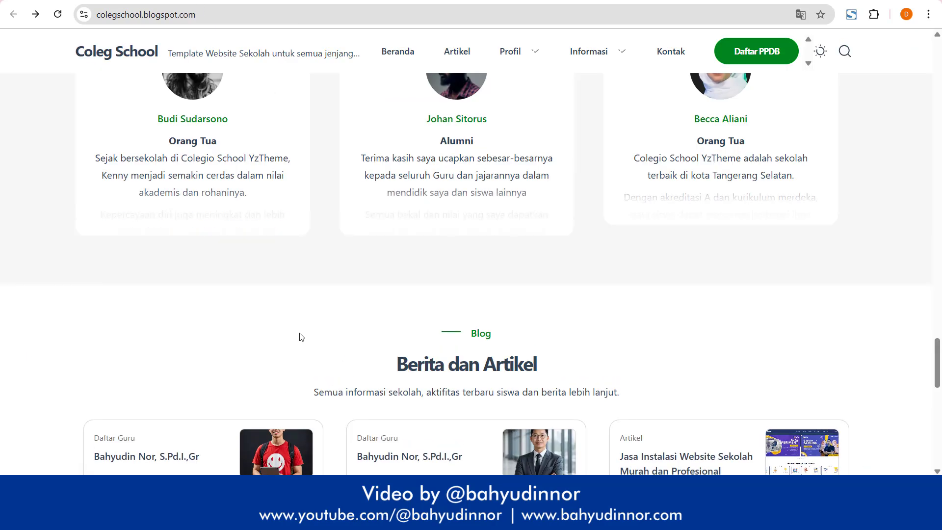
scroll(226, 206, "up", 3)
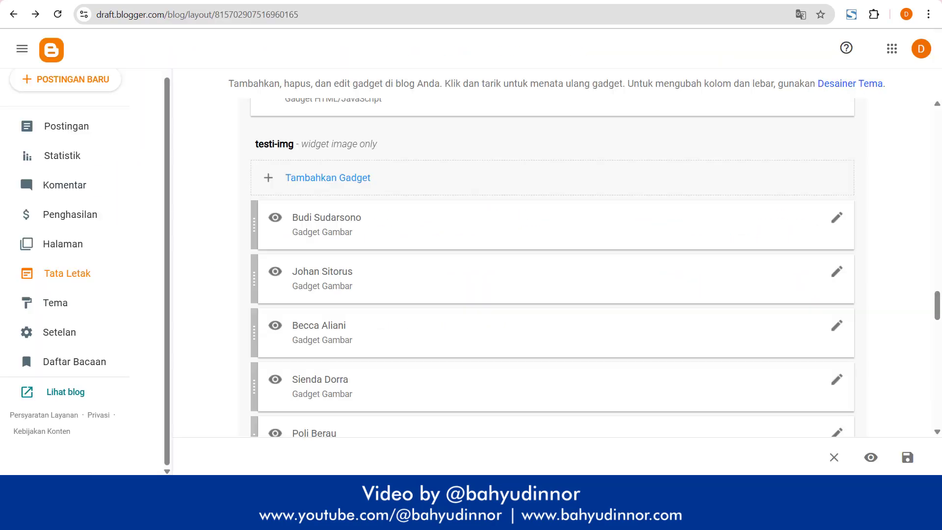
Step: Review the layout sections after the landing page, from bottom-header, main-top, main and main-bottom through to cta and footer-nav
scroll(483, 351, "down", 7)
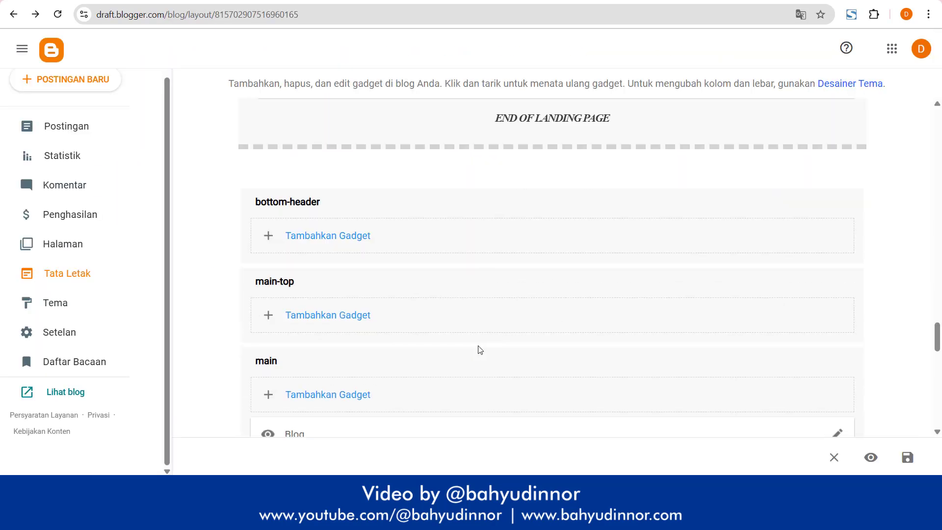
scroll(357, 265, "down", 3)
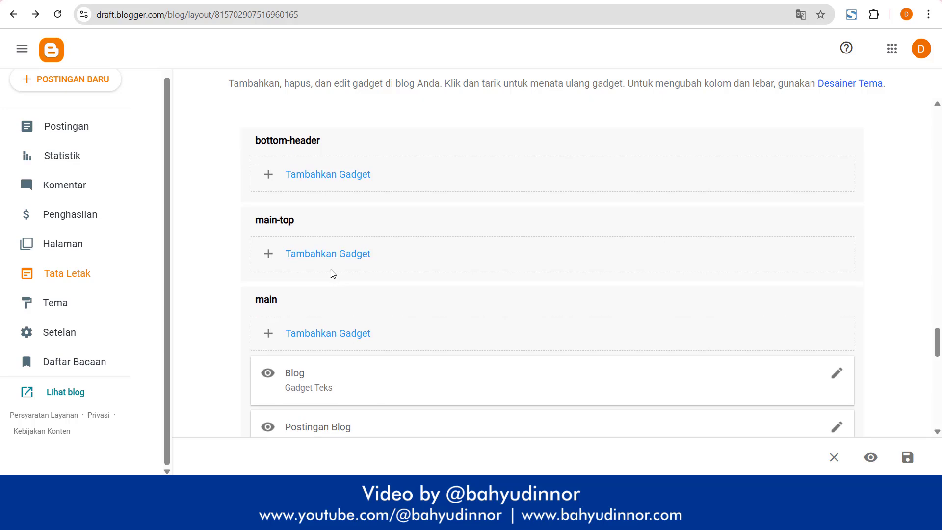
scroll(316, 288, "up", 3)
scroll(346, 273, "down", 4)
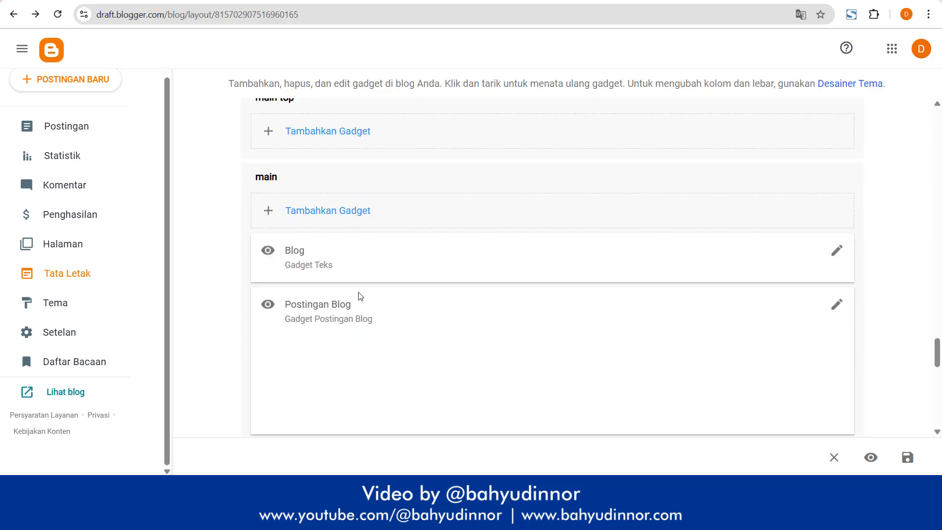
scroll(385, 274, "down", 3)
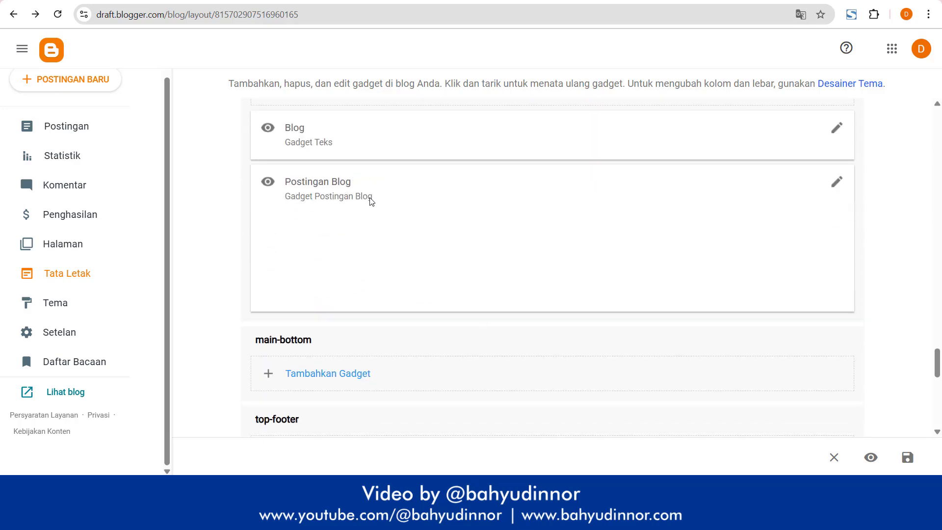
scroll(371, 201, "down", 8)
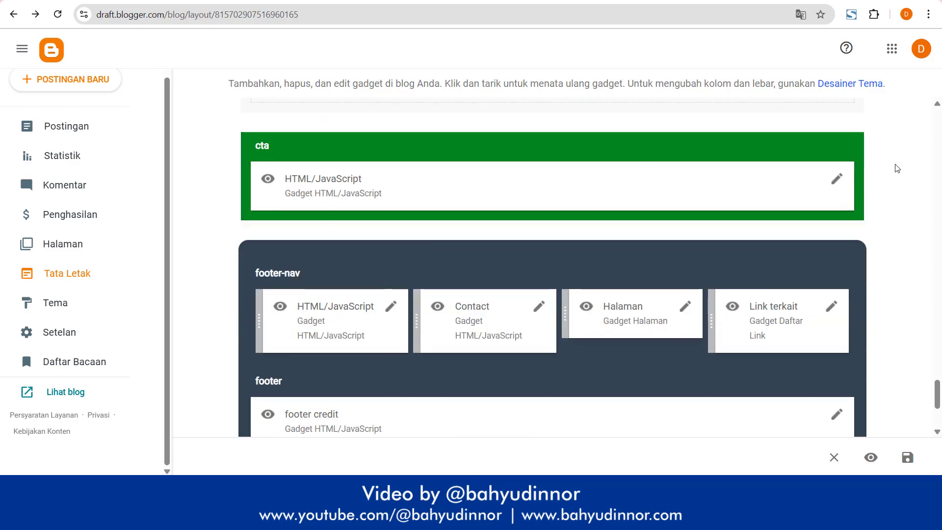
Step: Open the cta gadget for editing and examine the green PPDB registration banner on the homepage
left_click(841, 184)
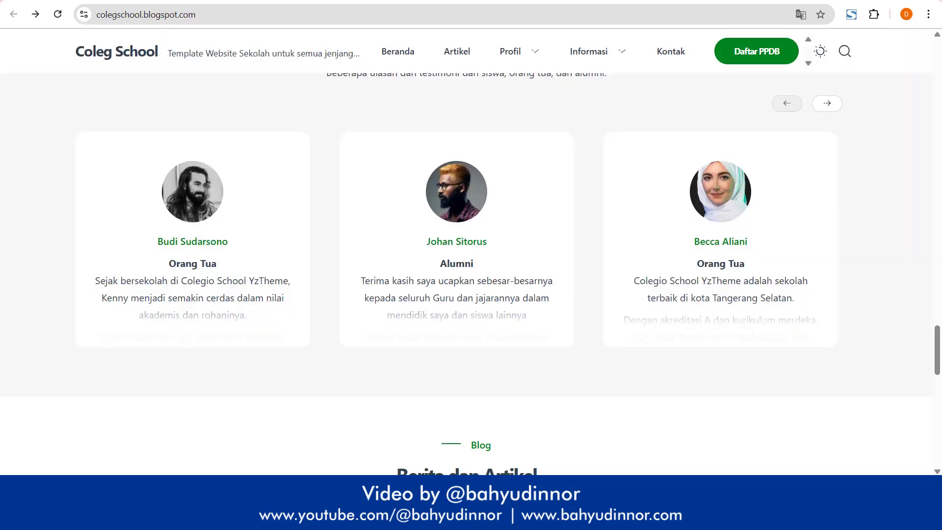
scroll(417, 361, "down", 8)
scroll(417, 361, "down", 5)
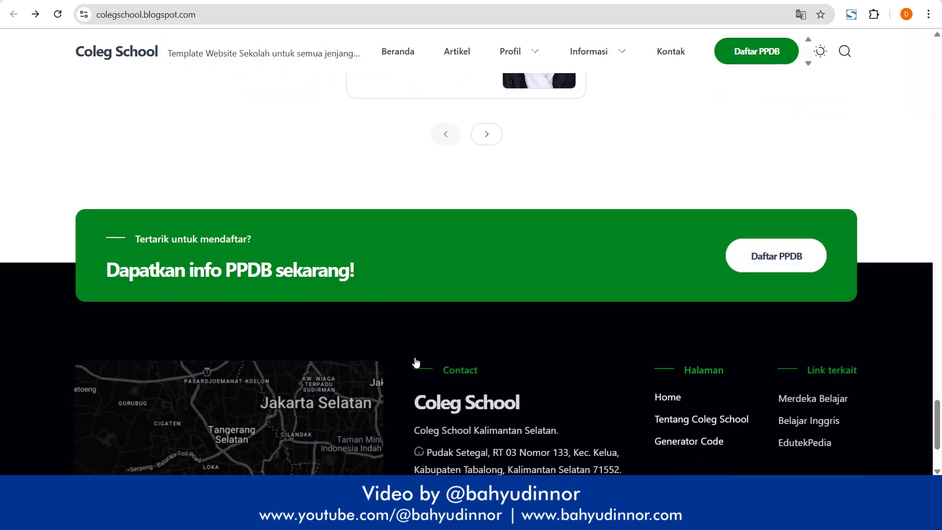
left_click_drag(134, 237, 838, 289)
left_click(496, 281)
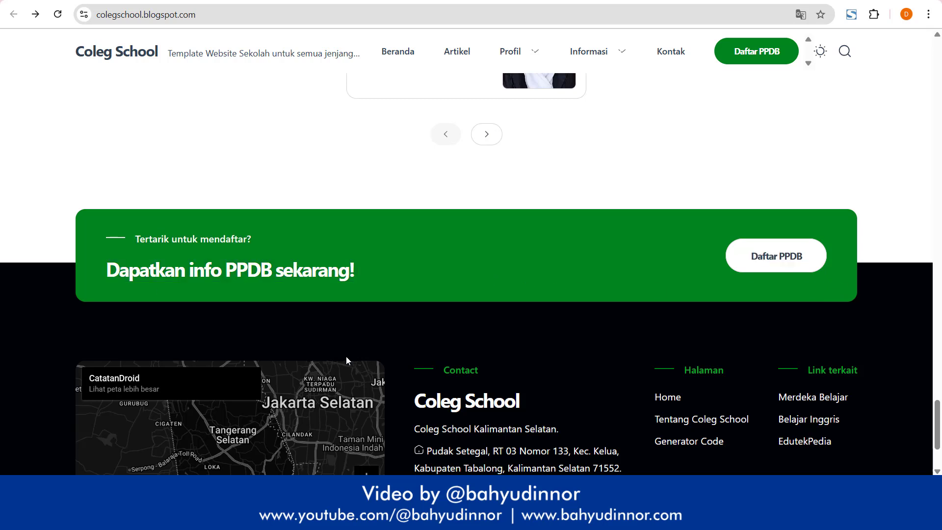
Step: Inspect the Daftar PPDB button text and the bigtitle heading in the cta gadget's code, and close it without saving
left_click(93, 1)
scroll(479, 331, "down", 1)
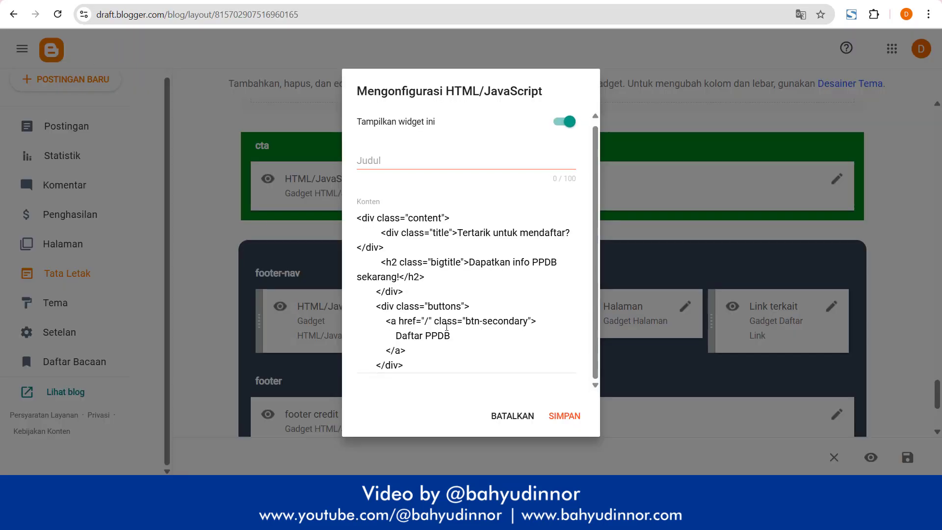
left_click_drag(396, 336, 450, 336)
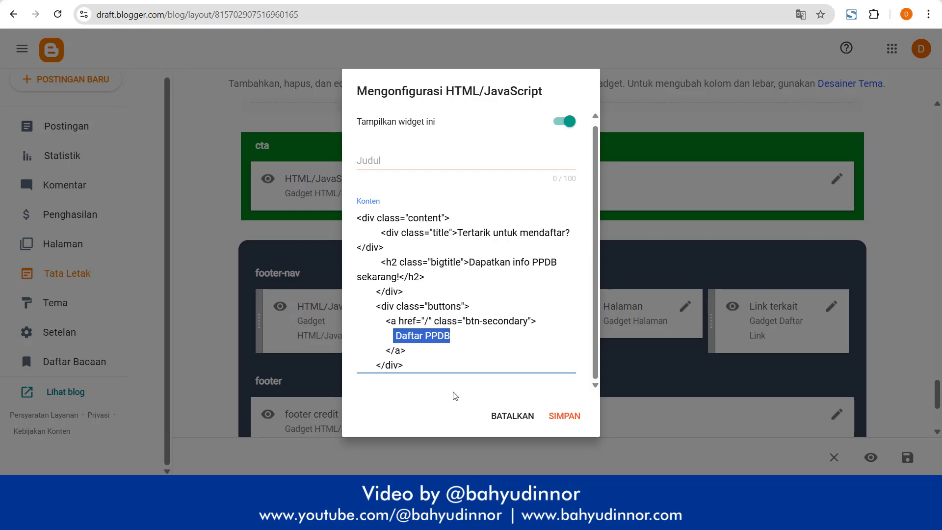
left_click_drag(472, 256, 397, 277)
left_click(509, 416)
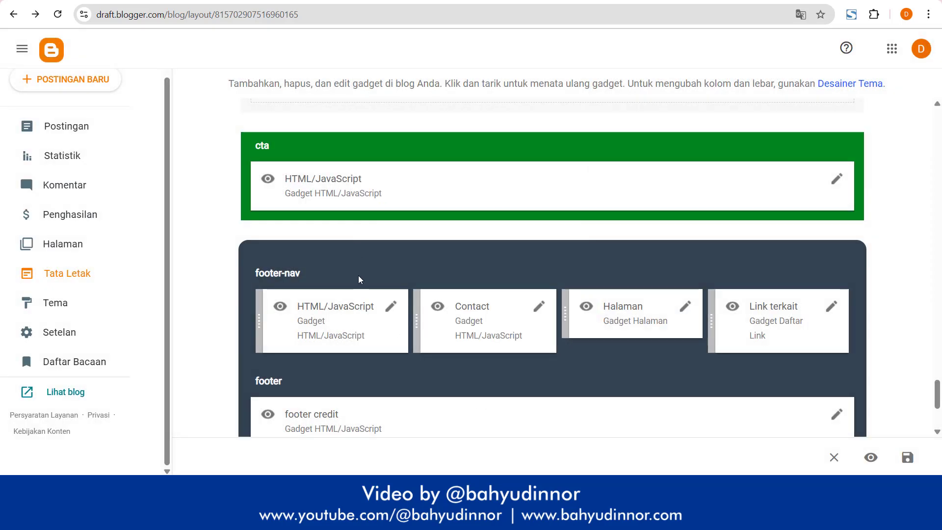
Step: Inspect the Google Maps iframe code in the first footer-nav gadget, compare it with the homepage's footer map, and close it without saving
scroll(358, 275, "down", 1)
left_click(388, 249)
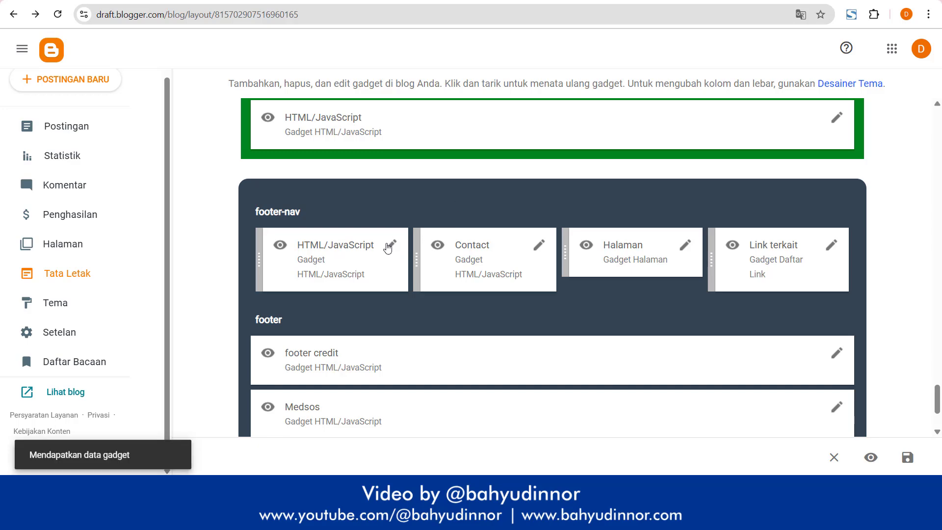
scroll(400, 264, "down", 1)
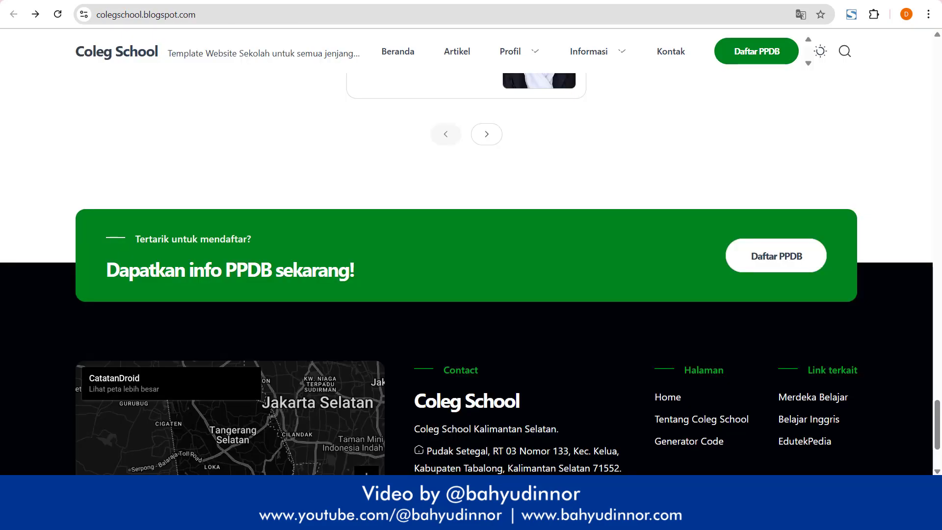
scroll(25, 288, "down", 3)
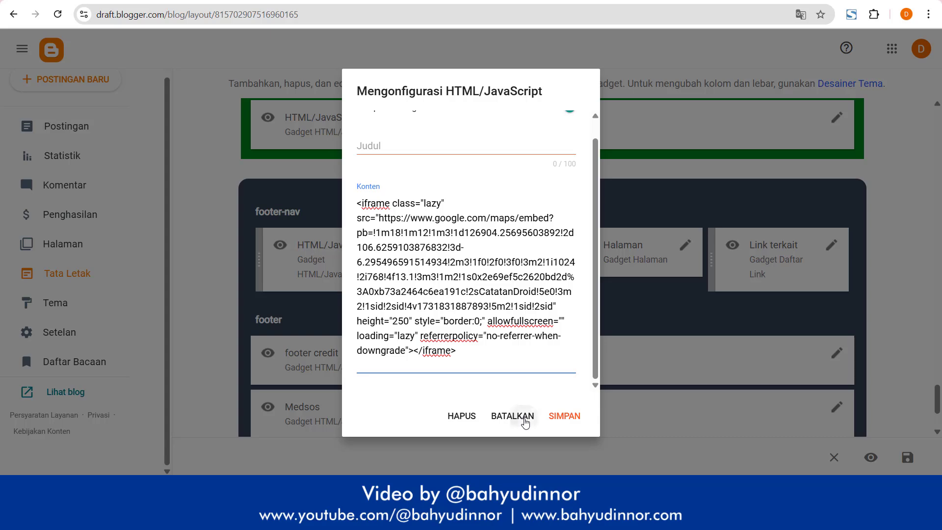
left_click(525, 421)
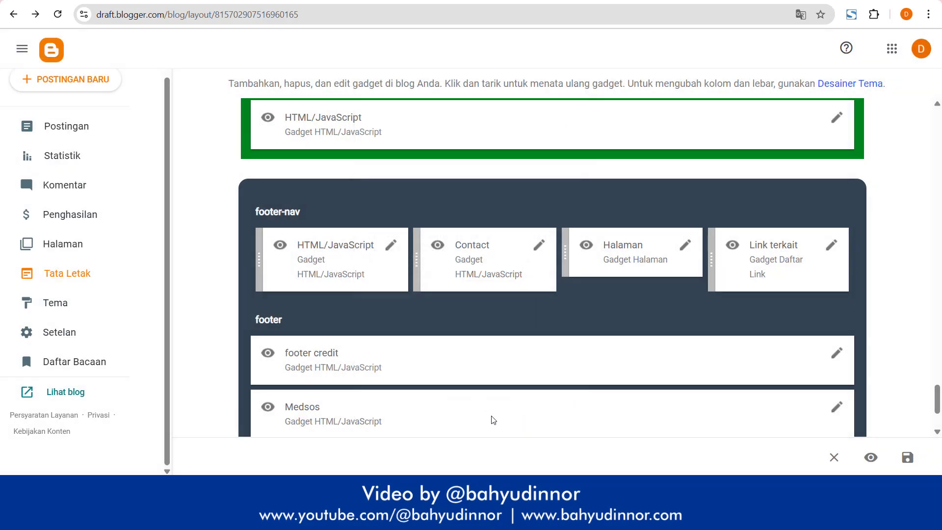
Step: Inspect the school description, WhatsApp link and e-mail in the footer-nav Contact gadget's code, and close it without saving
left_click(539, 247)
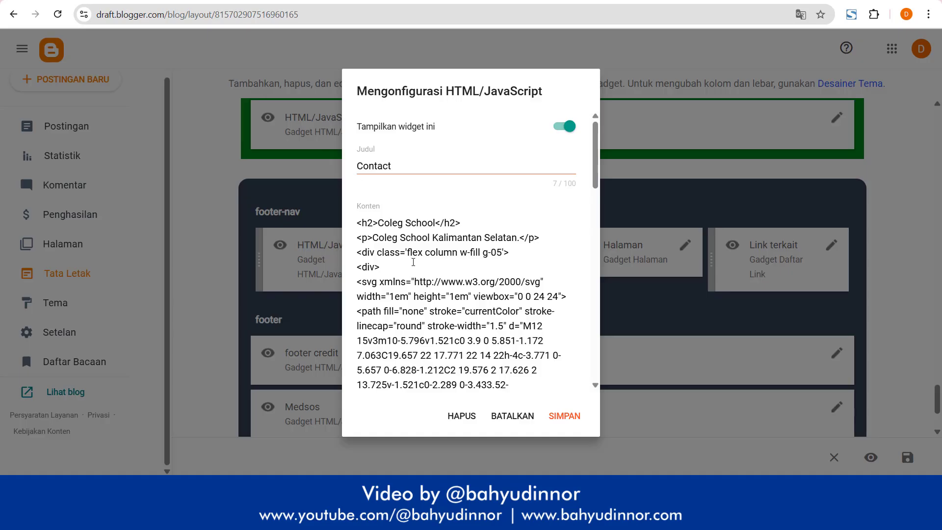
left_click_drag(416, 238, 501, 387)
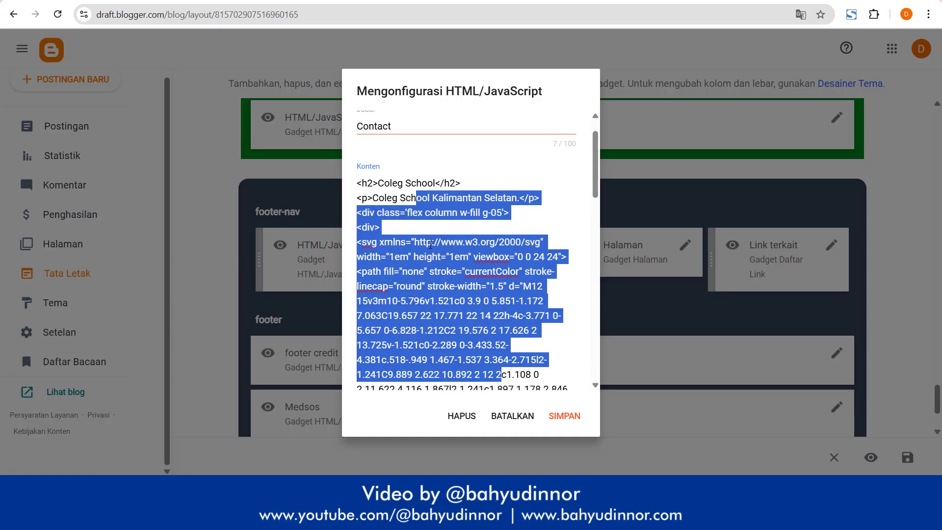
left_click(431, 243)
left_click_drag(400, 197, 518, 198)
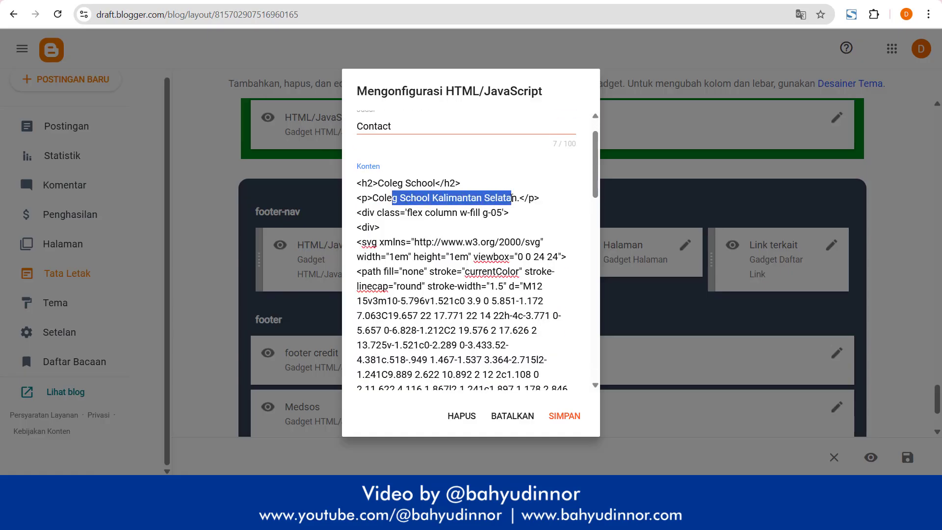
scroll(450, 294, "down", 4)
scroll(451, 326, "down", 12)
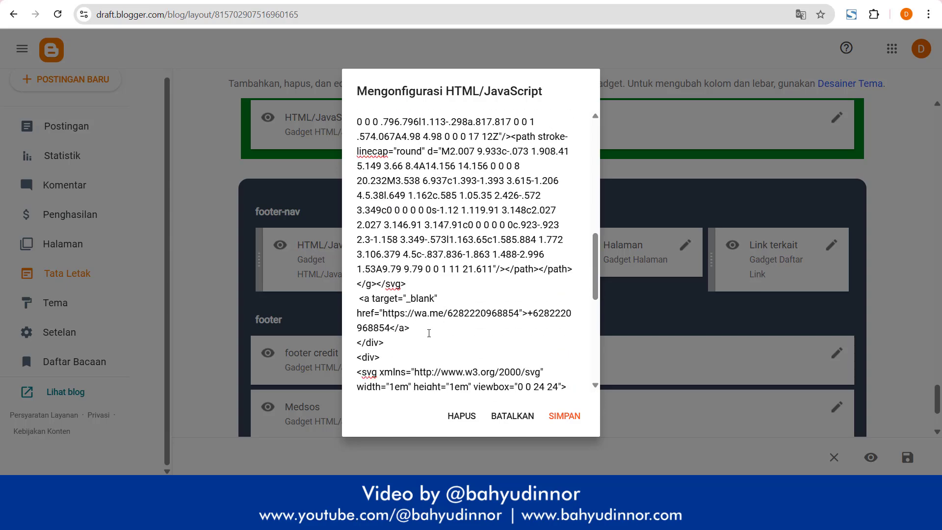
left_click_drag(359, 306, 499, 300)
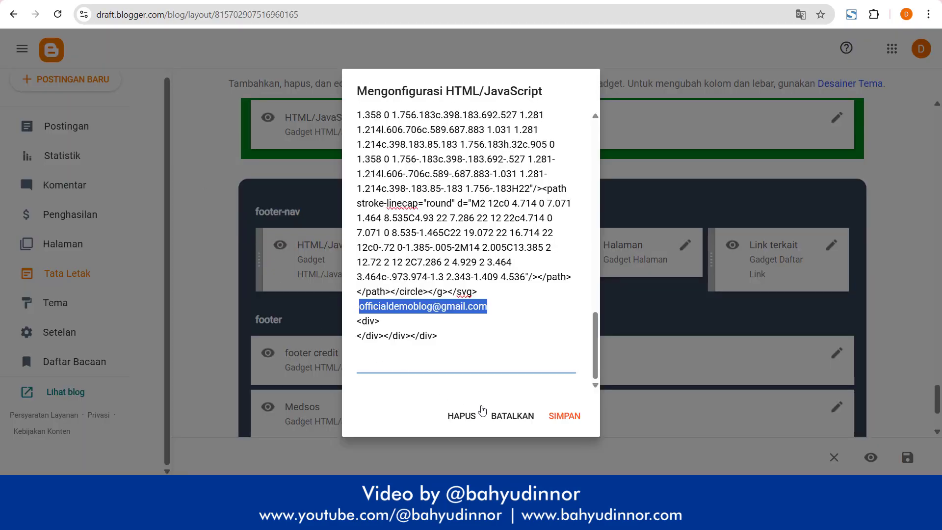
left_click(485, 415)
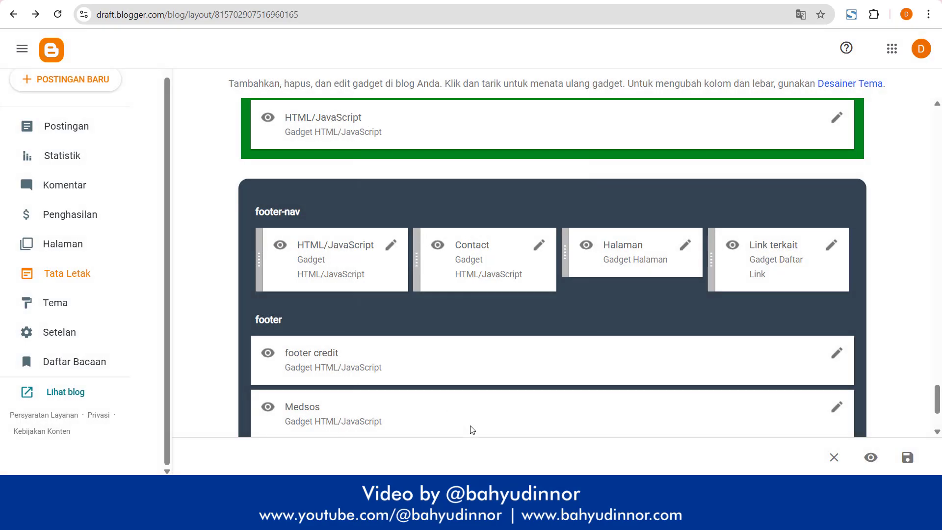
Step: Inspect the page list in the footer-nav Halaman gadget, compare it with the homepage footer, and close it without saving
left_click(681, 250)
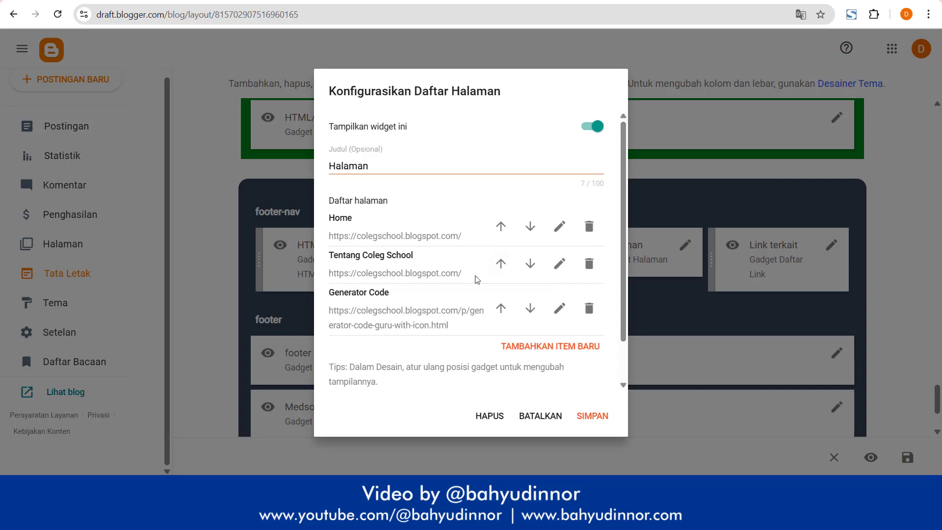
scroll(474, 275, "down", 1)
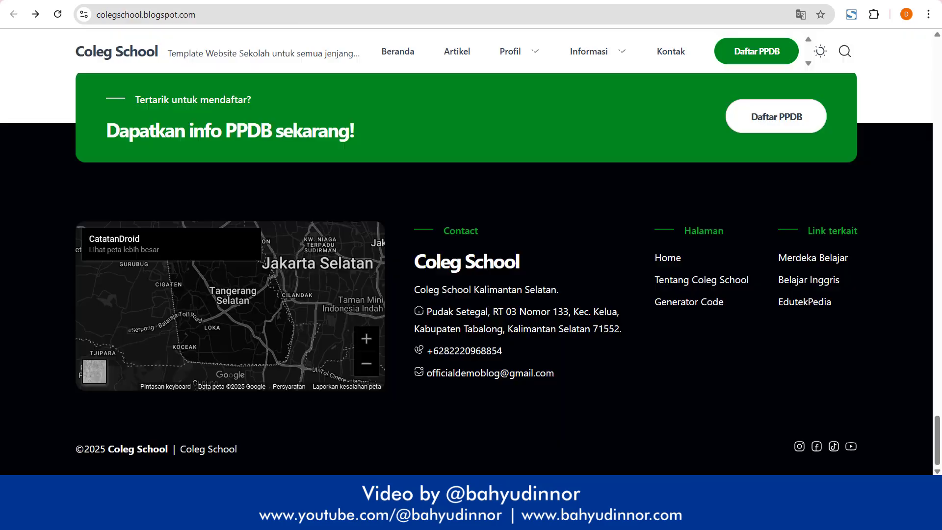
scroll(471, 245, "up", 5)
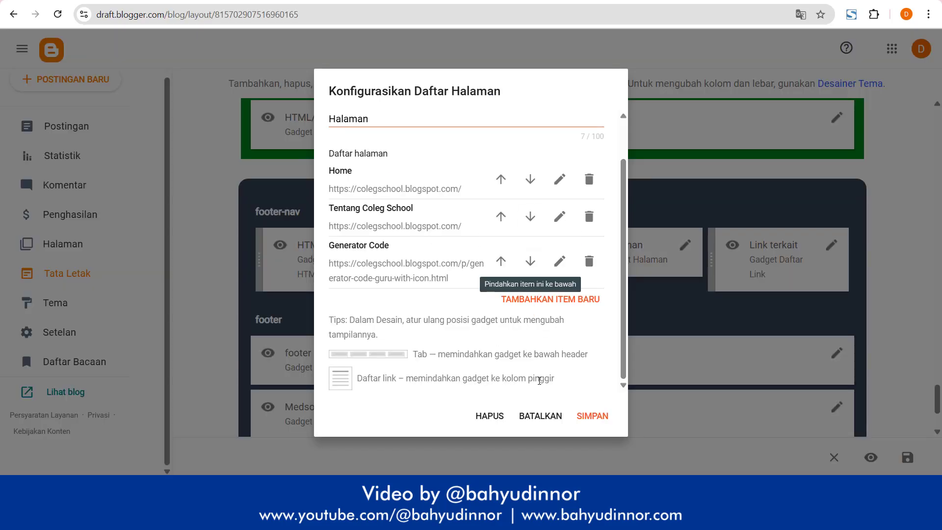
left_click(540, 416)
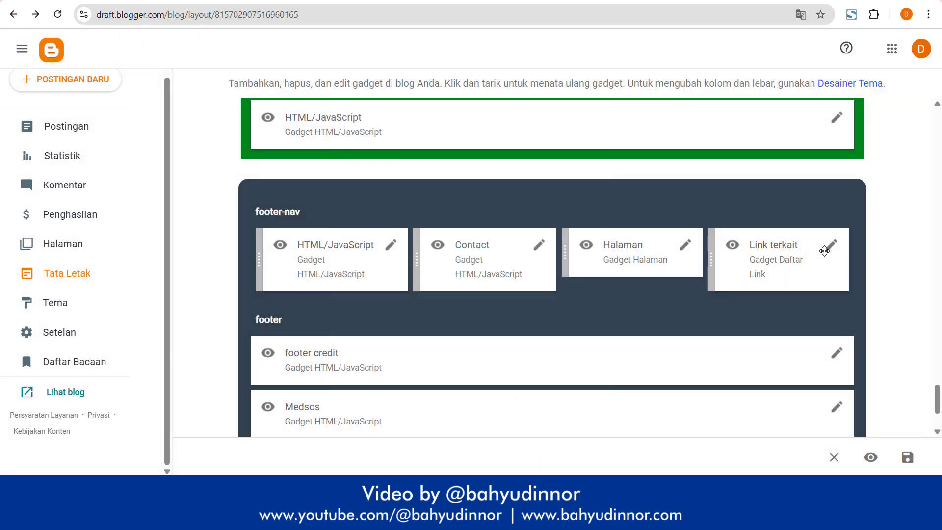
Step: Inspect the sorting options and link list in the Link terkait gadget, and close it without saving
left_click(830, 245)
scroll(441, 373, "down", 2)
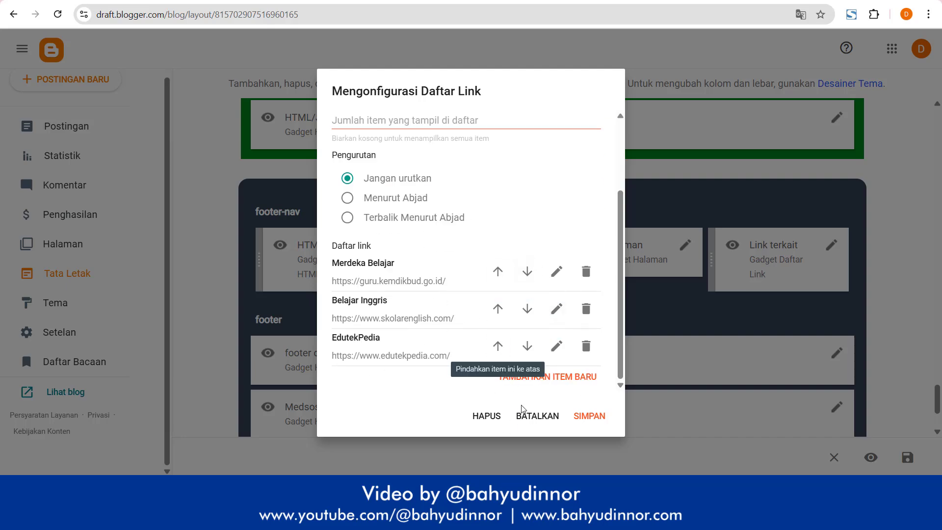
left_click(530, 423)
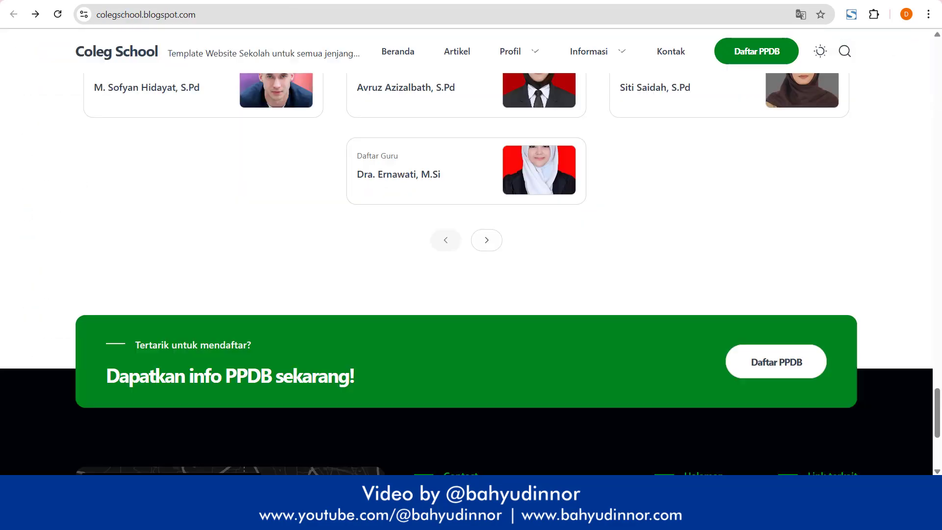
Step: Compare the homepage's copyright line and social media icons with the footer credit and Medsos gadgets in Tata Letak
scroll(471, 246, "down", 1)
scroll(402, 380, "down", 3)
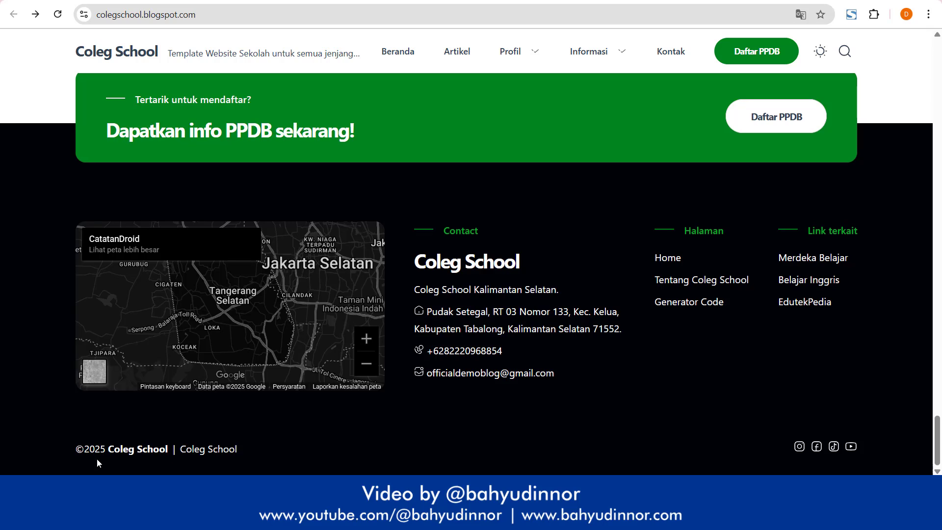
left_click_drag(74, 449, 314, 450)
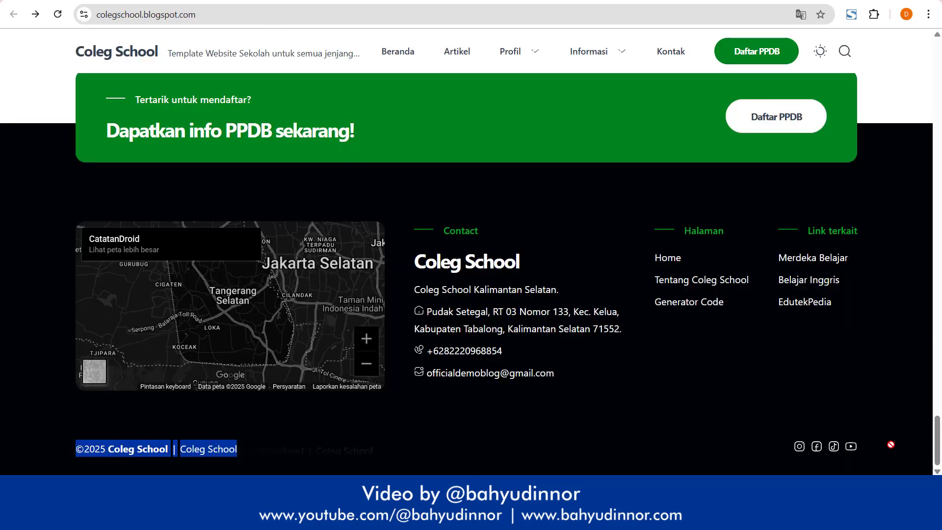
left_click_drag(891, 445, 818, 453)
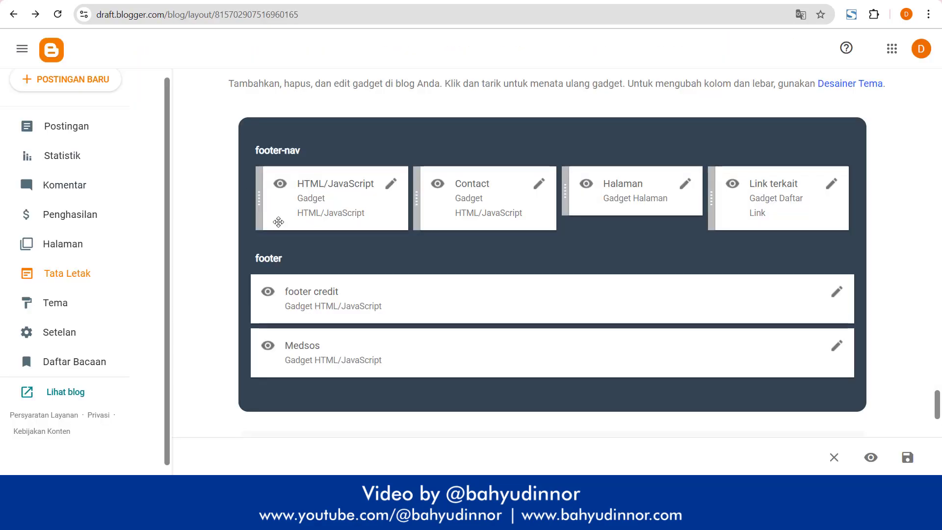
scroll(434, 416, "down", 2)
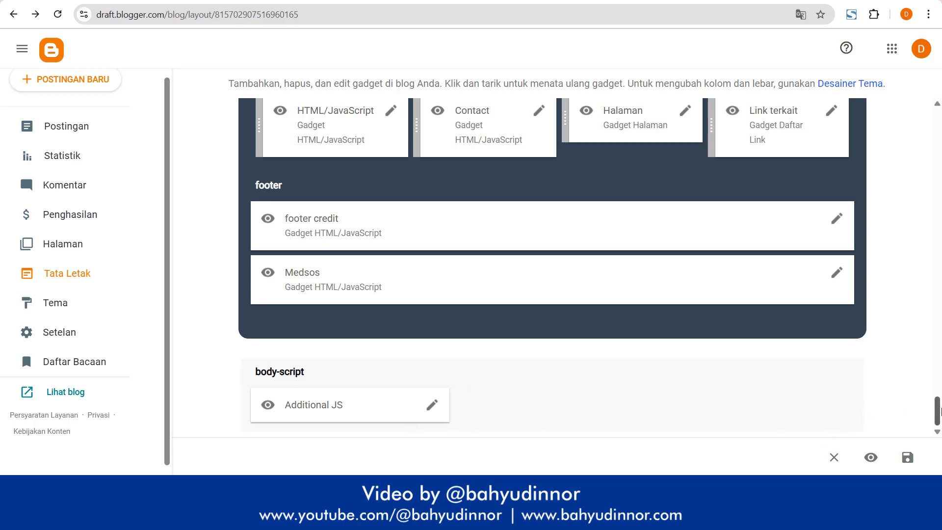
left_click_drag(937, 411, 918, 95)
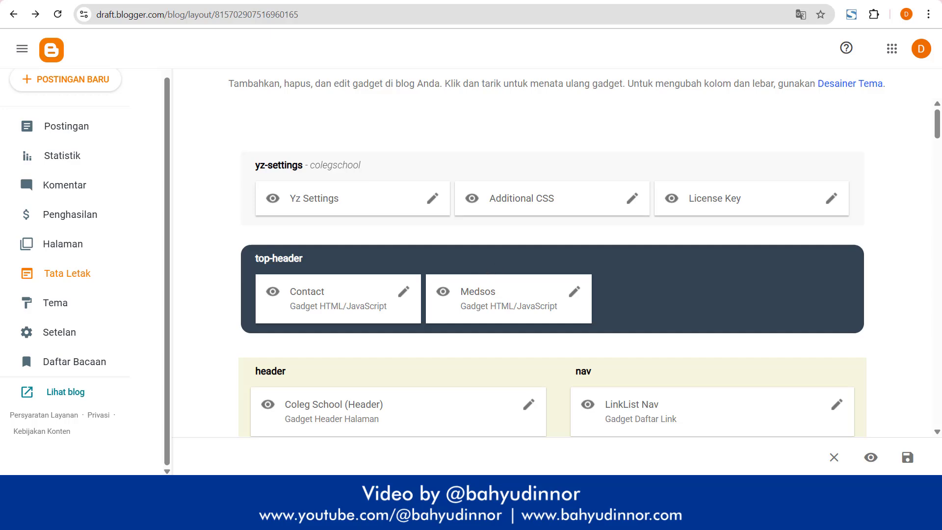
Step: Point out the blog's web address on the homepage, and return to the Tata Letak page
left_click(206, 1)
scroll(193, 79, "up", 5)
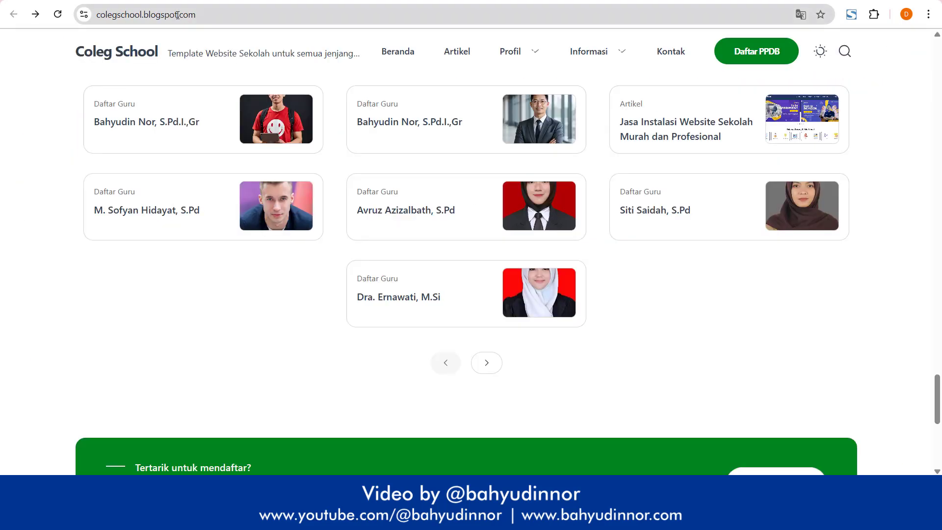
left_click(178, 15)
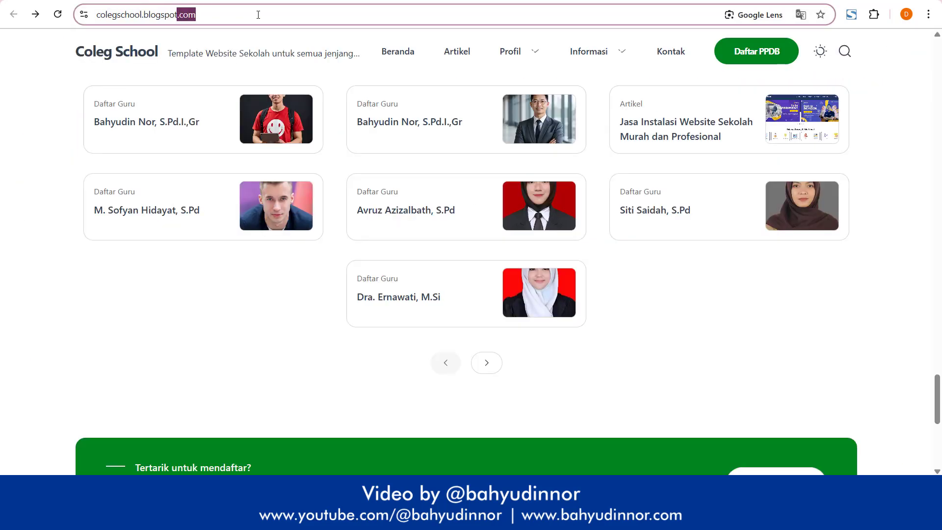
left_click(260, 15)
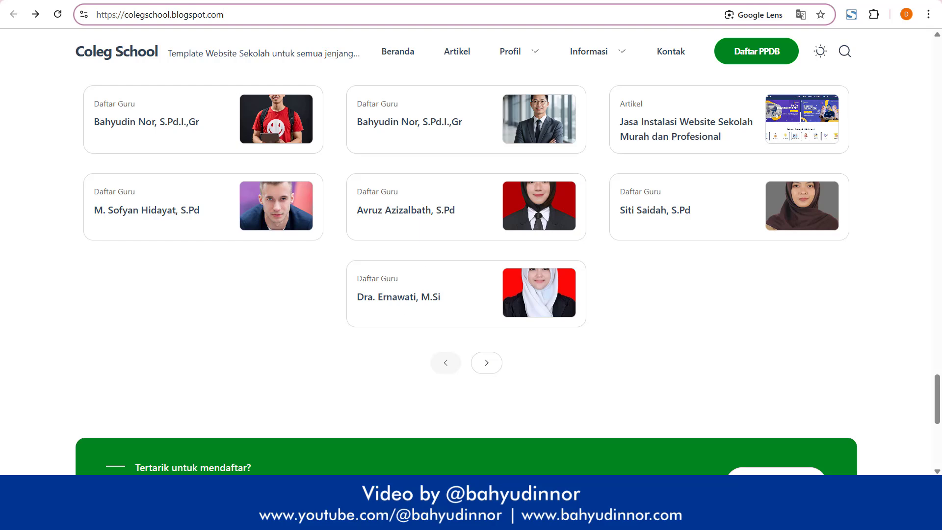
key("ctrl+Tab")
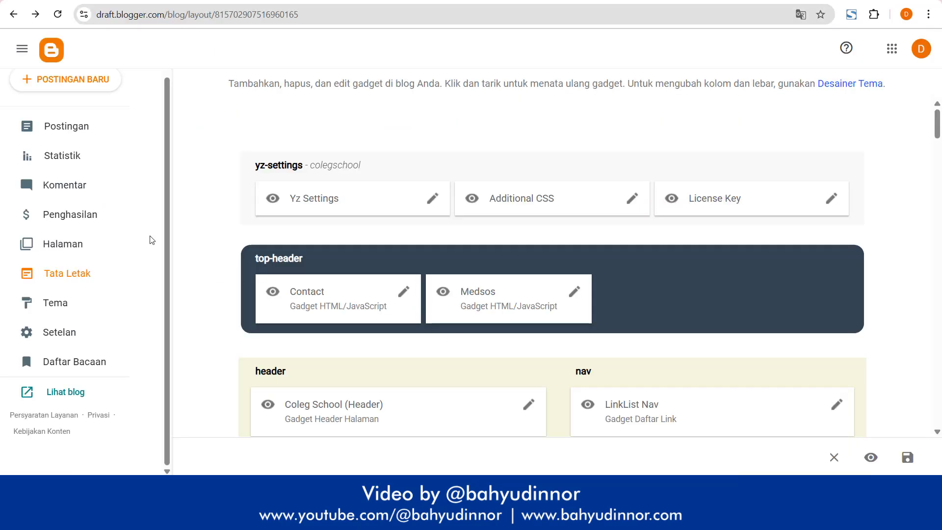
Step: Review the layout sections from top-header, header and nav down to the hero-items sliders
scroll(236, 368, "down", 8)
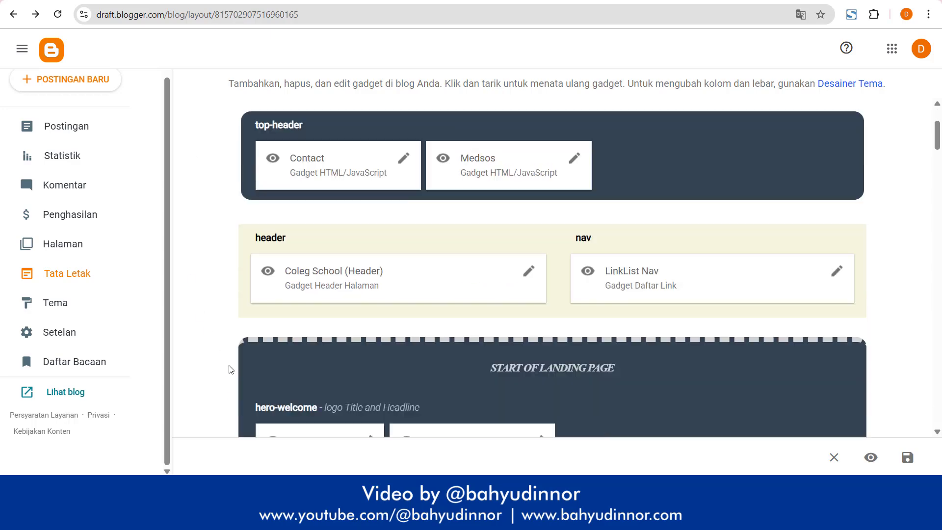
scroll(278, 378, "down", 5)
scroll(165, 341, "up", 2)
scroll(643, 372, "up", 9)
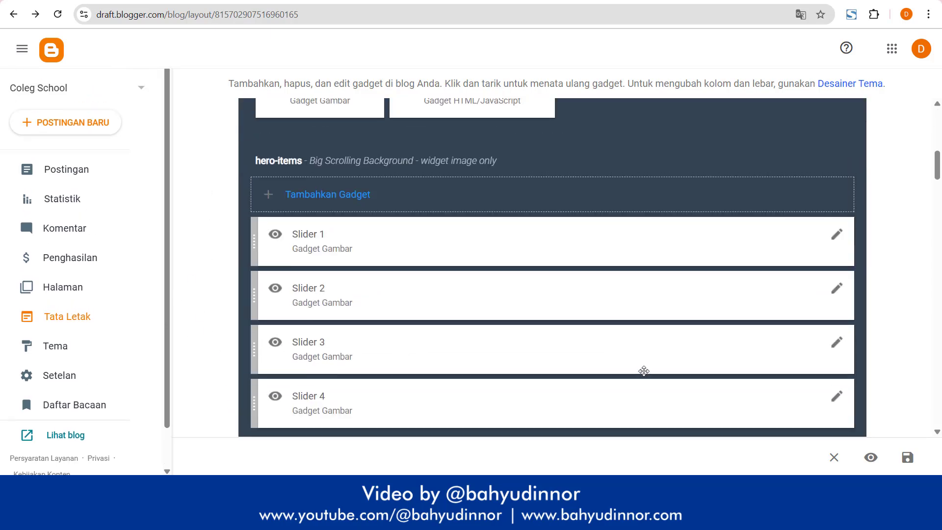
Step: Review the homepage from Testimonials up to the hero banner, and compare it with the upper sections of Tata Letak
key("ctrl+Tab")
scroll(940, 322, "up", 10)
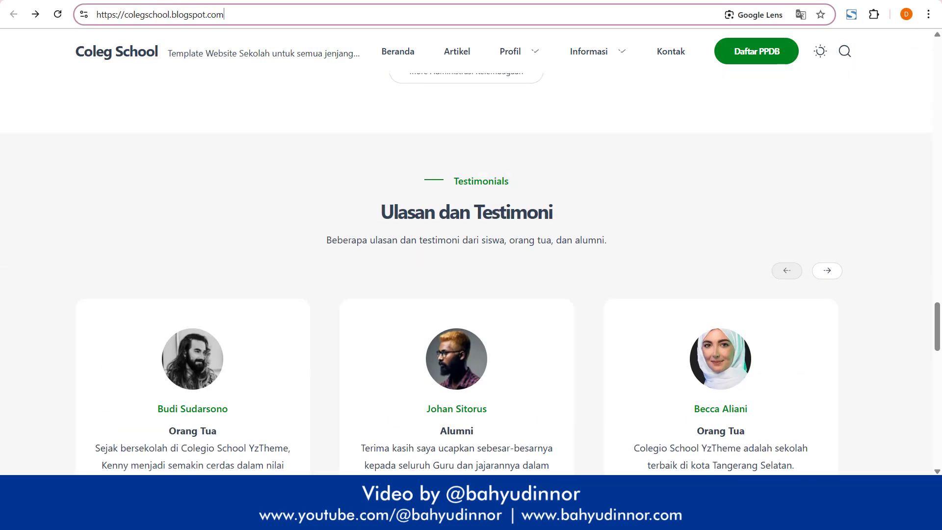
scroll(939, 322, "up", 10)
scroll(557, 332, "down", 10)
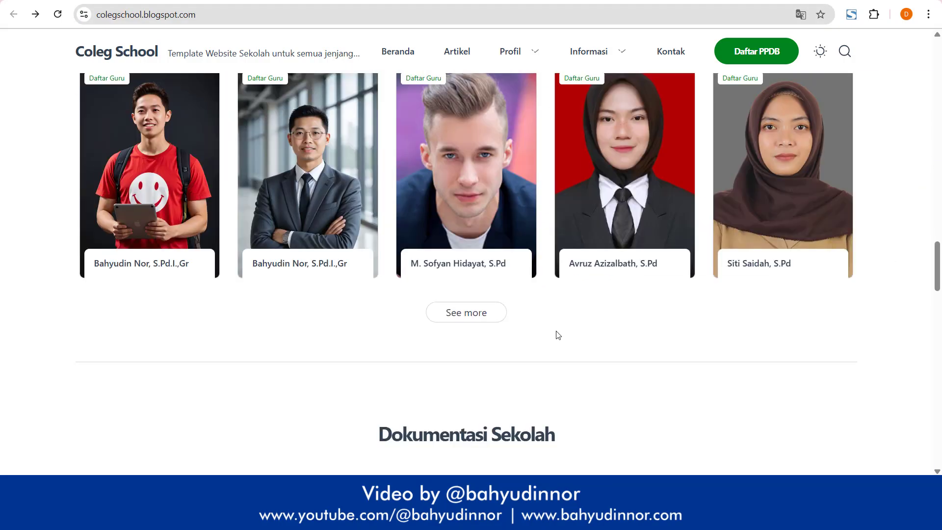
scroll(784, 369, "up", 5)
scroll(785, 366, "up", 15)
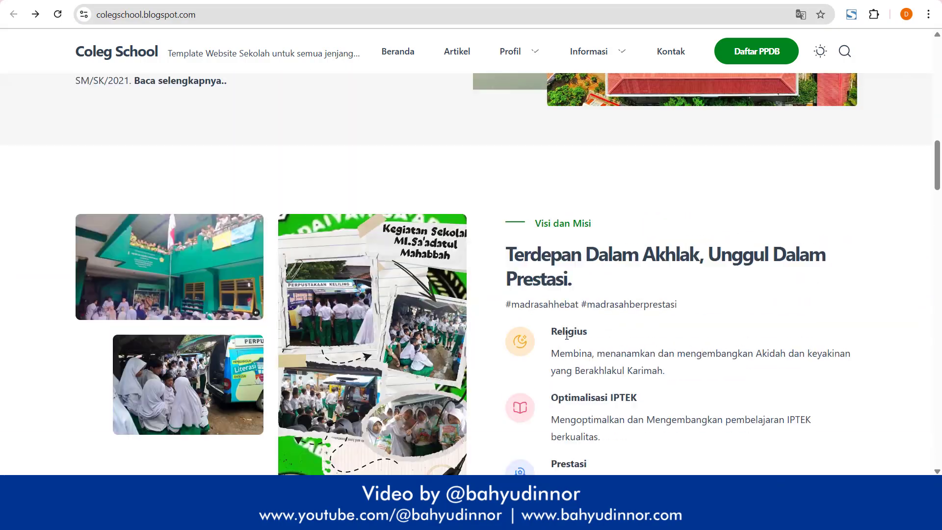
scroll(623, 357, "up", 8)
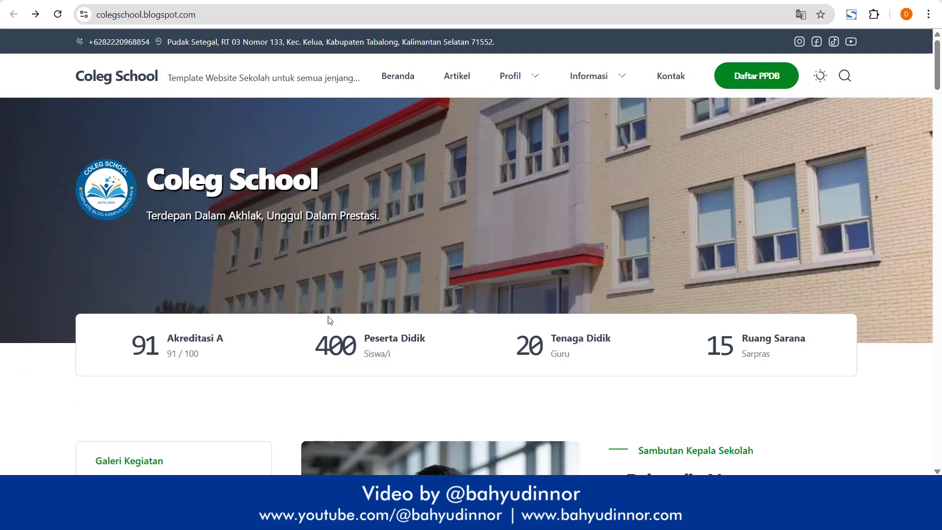
scroll(356, 332, "down", 8)
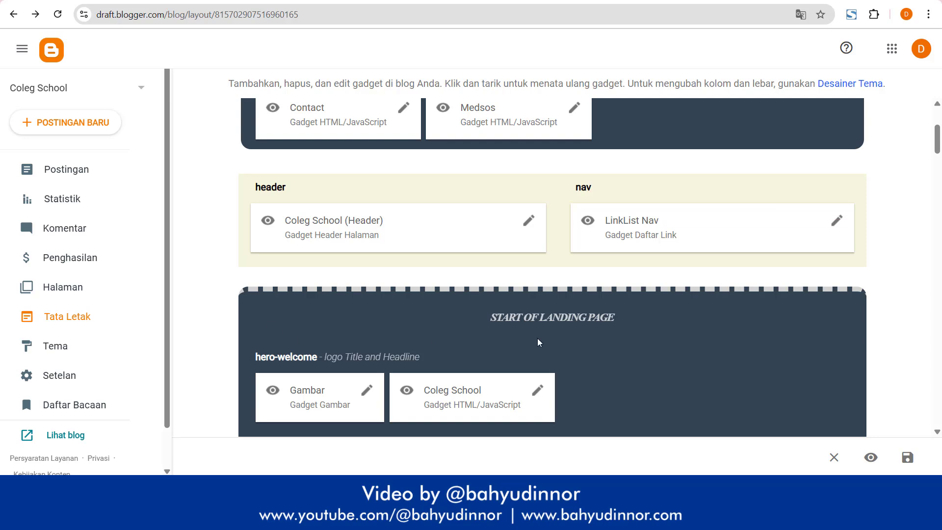
scroll(648, 351, "up", 4)
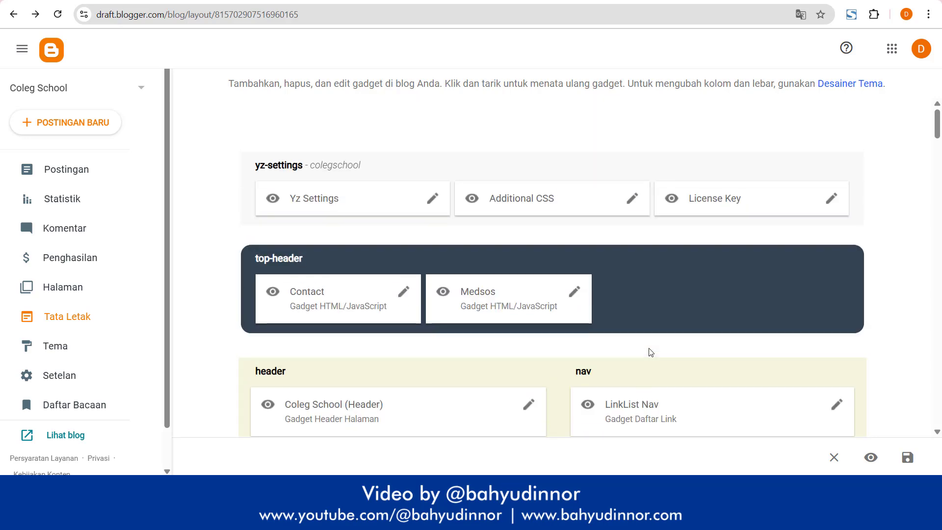